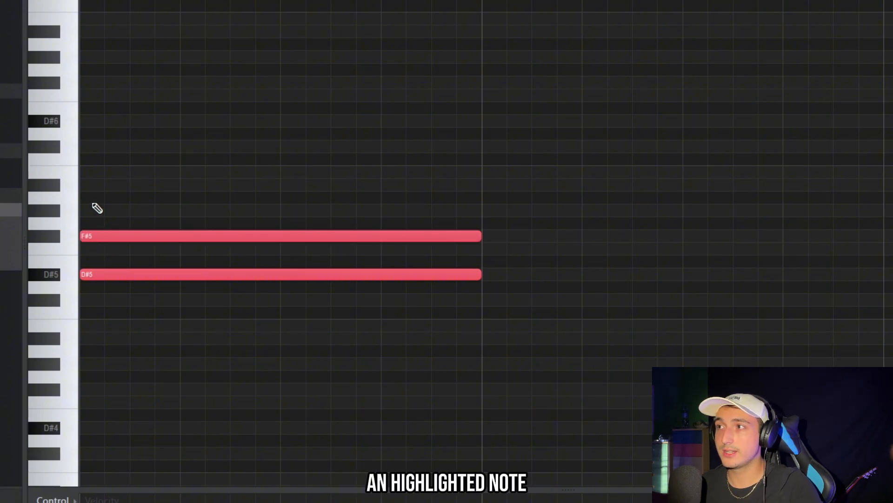
- Complete the D#5–F#5 chord with an A#5 note, then duplicate the half-length chord directly after itself
left_click(82, 185)
key("space")
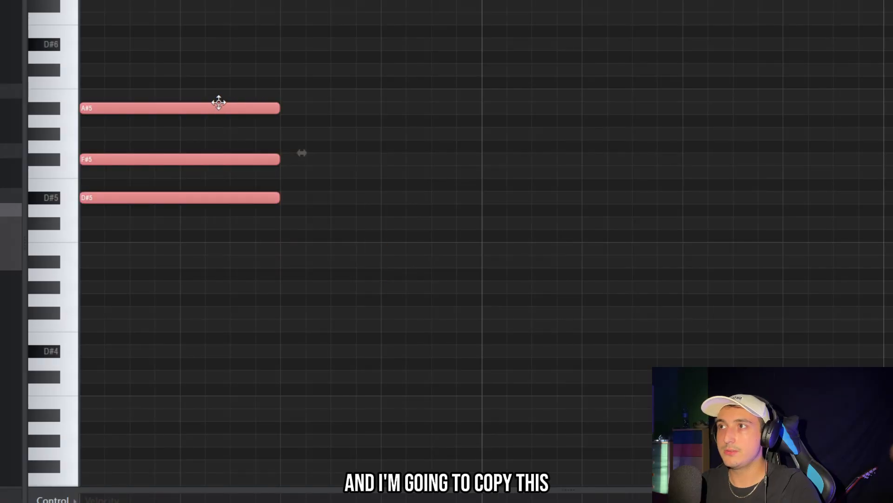
key("ctrl+b")
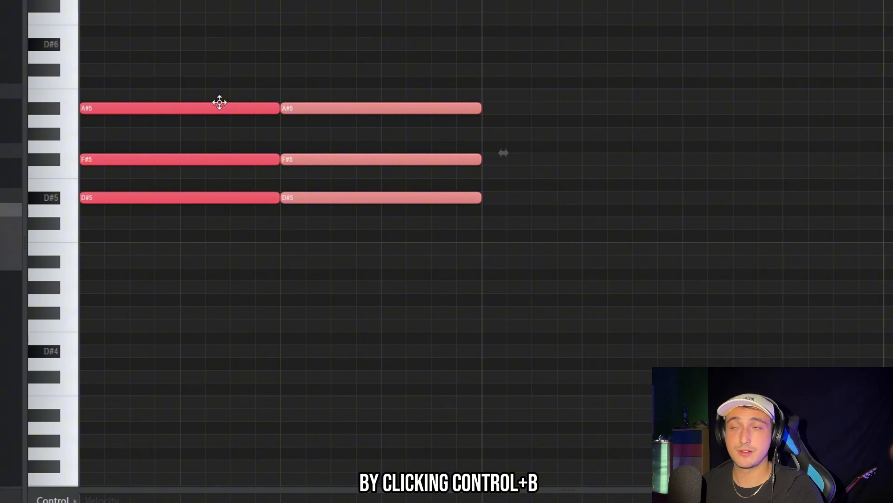
- Lower the middle note of the second chord one semitone to F5
scroll(310, 238, "up", 3)
left_click_drag(305, 236, 300, 250)
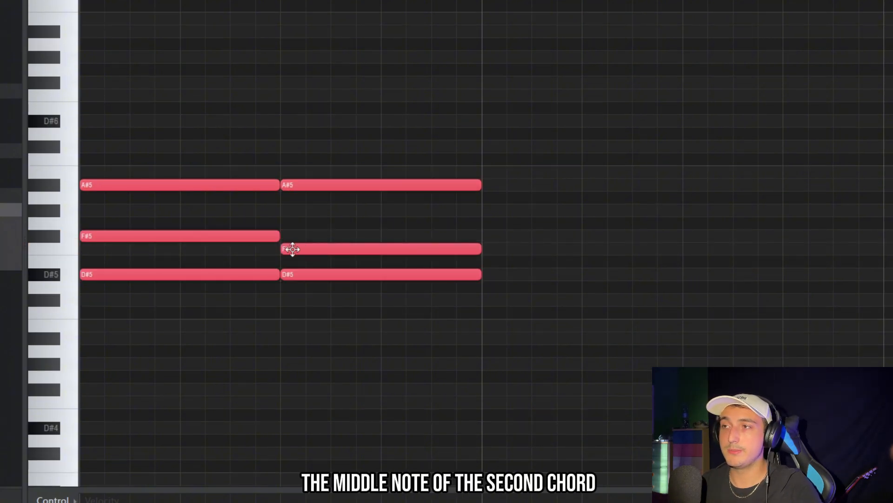
left_click_drag(419, 303, 109, 130)
right_click(682, 185)
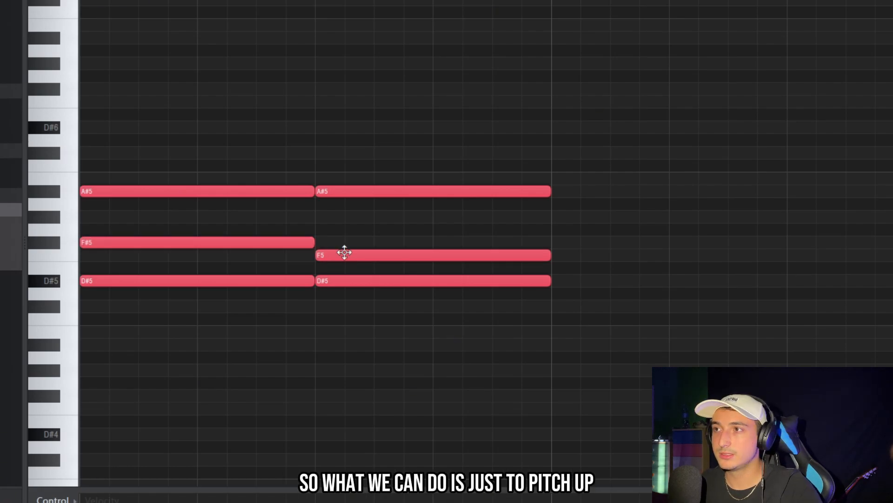
- Raise the middle notes of both chords by one octave to F#6 and F6, and play the result
left_click_drag(350, 255, 273, 231)
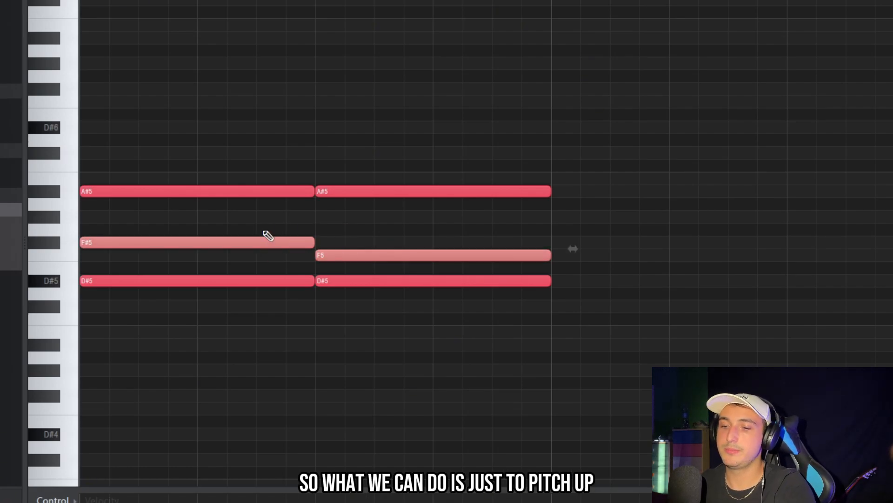
key("ctrl+Up")
key("space")
left_click(431, 27, "ctrl")
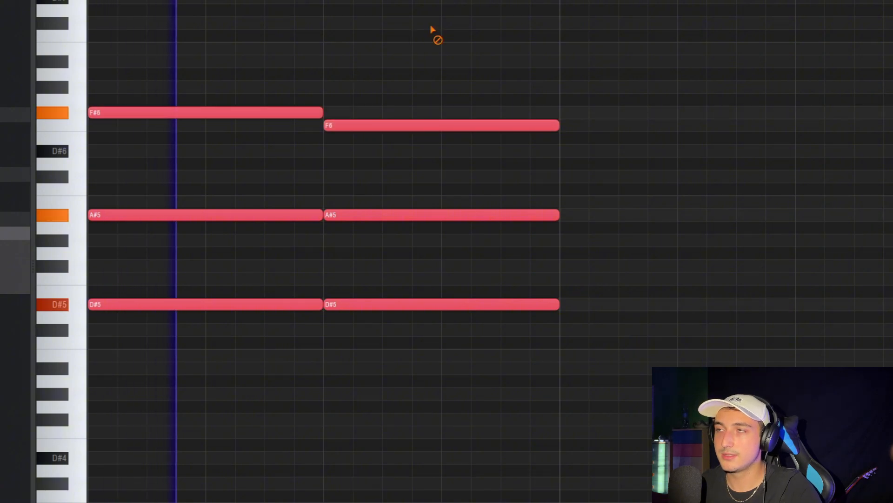
key("space")
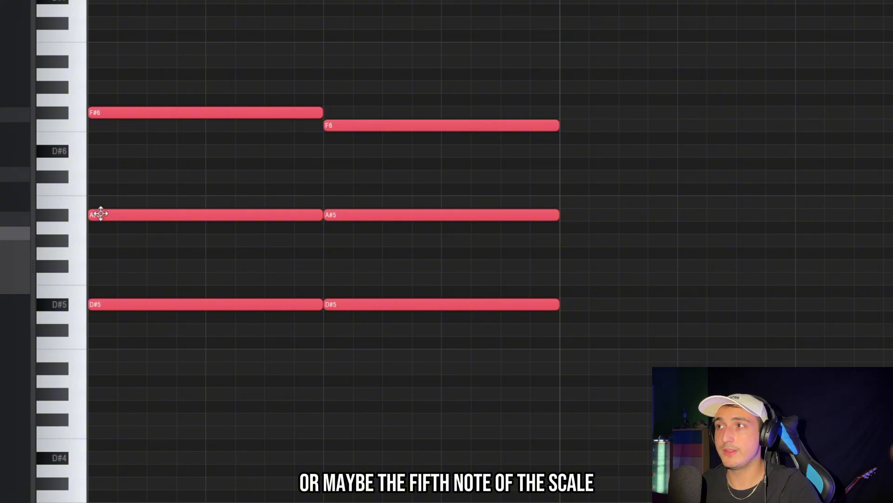
- Delay the first A#5 and the F6 by two grid steps each, and trim the F6 to the bar's end
left_click_drag(100, 214, 157, 207)
key("space")
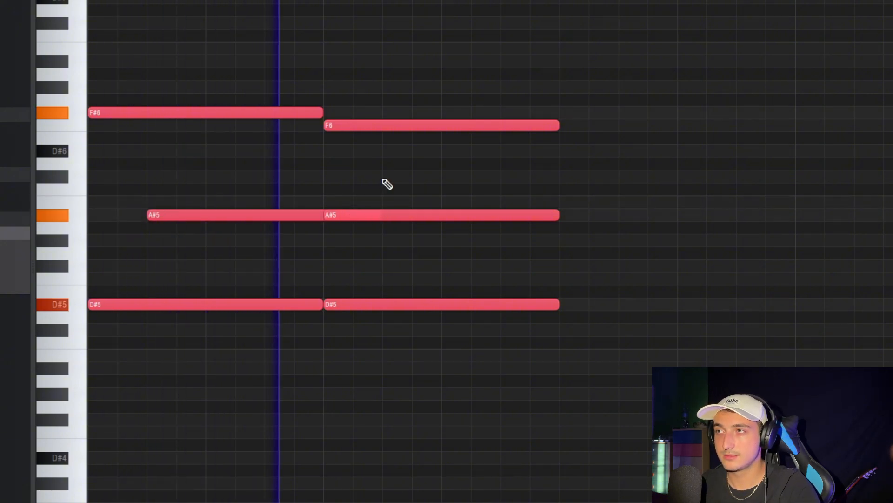
key("space")
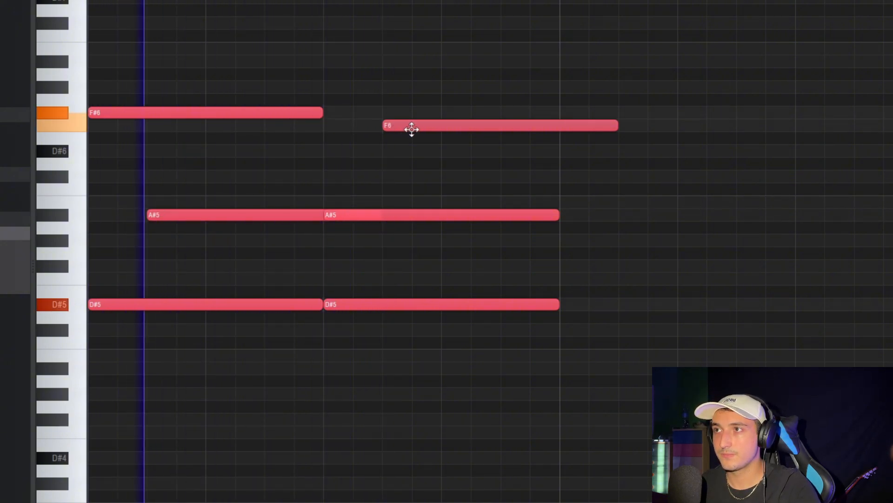
left_click_drag(618, 126, 565, 140)
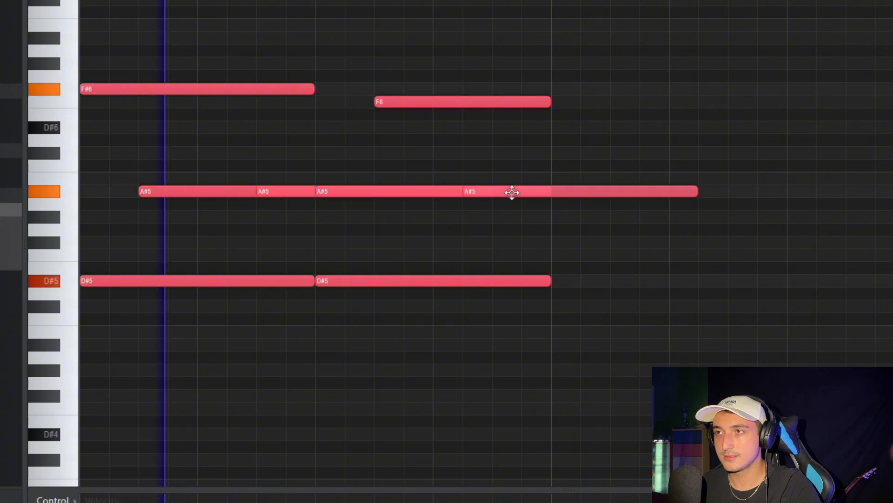
- Shift and trim the extra note in the second chord to the bar's end, and move the first chord's extra A#5 to D#5
left_click_drag(512, 194, 540, 193)
left_click_drag(726, 192, 548, 216)
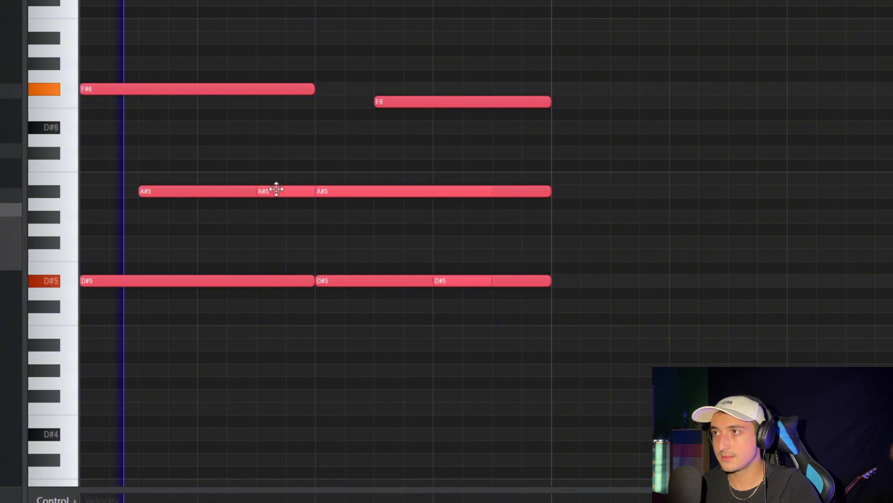
left_click_drag(278, 191, 277, 285)
- Select the whole one-bar pattern and duplicate it repeatedly along the timeline
left_click_drag(642, 311, 112, 70)
left_click(761, 262, "ctrl")
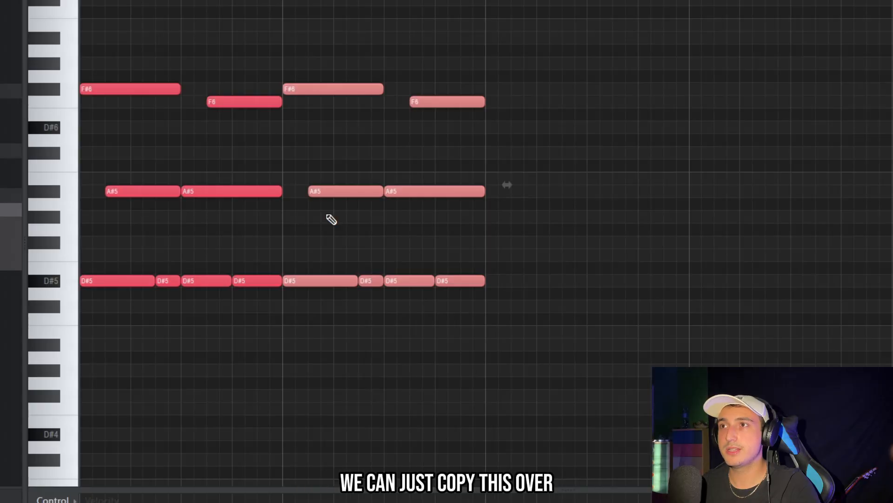
key("ctrl+b")
key("ctrl+b")
- Add a two-bar D#4 bass note under the start of the pattern, and duplicate all notes to fill eight bars
scroll(779, 329, "down", 2)
key("ctrl+a")
key("ctrl+b")
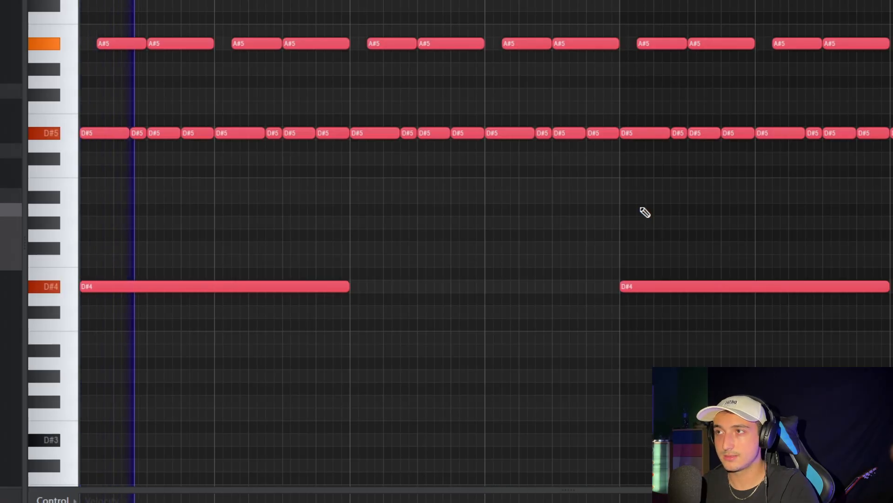
- Play the eight-bar pattern and check the melody together with the D#4 bass notes
scroll(579, 263, "down", 2)
scroll(503, 302, "up", 3)
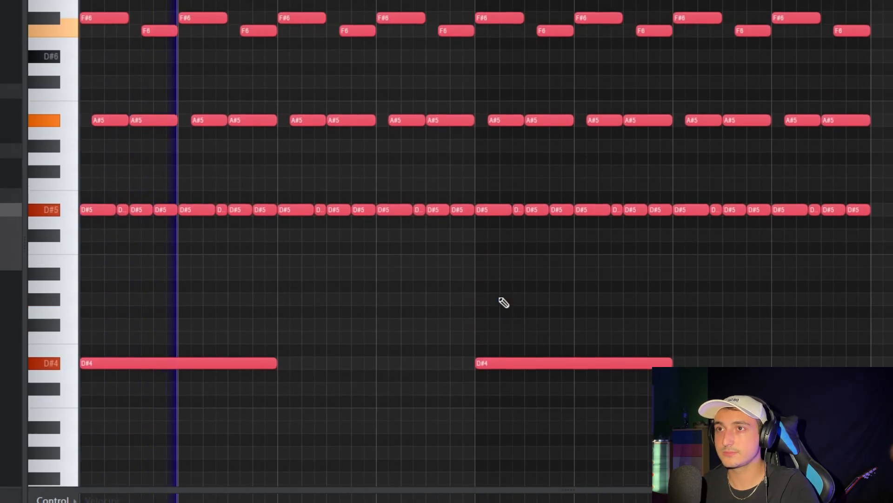
scroll(302, 325, "down", 3)
scroll(387, 310, "up", 4)
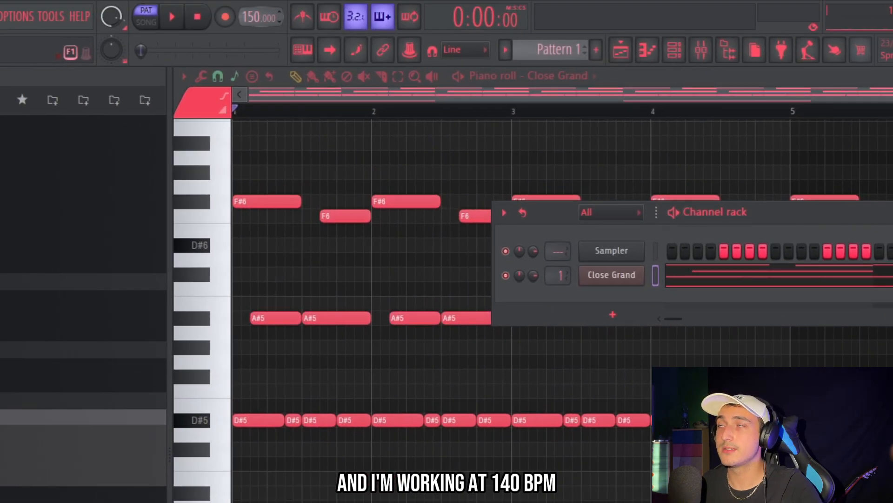
key("space")
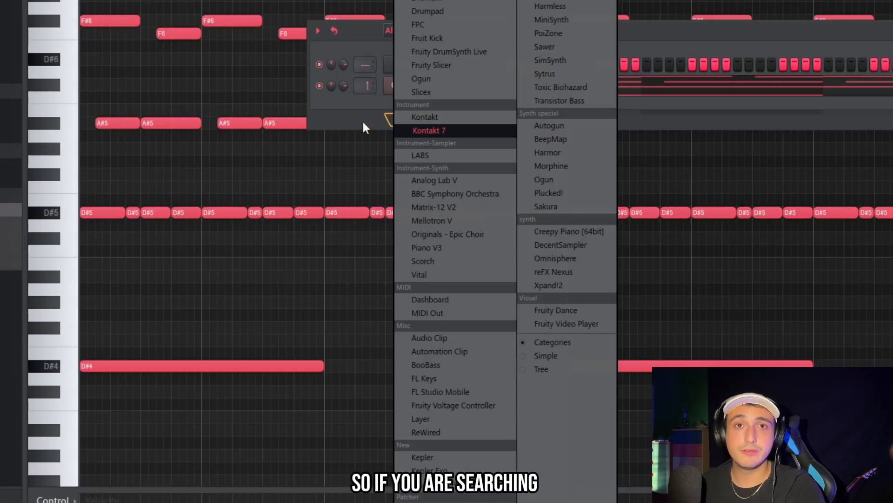
- Add a LABS instrument and browse its preset list
left_click(421, 183)
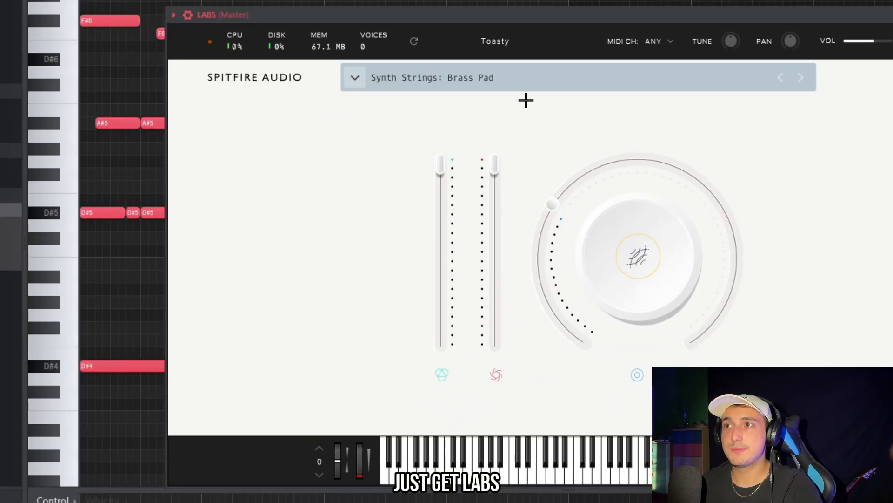
left_click(525, 82)
scroll(644, 225, "down", 15)
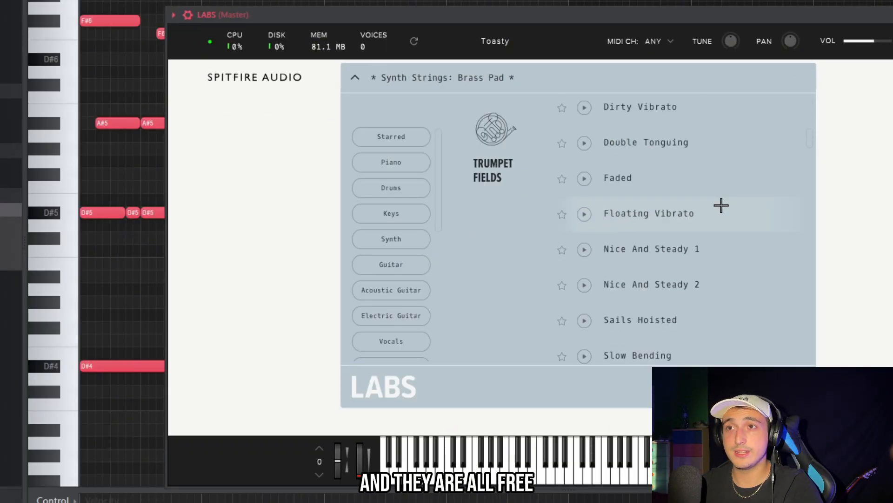
left_click_drag(812, 133, 812, 377)
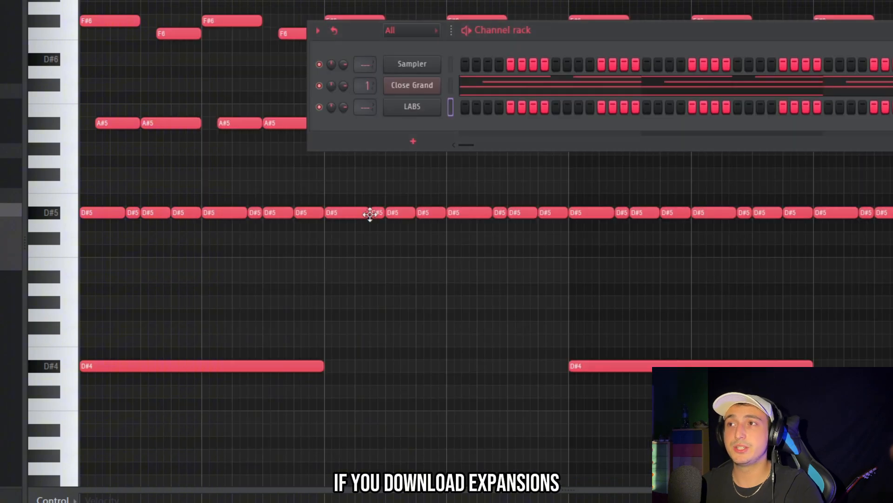
- Add an Xpand!2 instrument carrying the melody and play it with the Massive Pad sound from Bright Pads
left_click(413, 146)
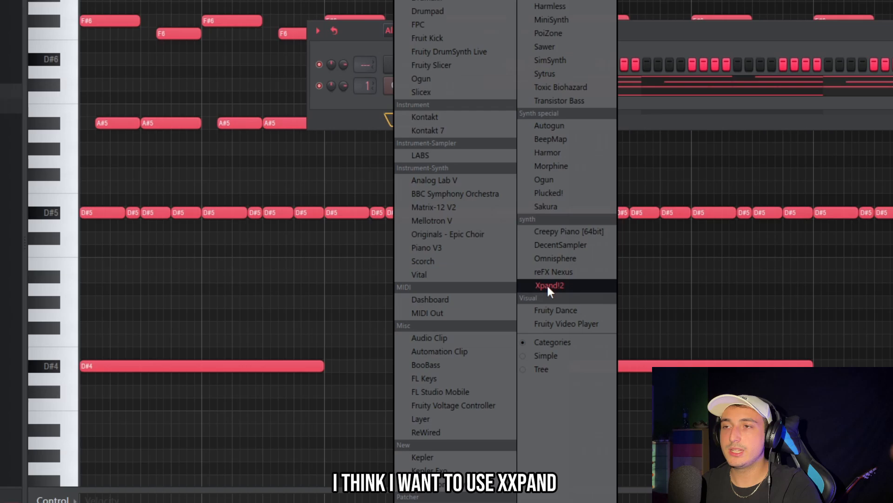
left_click(546, 284)
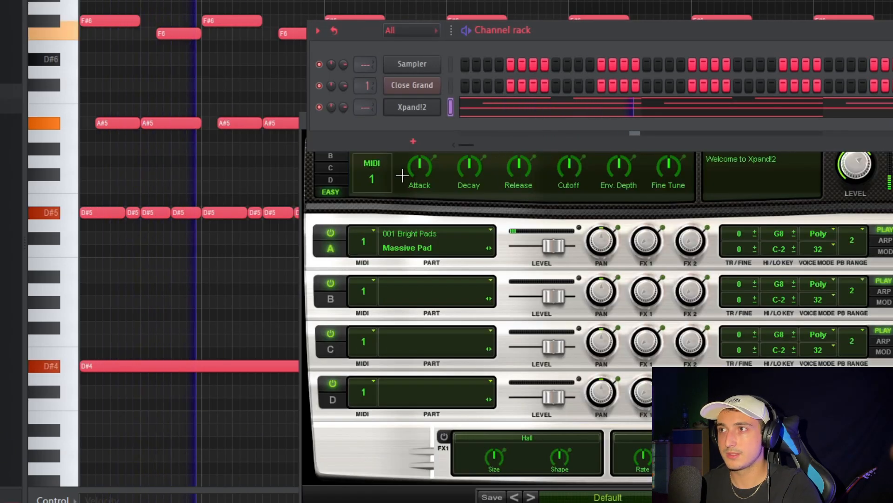
left_click(308, 127)
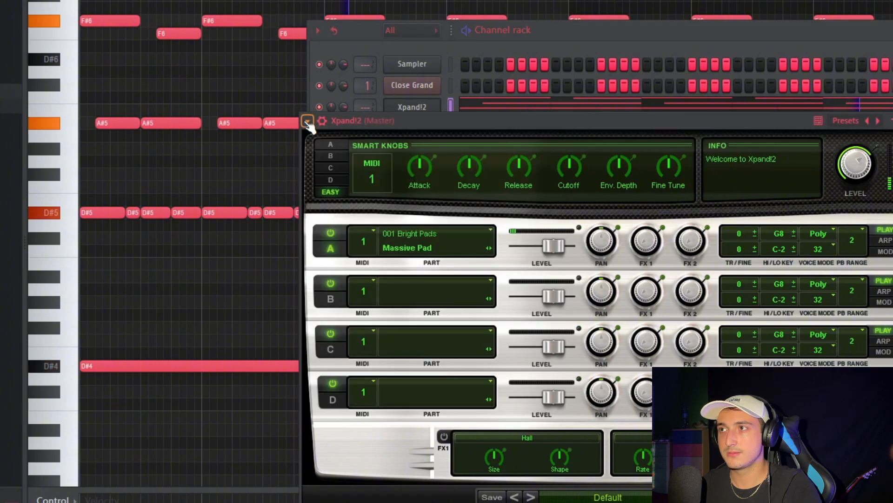
- Try the Soft Pads sounds in Xpand!2 part A, including Soft Male Aah Pad+ and Soft Rotar EP+
left_click(487, 251)
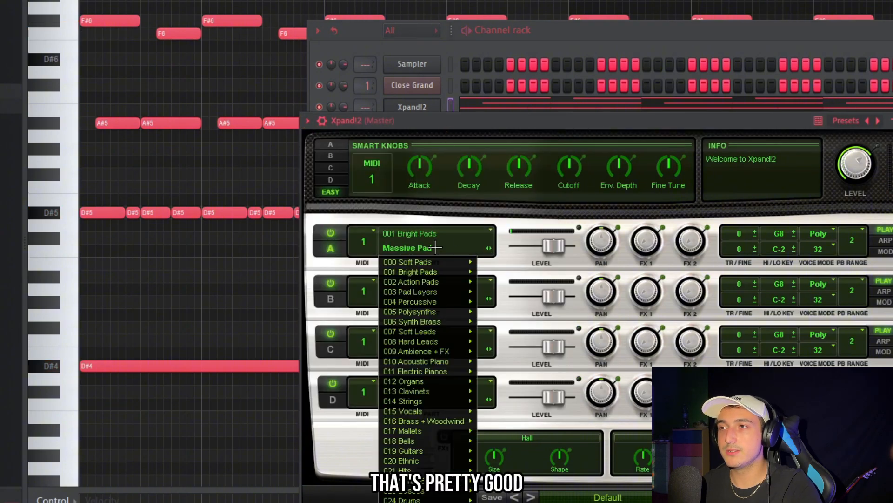
mouse_move(422, 262)
left_click(520, 269)
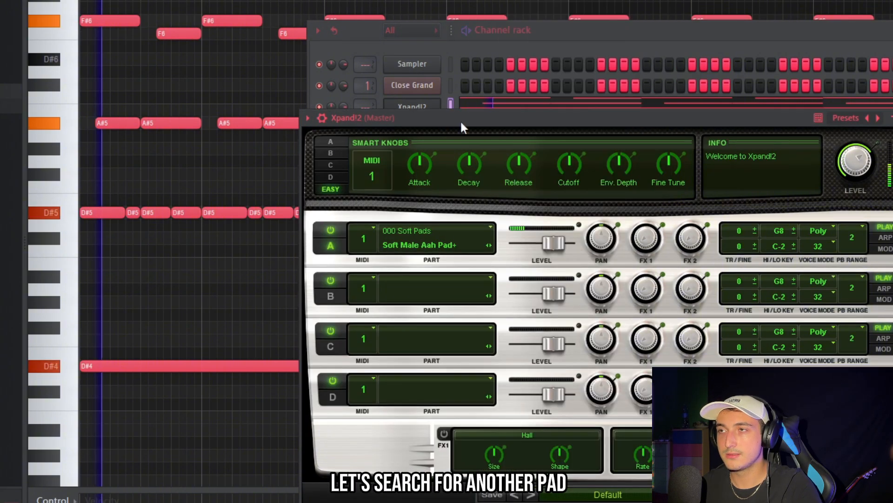
left_click(491, 245)
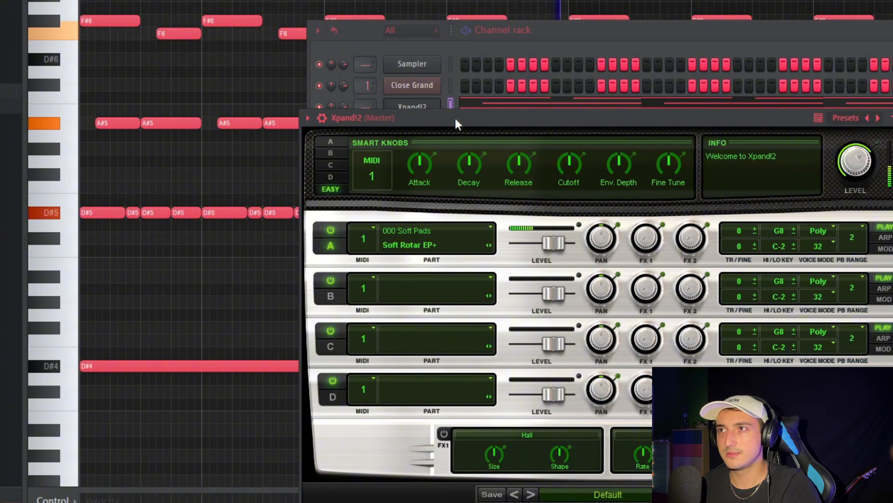
- Set Xpand!2 part A to the Airy Pulsator+ sound from the Action Pads category
left_click(410, 242)
mouse_move(419, 278)
left_click(519, 278)
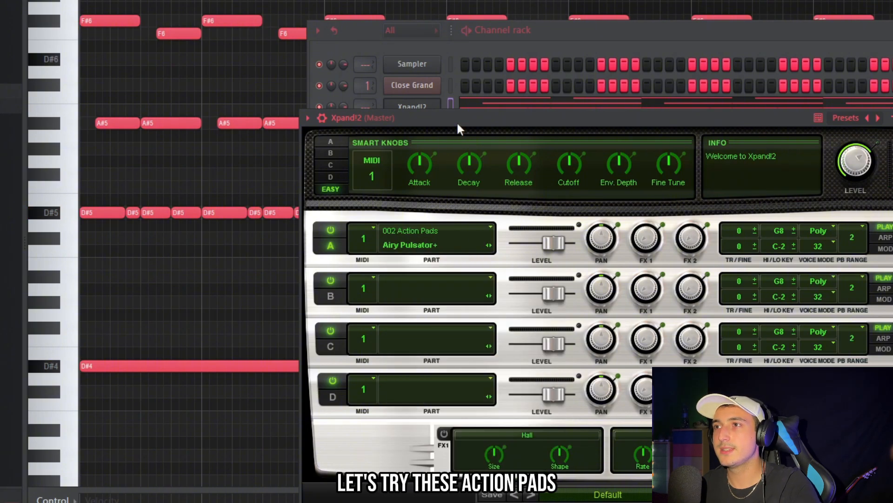
- Play the pattern with the new pad and raise the notes by one octave
key("space")
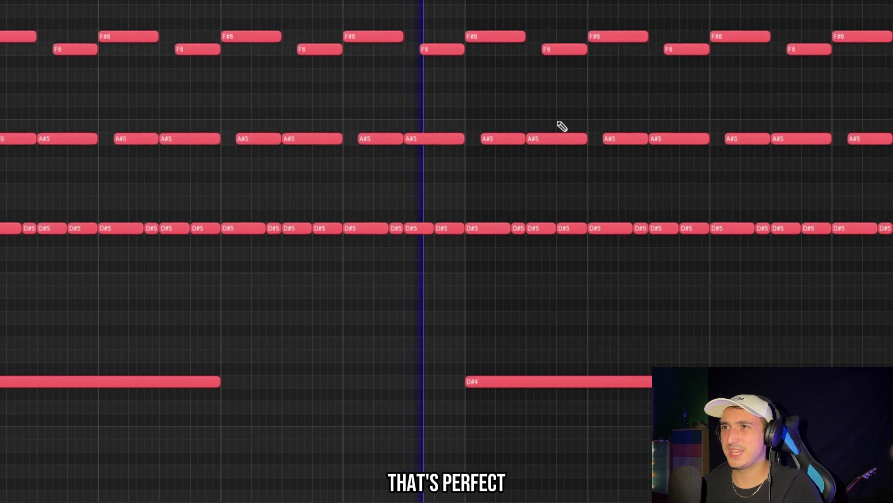
scroll(615, 221, "down", 1)
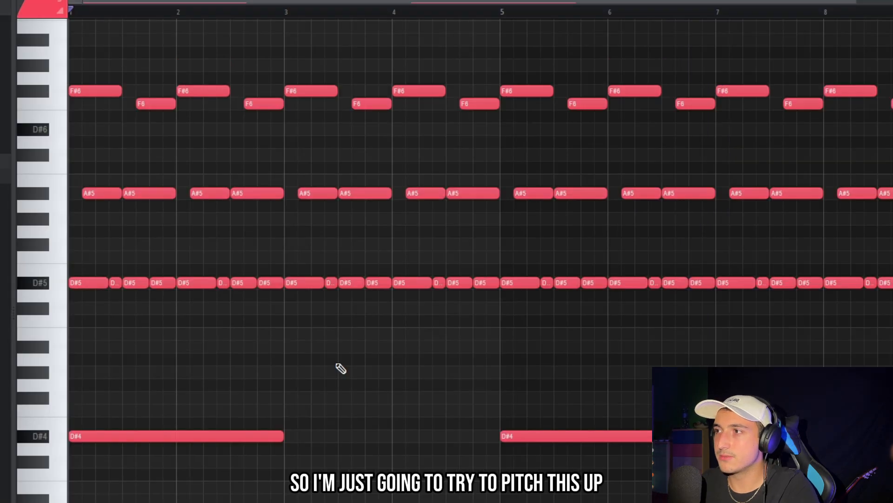
key("ctrl+Up")
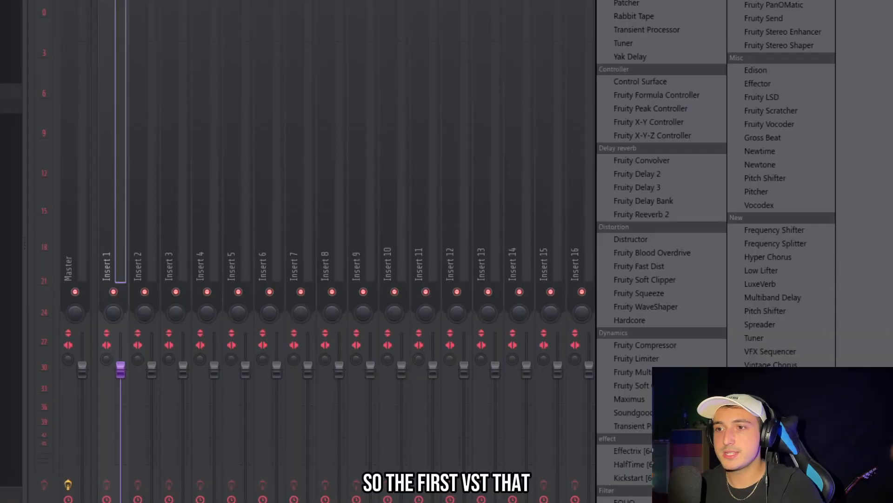
- Add Fruity parametric EQ 2 to Insert 1 with the 20Hz + 18kHz cut preset, raise the low cut frequency and play
left_click(675, 498)
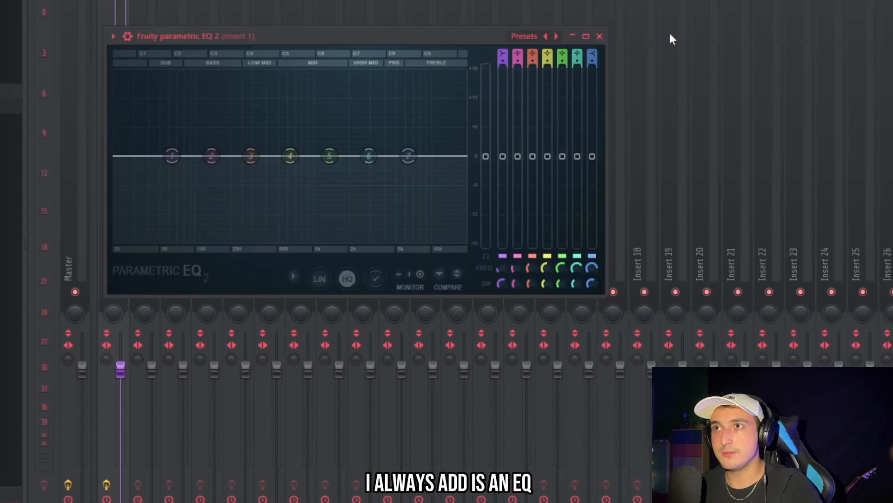
left_click_drag(255, 35, 440, 34)
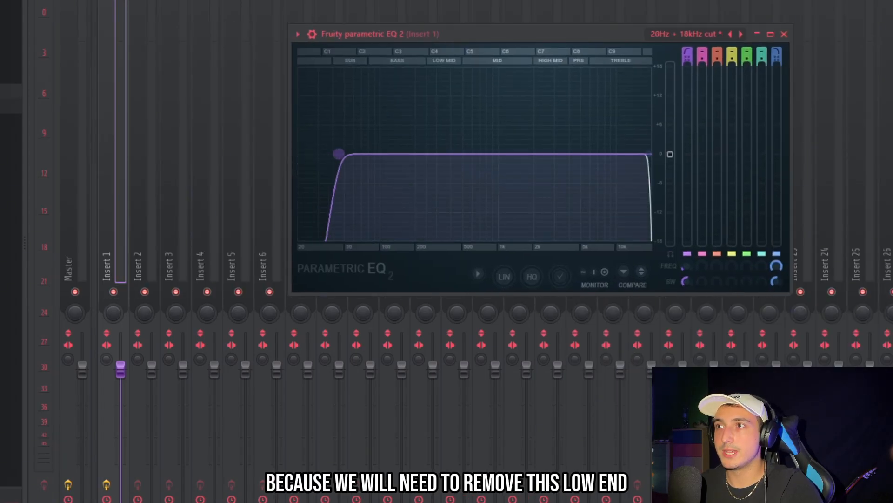
key("space")
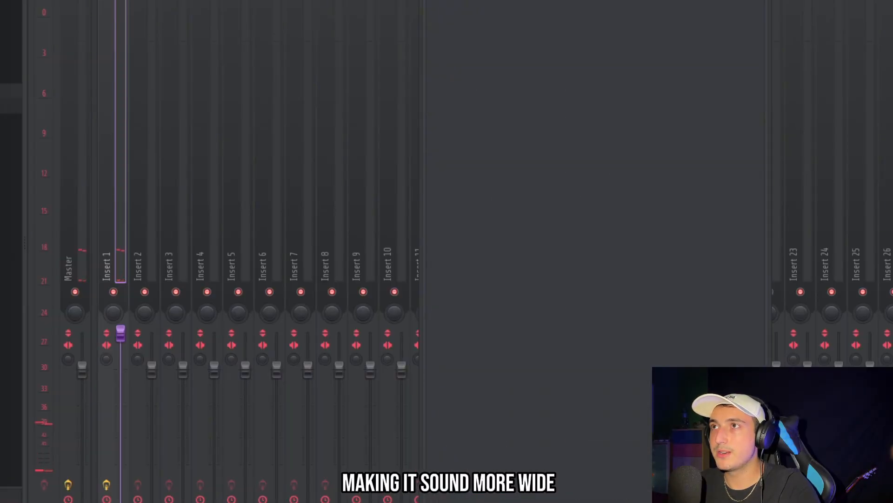
- Adjust the newly loaded widening effect on Insert 1
left_click(624, 170)
left_click(629, 48)
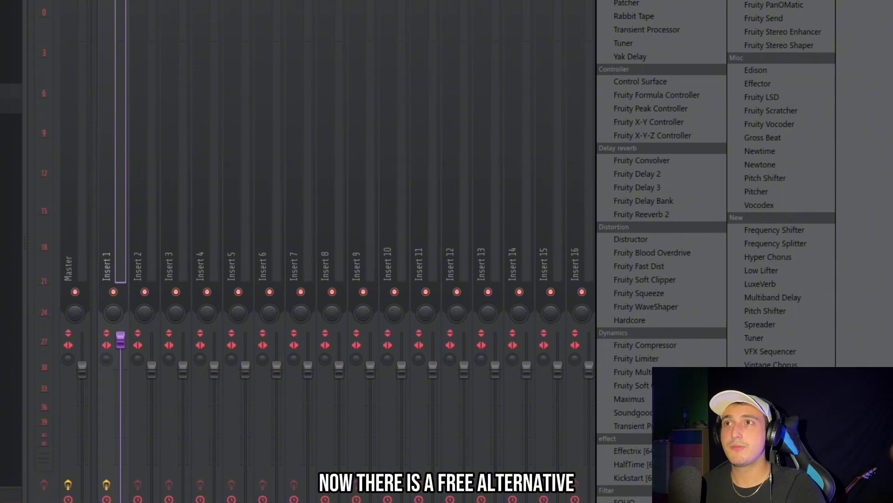
- Load Gross Beat on Insert 1, choose its Momentary preset and activate the 1/2 Speed time slot
key("Escape")
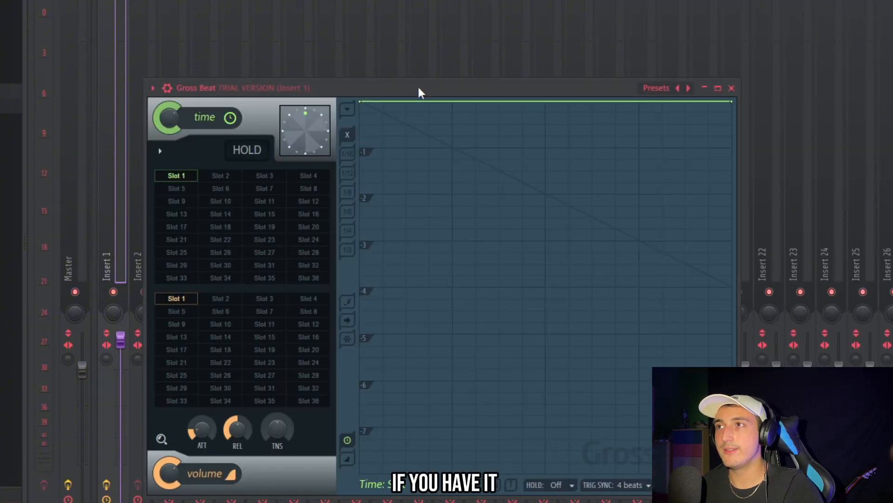
left_click(657, 88)
left_click(710, 139)
left_click(264, 265)
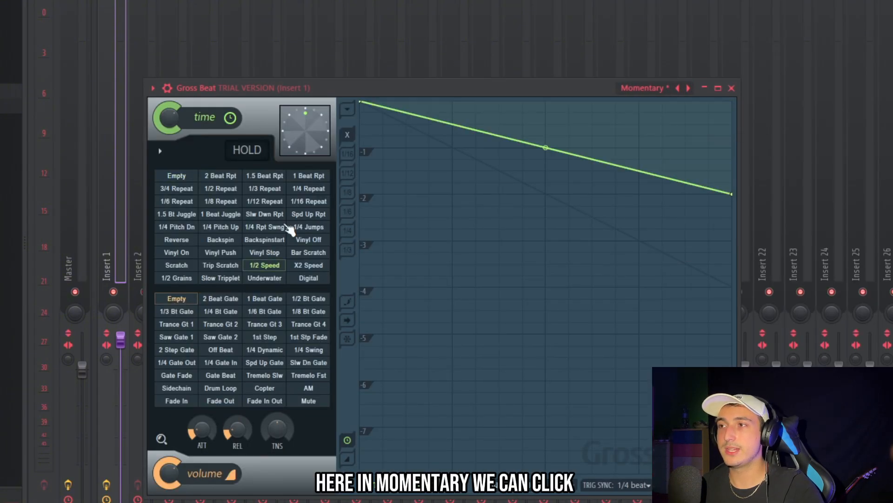
- Play the melody through Gross Beat, and replace that effect on Insert 1 with HalfTime, its smoothing set to 31 ms
left_click_drag(359, 86, 584, 37)
key("space")
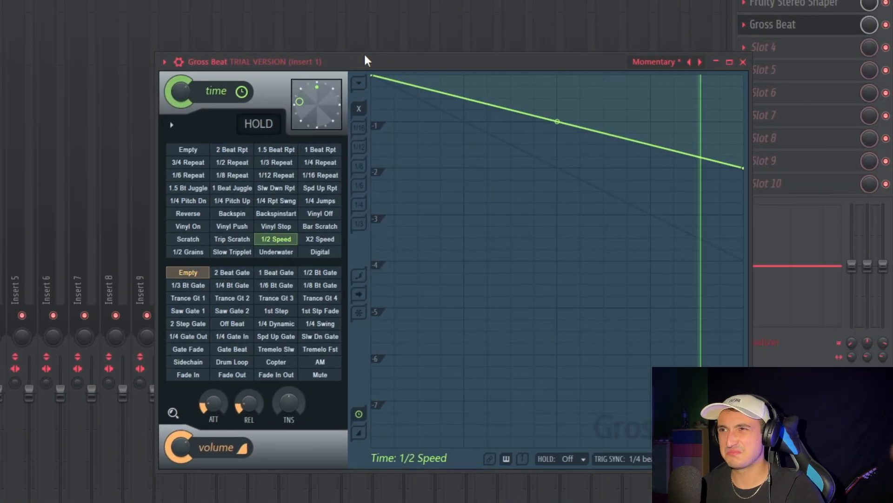
left_click(744, 25)
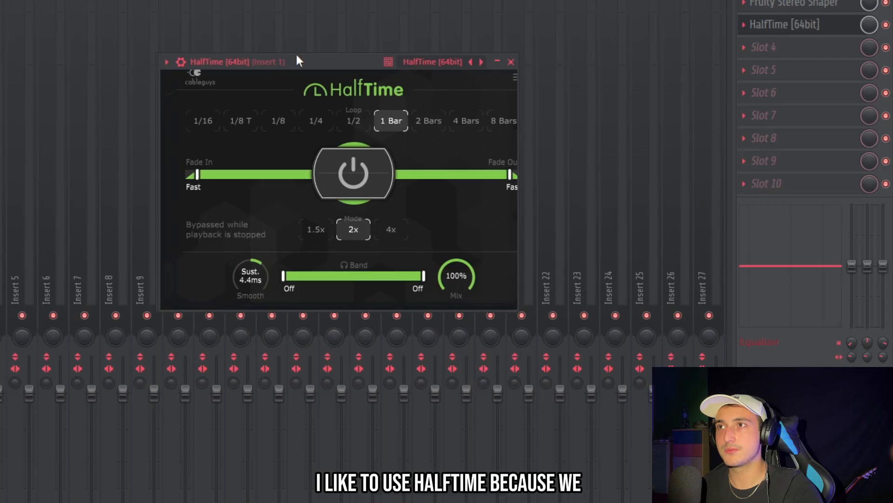
left_click_drag(297, 60, 319, 52)
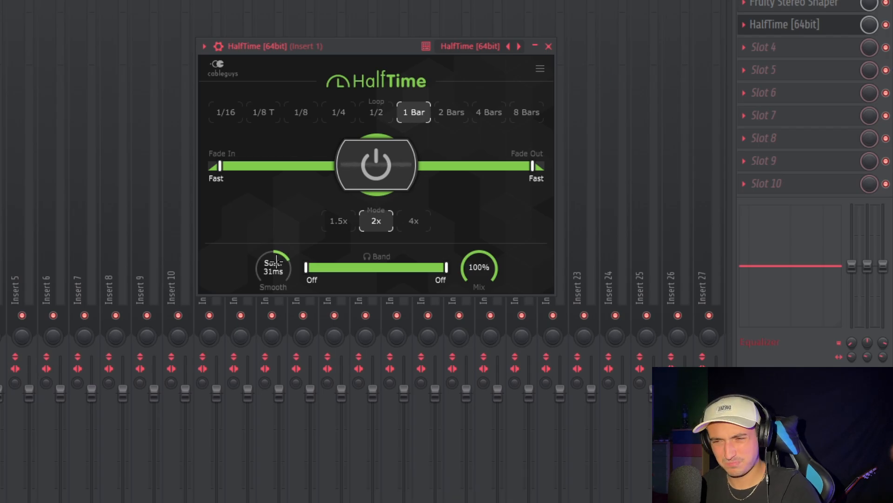
- Raise all notes of the Xpand!2 melody by one octave, play the pattern and bring up the mixer
key("F6")
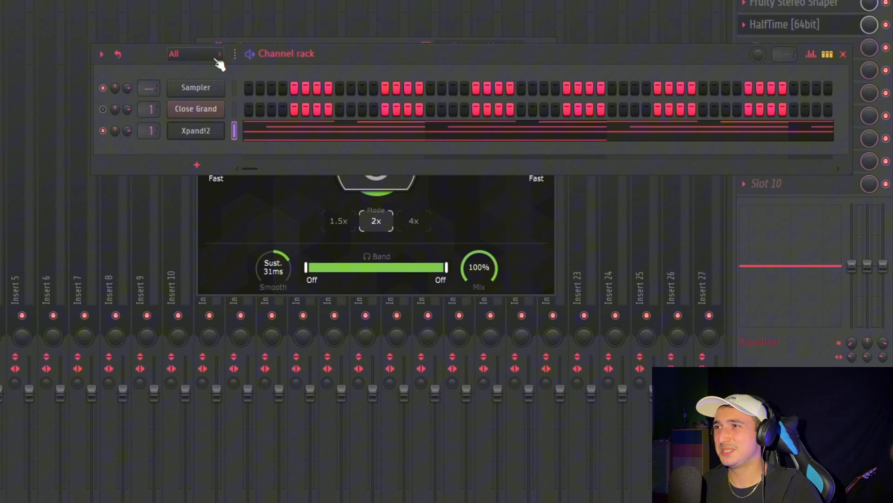
left_click(264, 139)
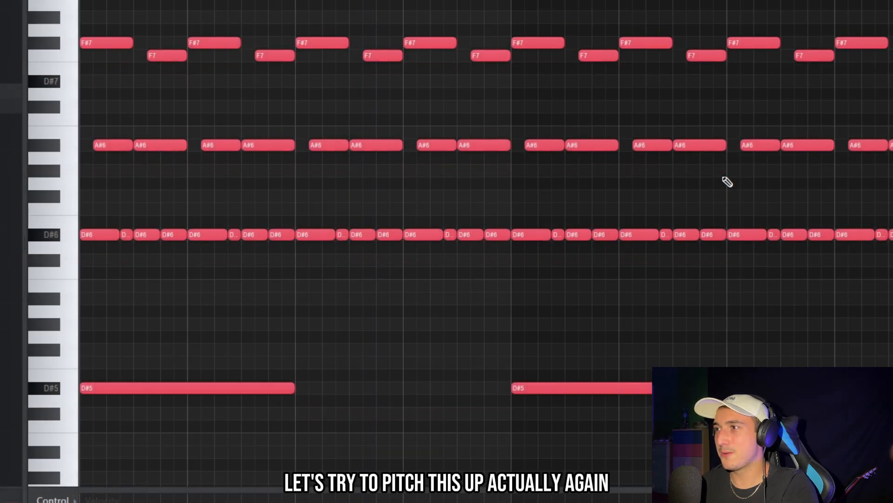
key("ctrl+Up")
scroll(728, 181, "up", 3)
key("space")
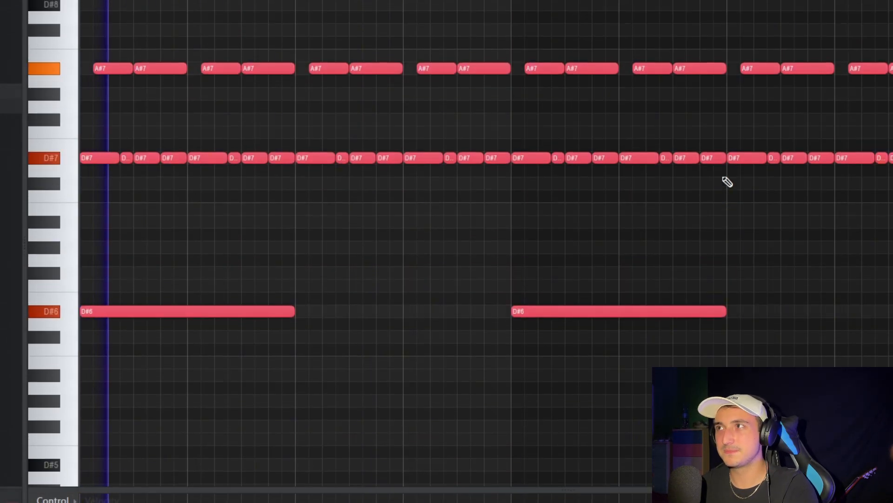
key("F6")
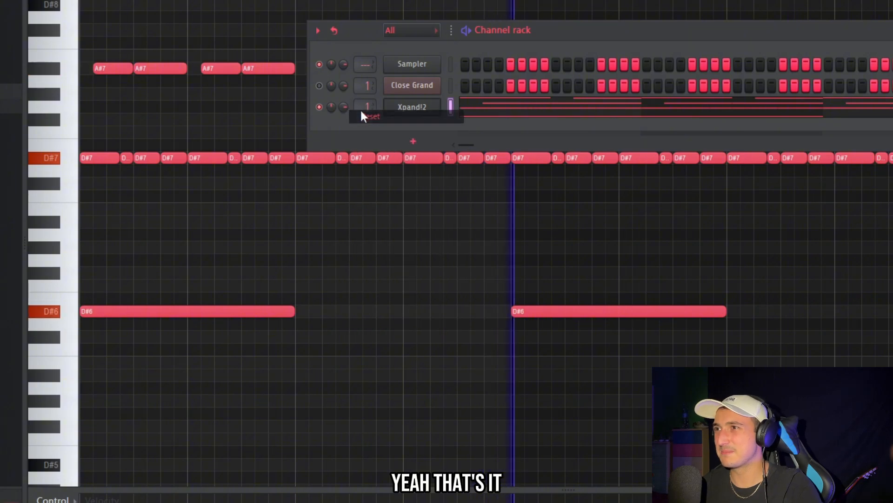
key("F9")
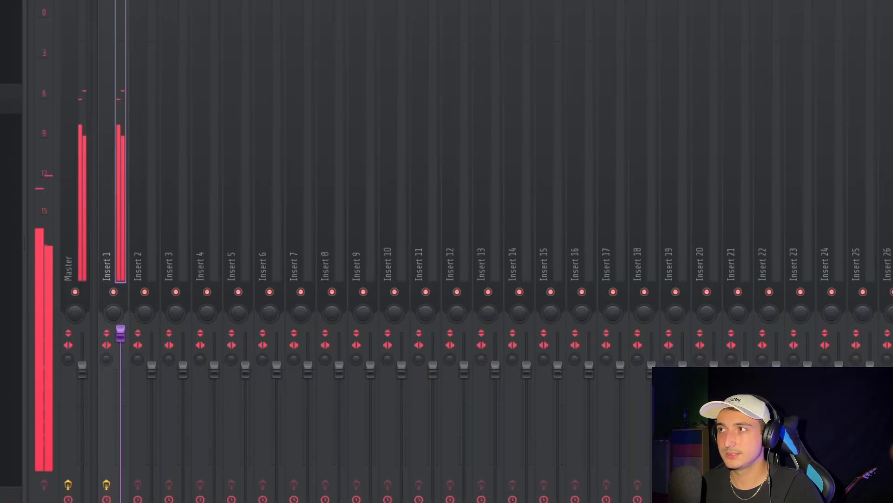
- Place the melody's Pattern 1 as a clip at the start of Track 1 in the playlist
key("F6")
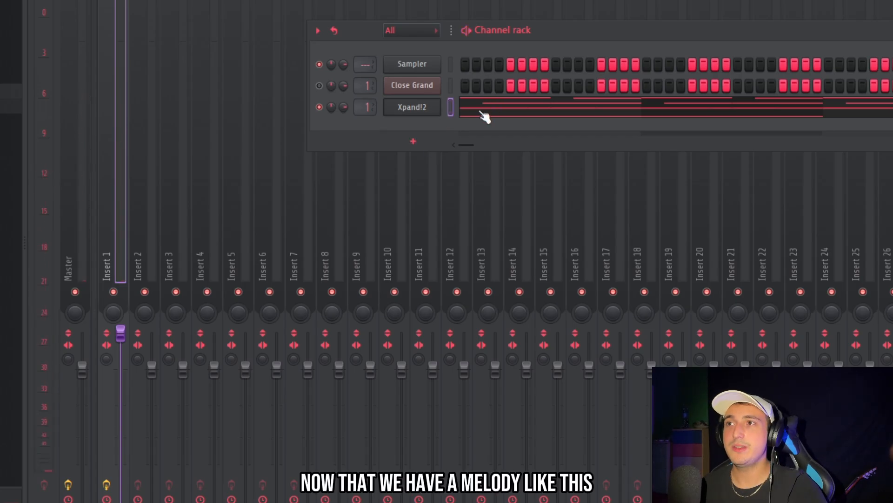
left_click(481, 111)
scroll(619, 192, "up", 3)
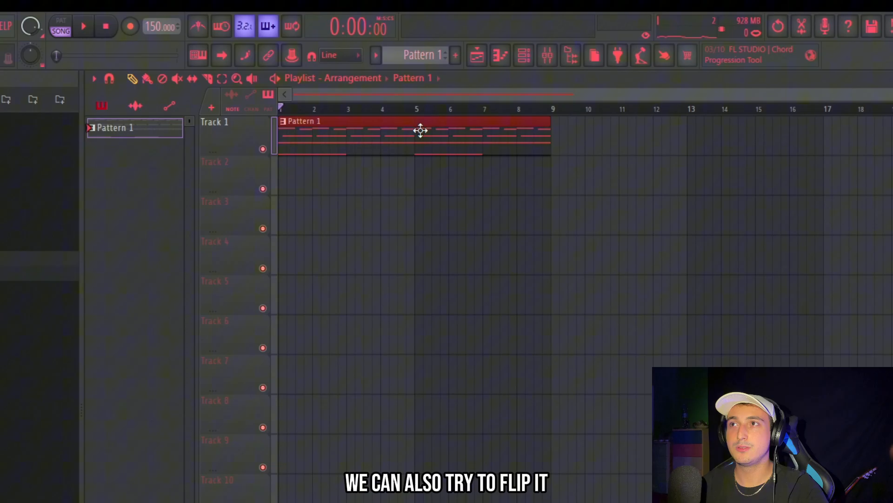
key("ctrl+b")
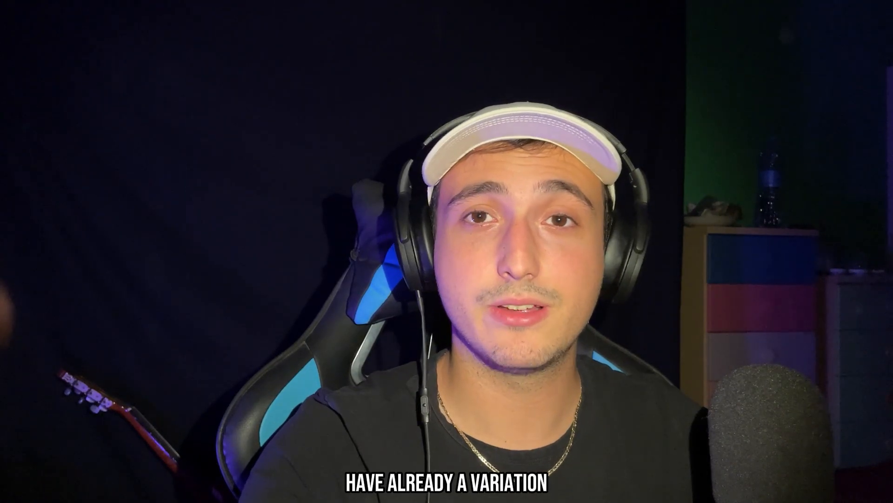
- Add the Yak Delay effect to Insert 1 with its Default preset
left_click(660, 57)
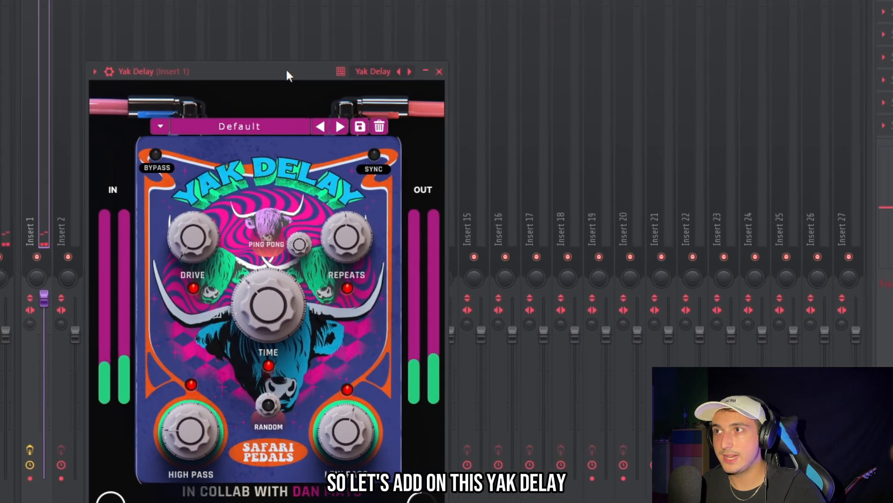
left_click_drag(361, 105, 561, 54)
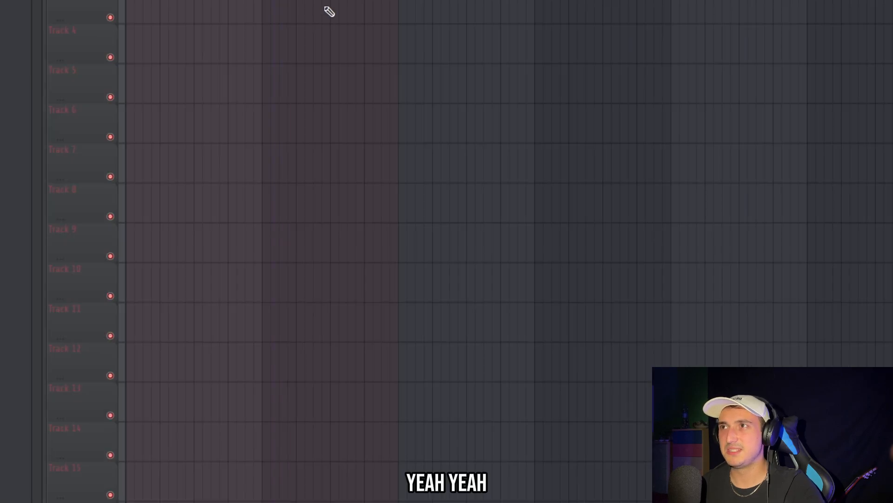
- Consolidate the Pattern 1 clip into an audio clip and play it with the metronome switched on
key("ctrl+alt+c")
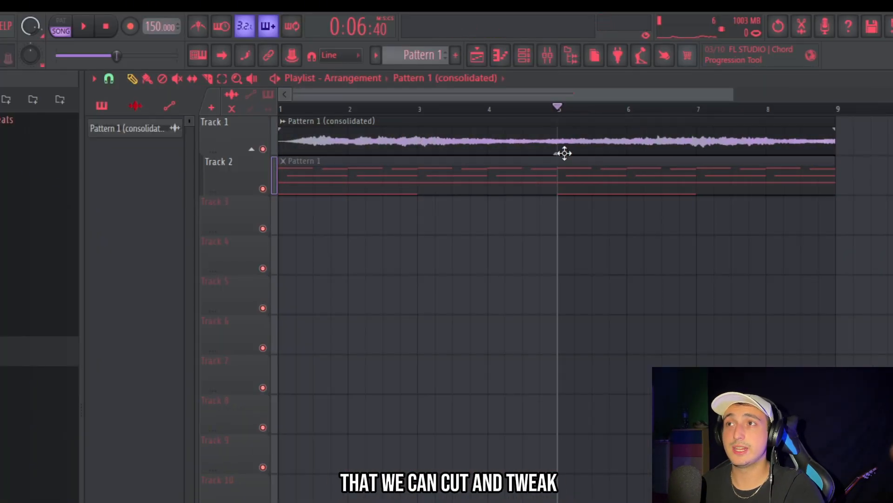
key("space")
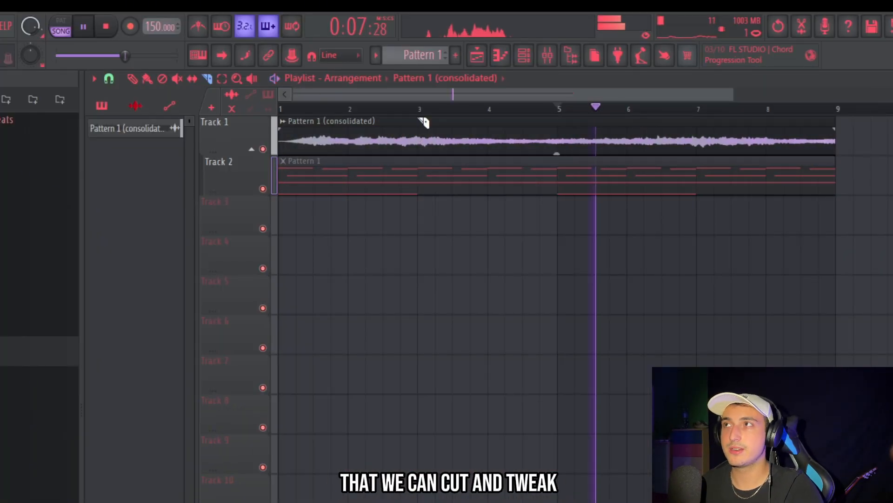
left_click(198, 33)
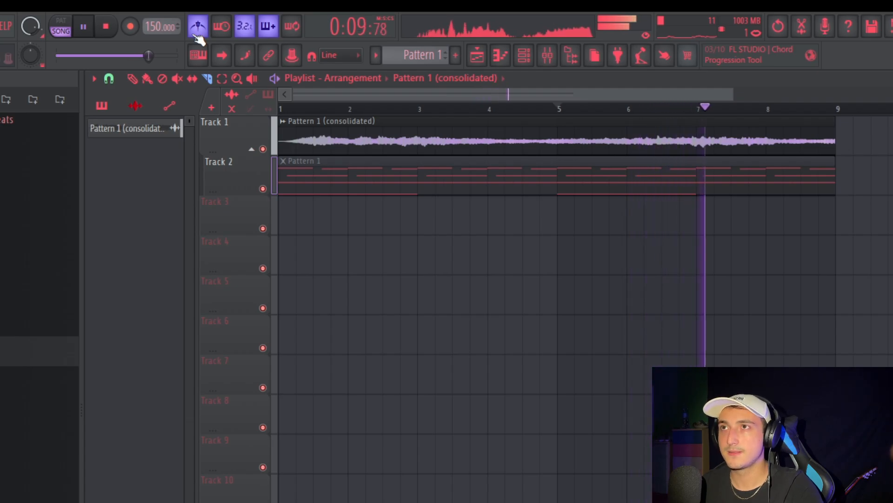
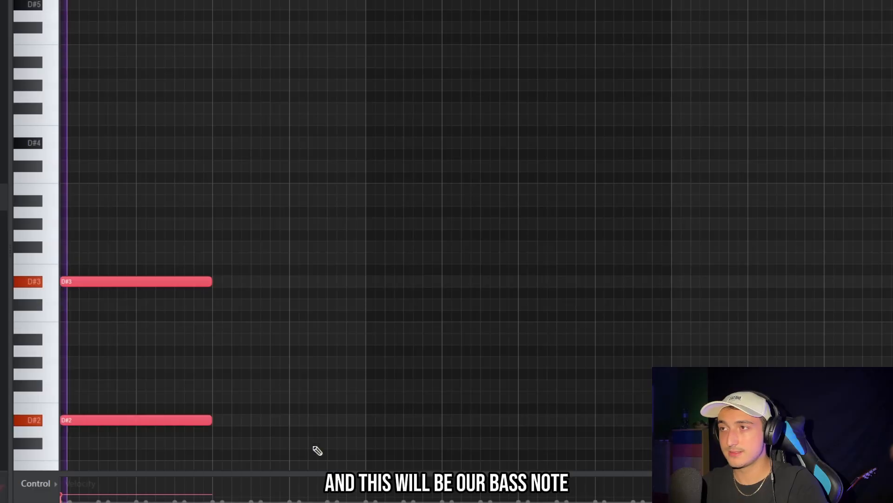
- Copy the D#3 and D#2 bass notes into the second half of the pattern
key("ctrl+a")
mouse_move(104, 282)
left_mouse_down()
mouse_move(476, 323)
mouse_move(406, 328)
left_mouse_up()
right_click(353, 233)
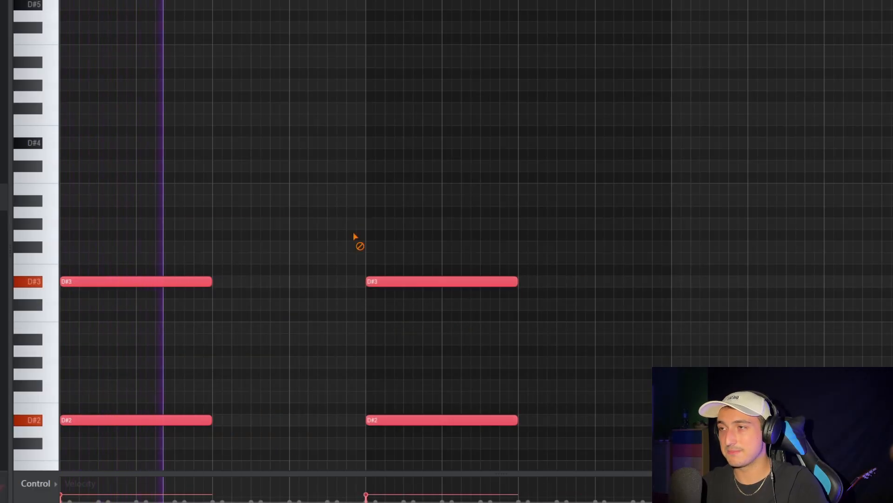
- Try lower pitches for the second pair of bass notes, such as C#3 with C#2 and B2 with B1
scroll(356, 238, "down", 2)
left_click_drag(596, 413, 72, 148)
right_click(502, 141)
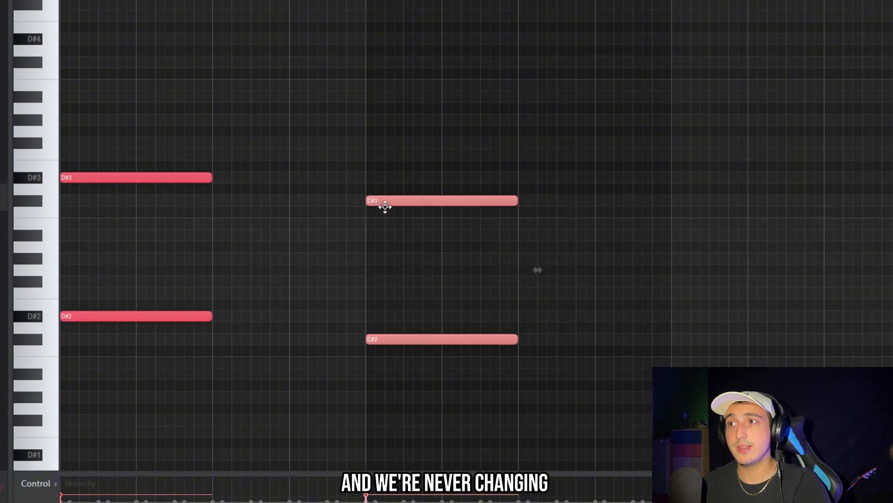
left_click_drag(385, 202, 386, 161)
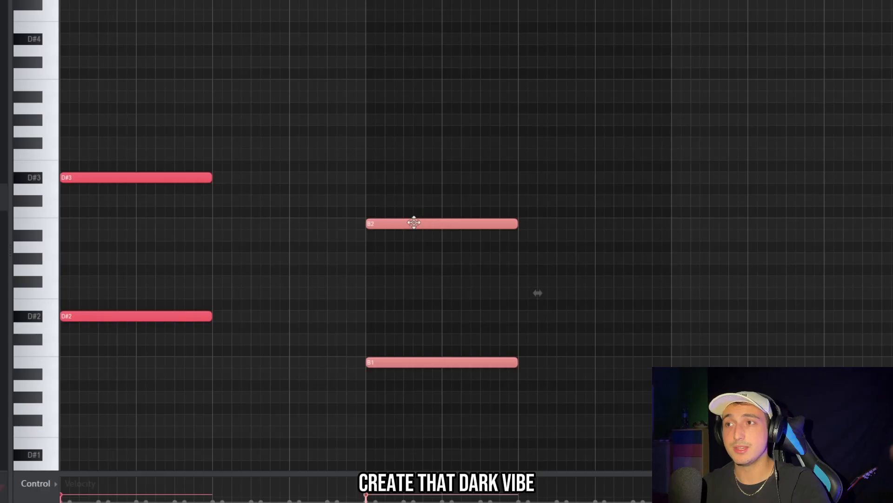
left_click_drag(376, 225, 373, 249)
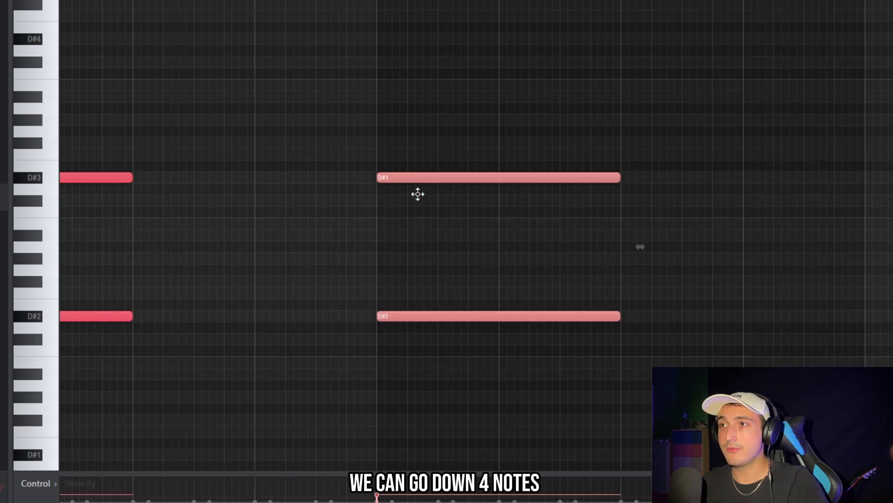
- Try a bass variation with the second pair lowered to B2 and B1, followed by added C#3 and C#2 notes
left_click_drag(418, 195, 415, 232)
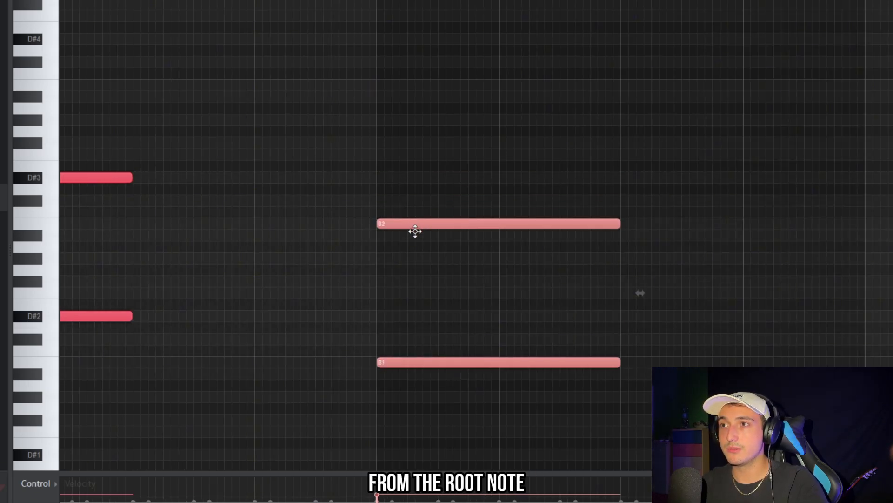
key("space")
left_click(682, 165)
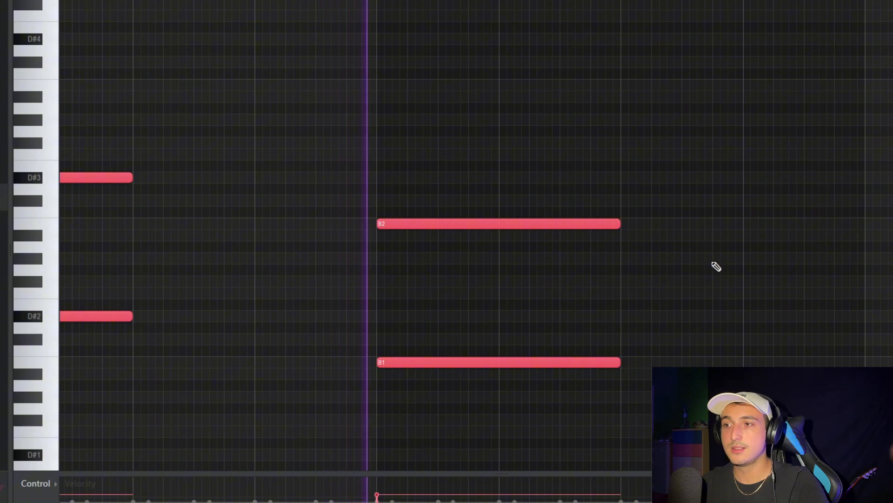
scroll(713, 263, "down", 2)
left_click(575, 200)
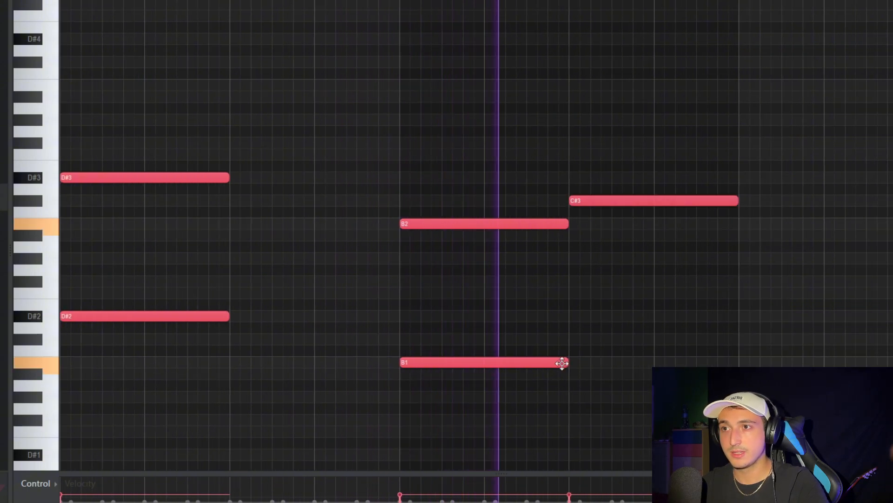
left_click(570, 338)
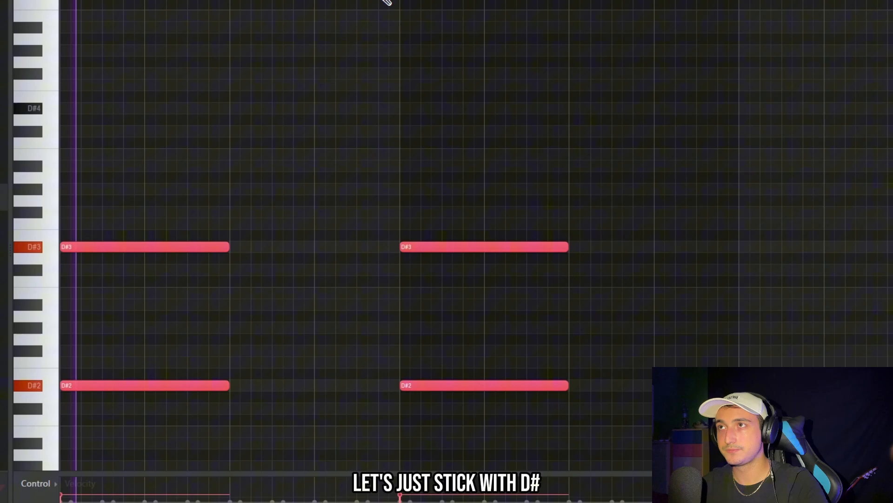
- Clone the Close Grand piano channel in the channel rack
key("F6")
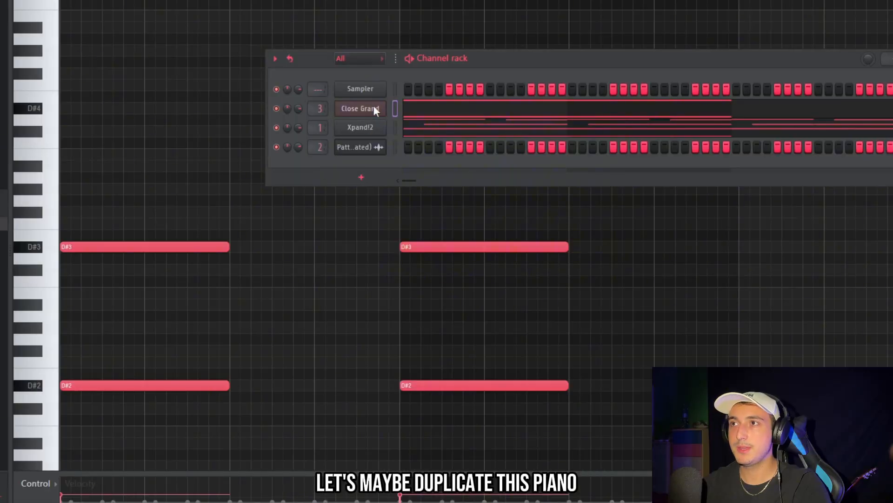
right_click(374, 106)
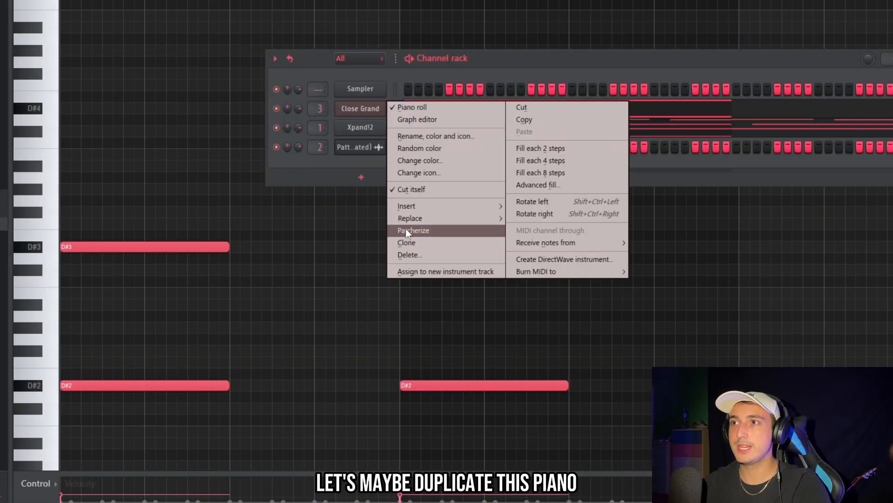
left_click(403, 243)
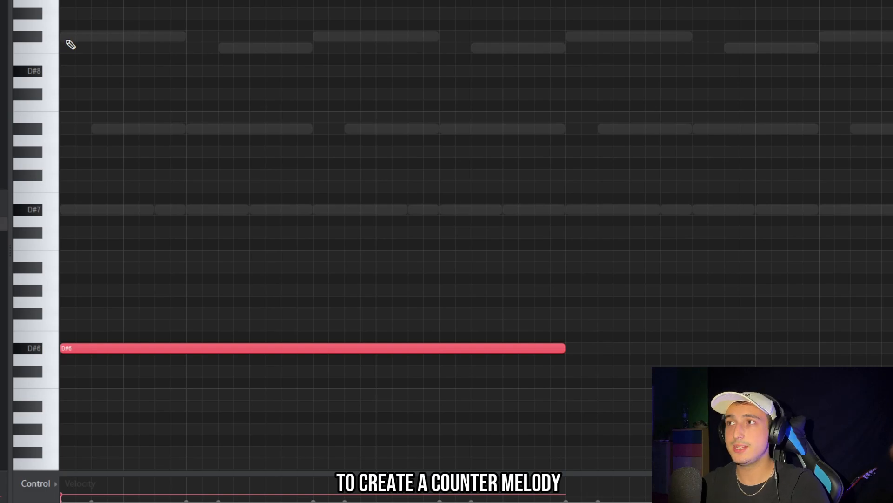
- Add F#, F and A# notes for the counter melody and bring them down to F#6, F6 and A#6 alongside D#6
left_click(64, 38)
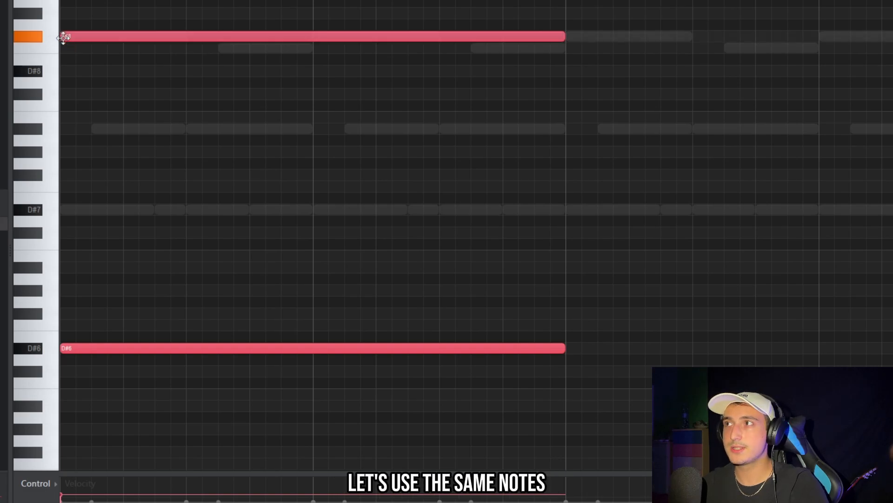
left_click(71, 48)
left_click(67, 127)
key("ctrl+a")
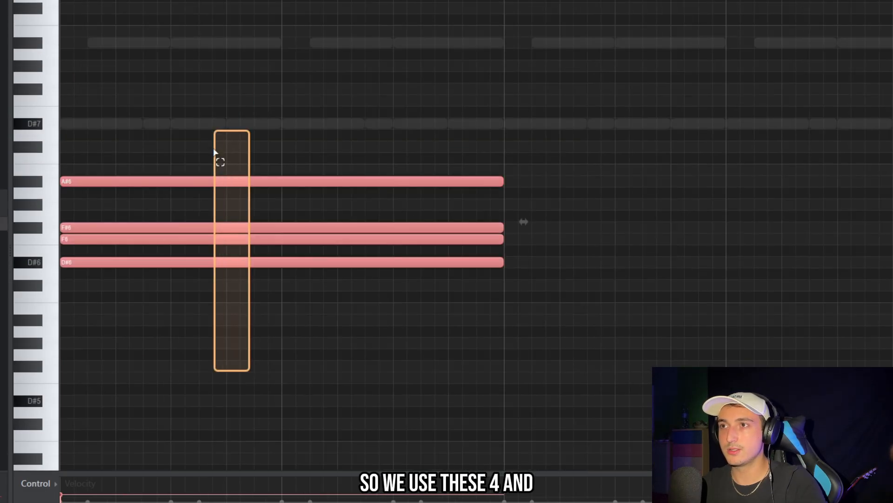
left_click_drag(214, 151, 214, 153)
left_click(109, 351)
- Shift the F#6 and F6 notes to staggered later starts, play the result and delete the A#6 note
left_click_drag(71, 218, 190, 219)
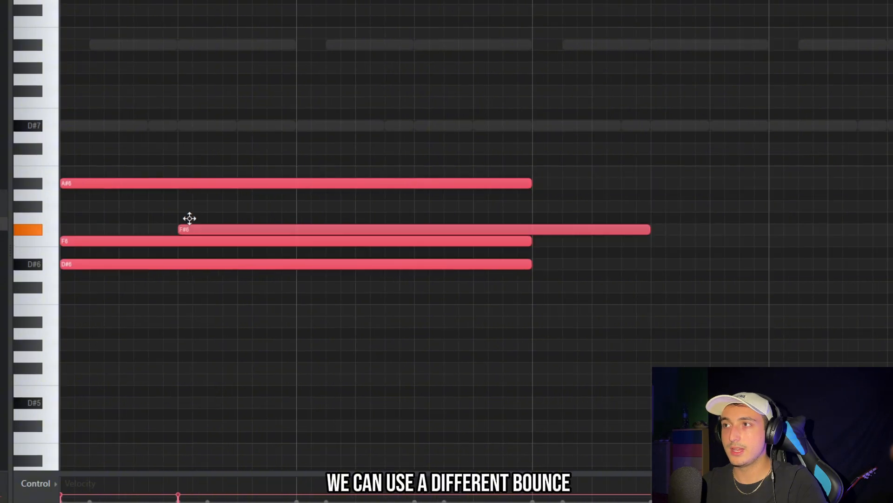
left_click_drag(101, 243, 278, 241)
key("space")
right_click(293, 183)
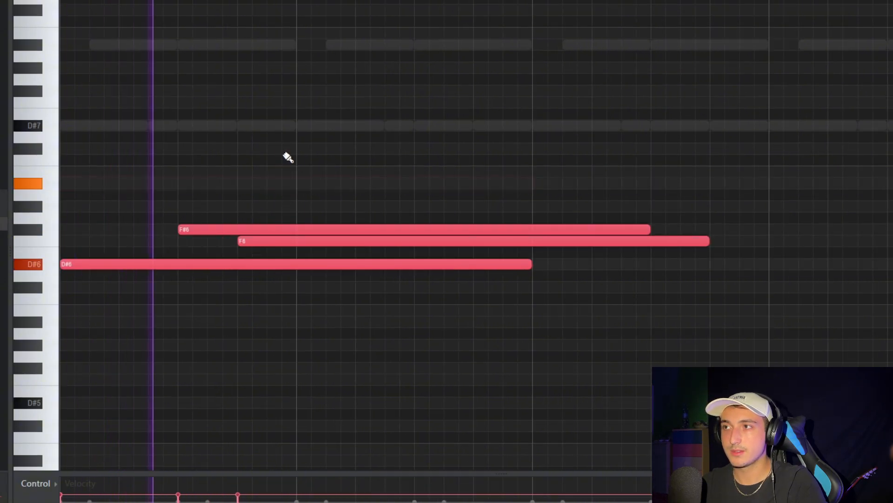
- Shorten the D#6, F#6 and F6 notes to follow one another and copy the F#6 and F6 pair further along
left_click_drag(709, 241, 296, 242)
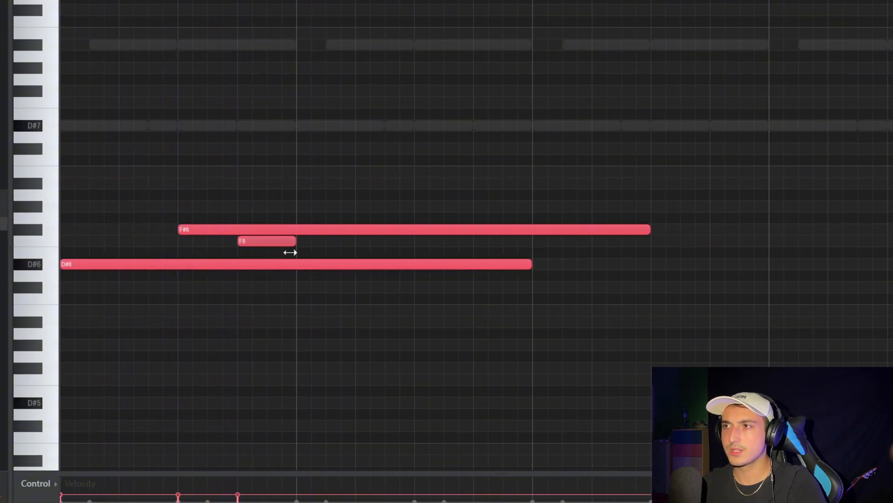
left_click_drag(645, 231, 235, 231)
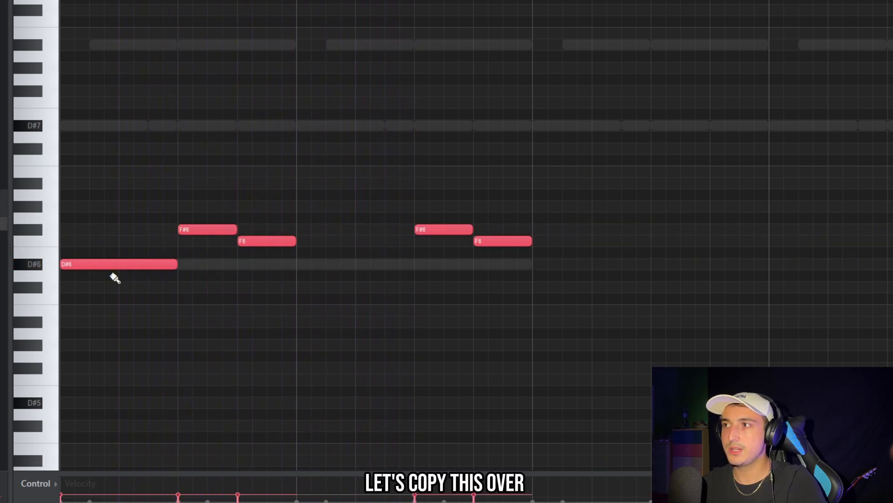
left_click_drag(108, 280, 101, 237)
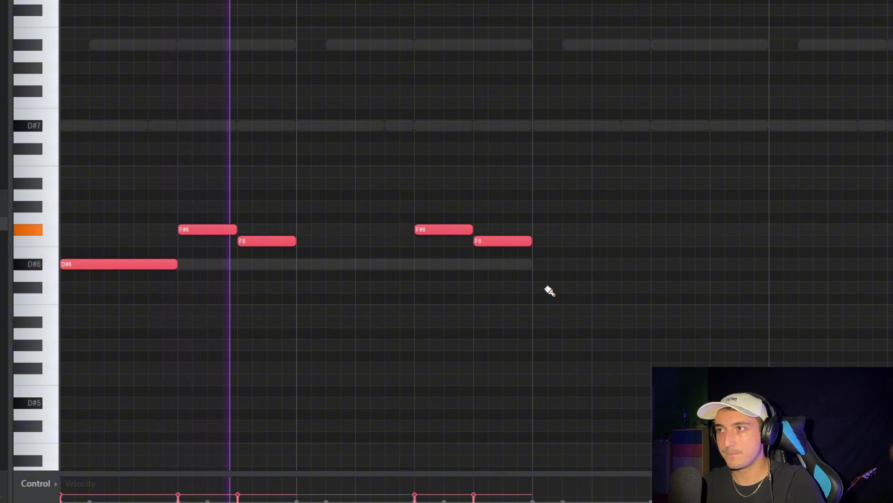
- Duplicate the counter melody phrase directly after itself, raise the second D#6 note to A#6 and play the result
key("ctrl+b")
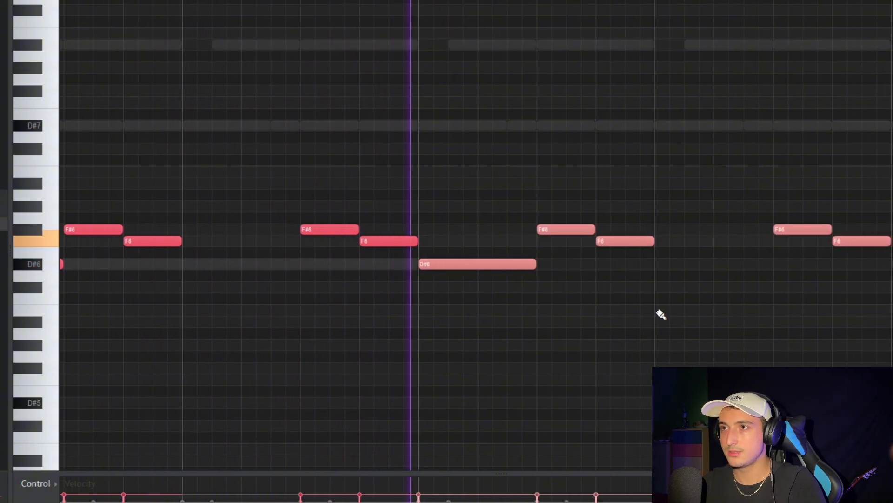
scroll(657, 318, "down", 2)
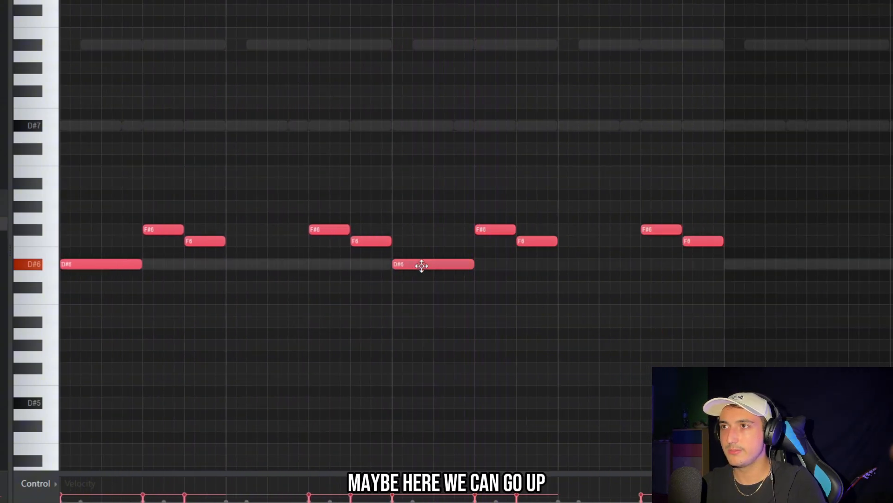
left_click_drag(421, 265, 421, 181)
key("space")
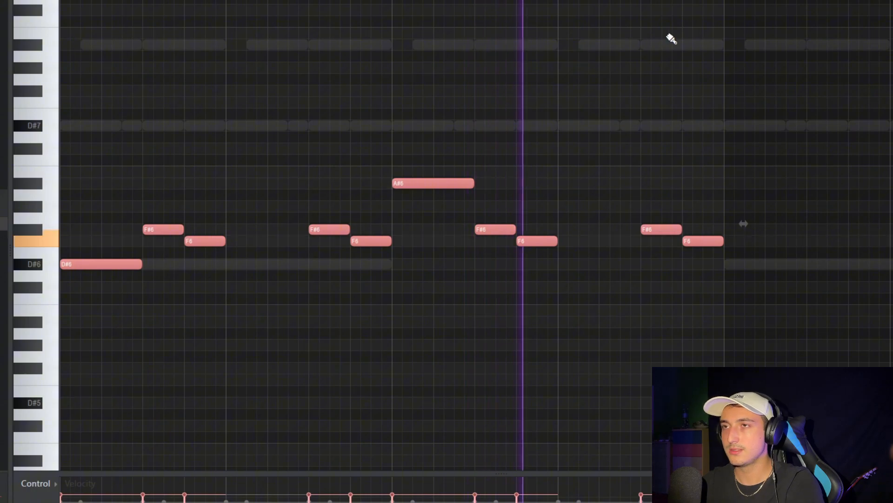
- Transpose the whole counter melody up one octave and duplicate the four-bar phrase once more
key("ctrl+Up")
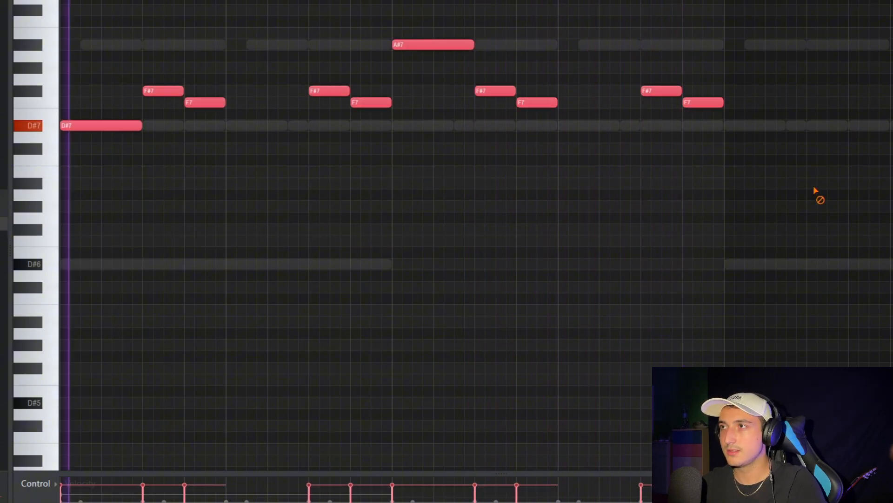
scroll(816, 194, "up", 2)
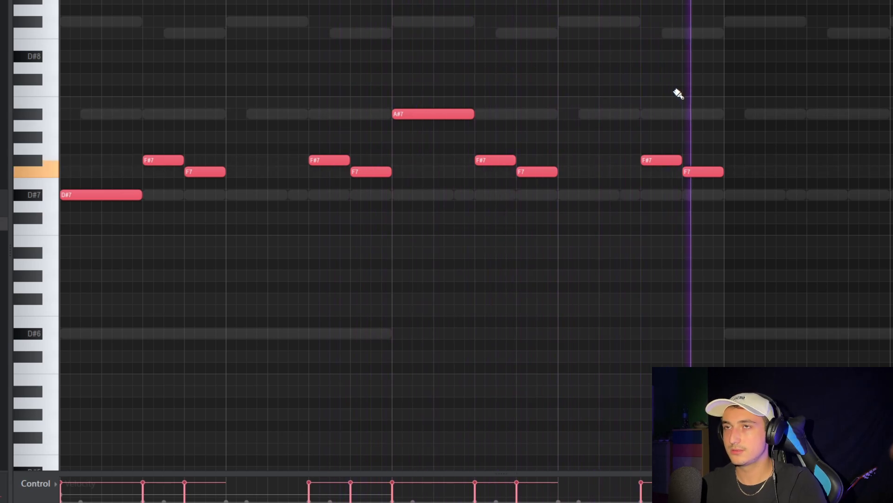
left_click_drag(795, 279, 61, 5)
key("ctrl+b")
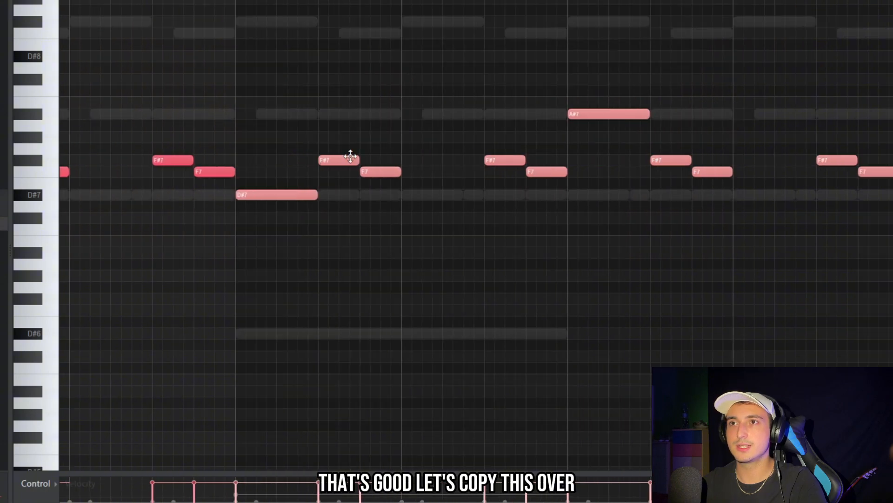
scroll(750, 261, "down", 3)
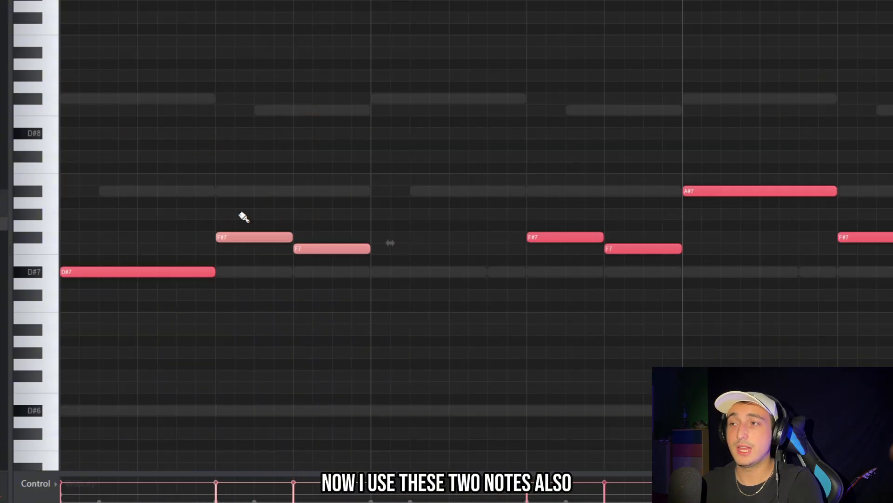
left_click_drag(357, 286, 218, 179)
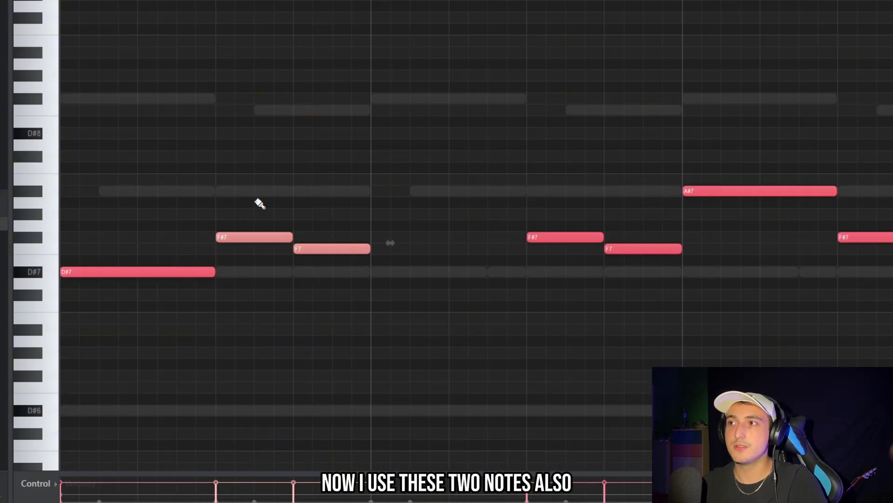
scroll(258, 205, "up", 3)
left_click(301, 248, "ctrl")
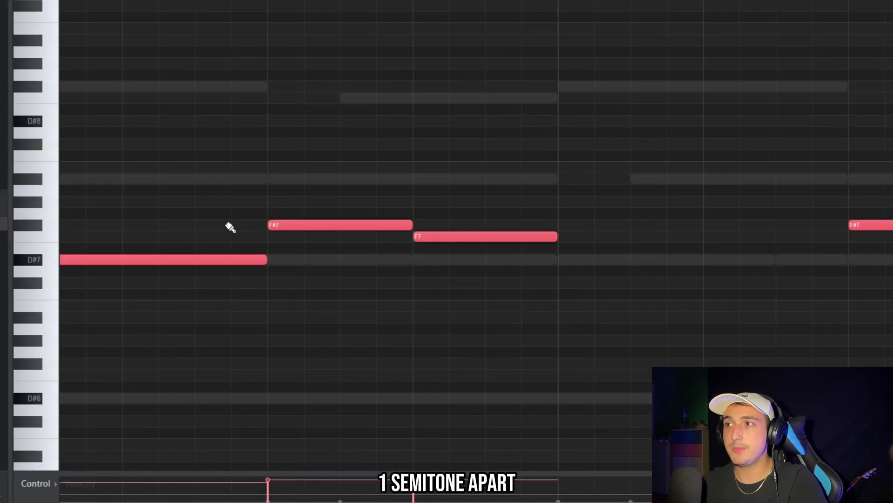
left_click(279, 238)
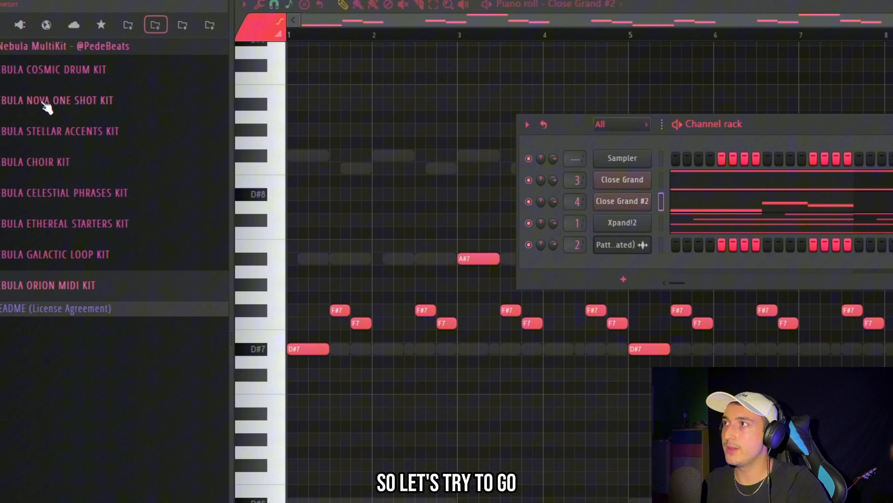
- Load the Piano Soft 2 one-shot from the Pianos folder of the Nebula Nova One Shot Kit into the channel rack
left_click(45, 104)
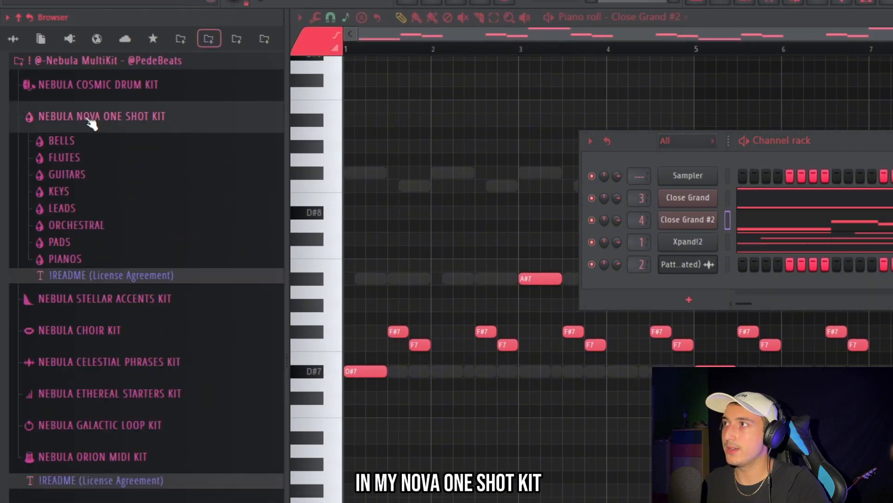
left_click(66, 259)
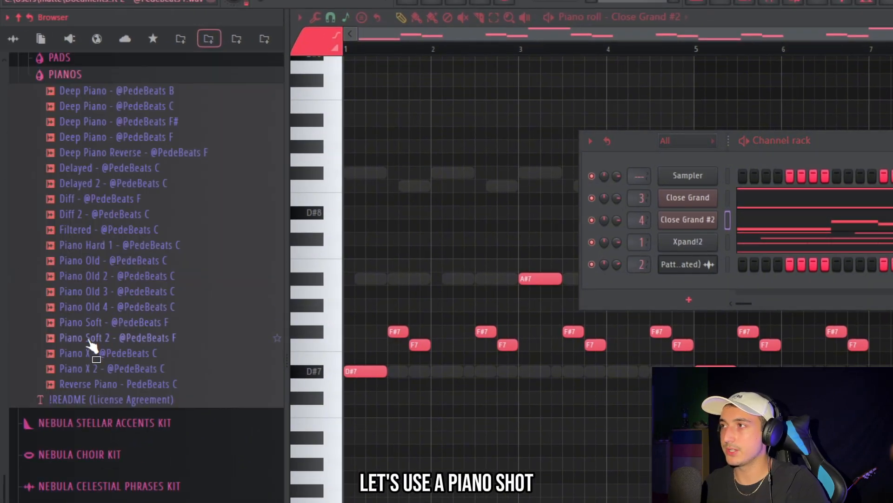
left_click(89, 338)
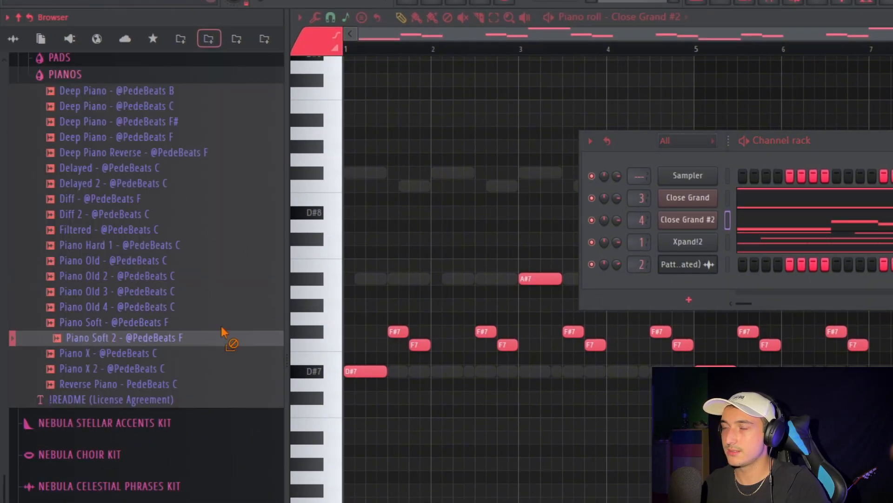
left_click_drag(223, 332, 702, 225)
right_click(702, 225)
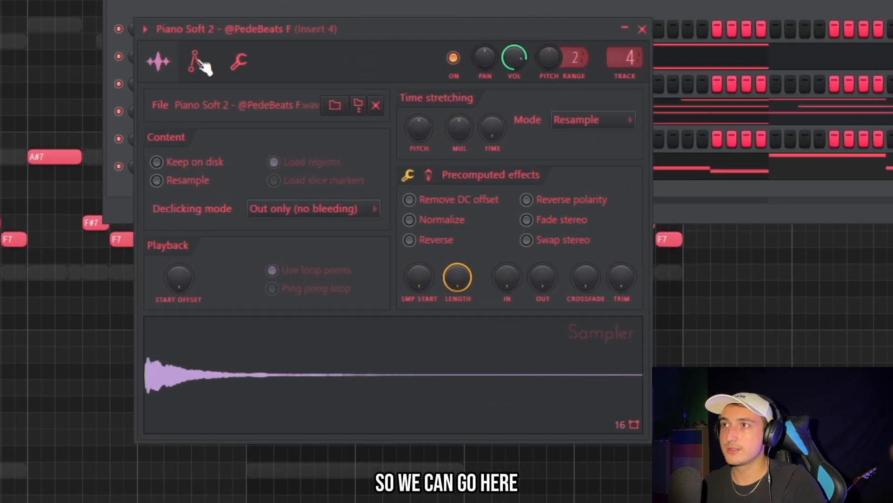
- Enable the Piano Soft 2 volume envelope with no attack, full hold and an adjusted release
left_click(199, 62)
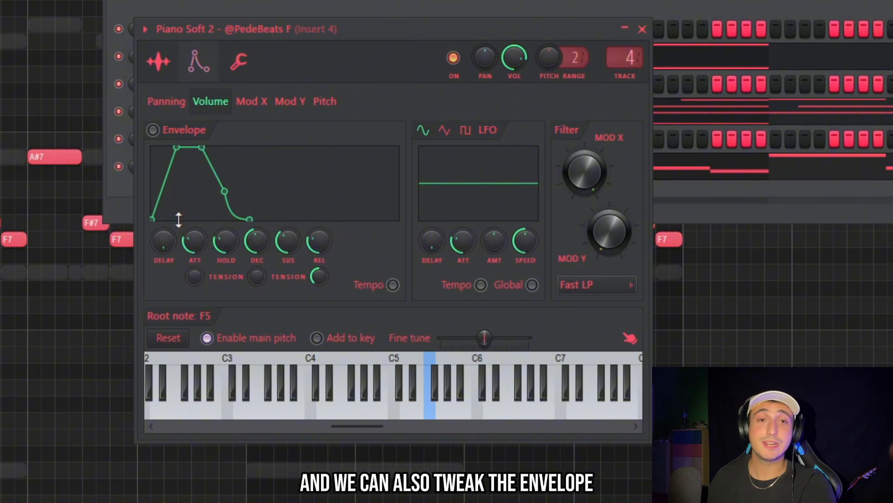
left_click_drag(193, 249, 165, 259)
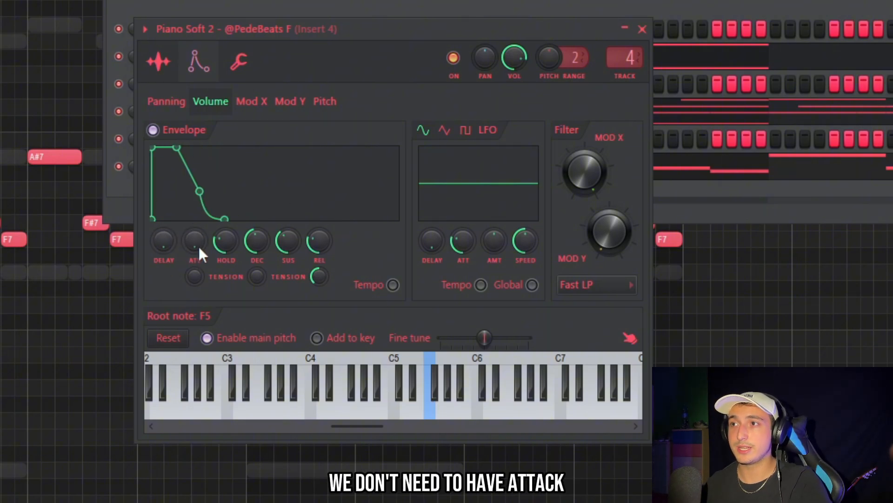
left_click_drag(228, 241, 272, 177)
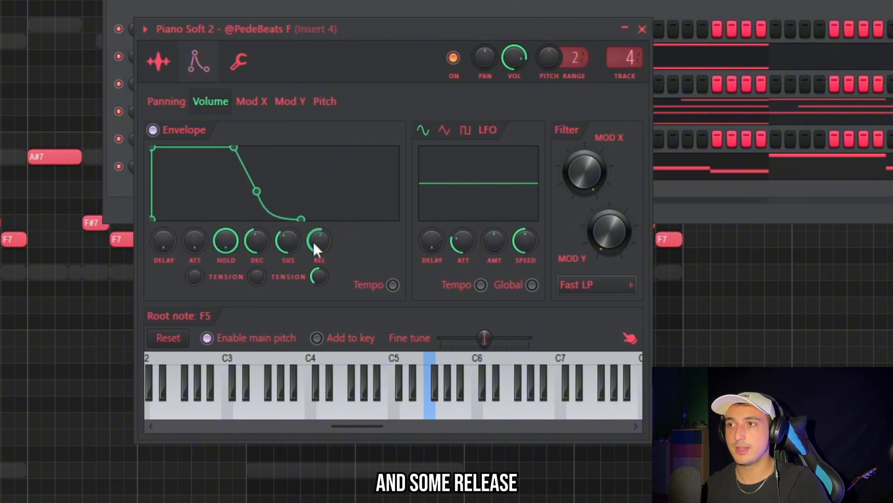
left_click_drag(314, 241, 322, 258)
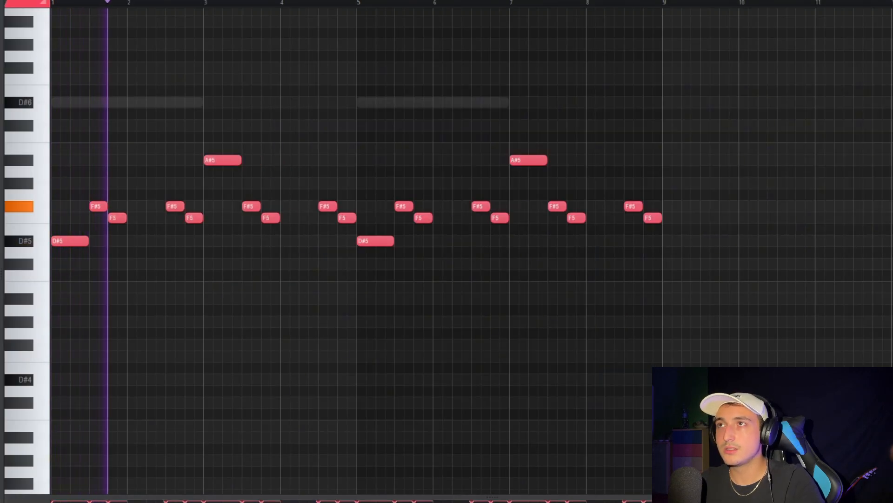
- Listen to the Piano Soft 2 counter melody and check its channel in the channel rack
key("F6")
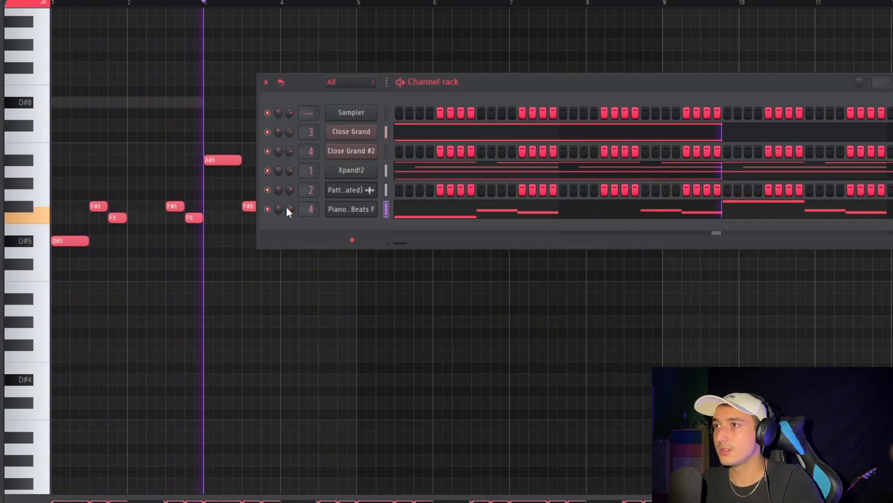
key("F6")
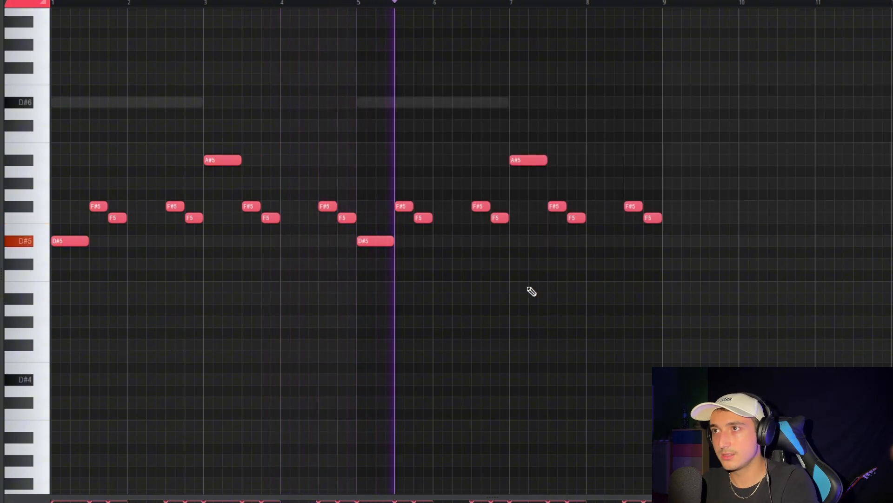
key("space")
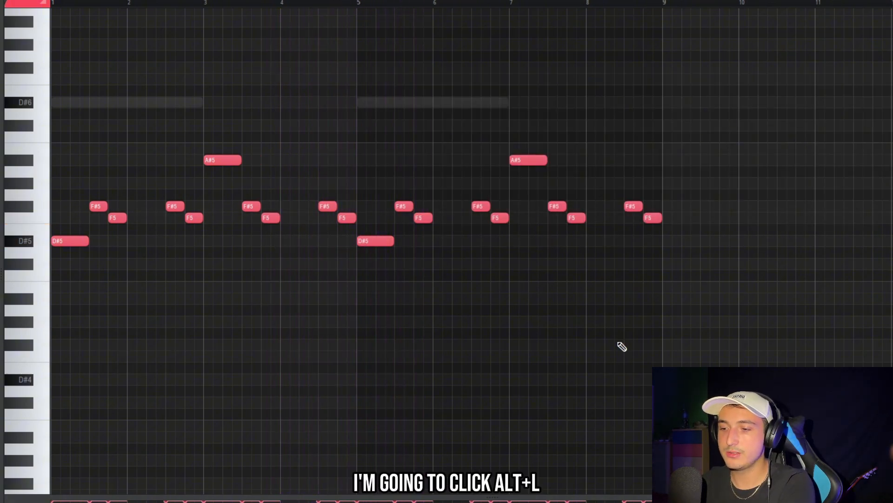
- Make the Piano Soft 2 notes legato and flip the sequence horizontally
key("alt+l")
key("Return")
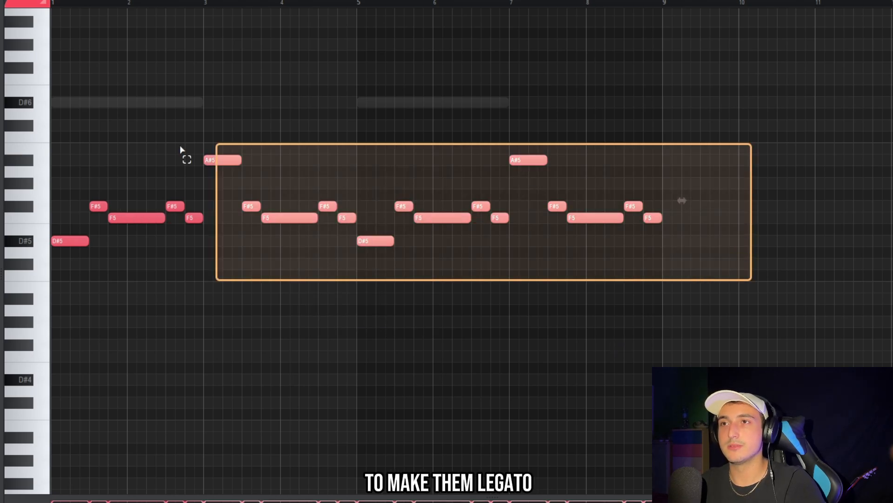
key("alt+y")
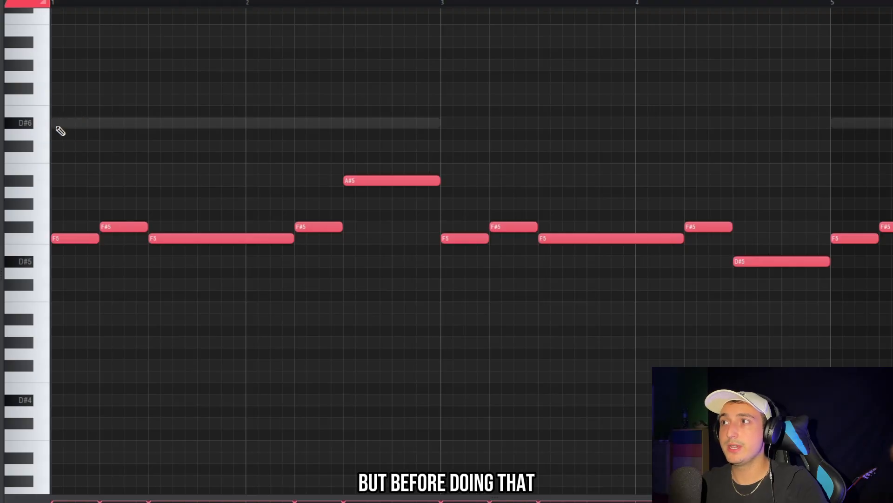
- Add a D#6 note at the start of bar 1 and turn it into a slide note
left_click(55, 123)
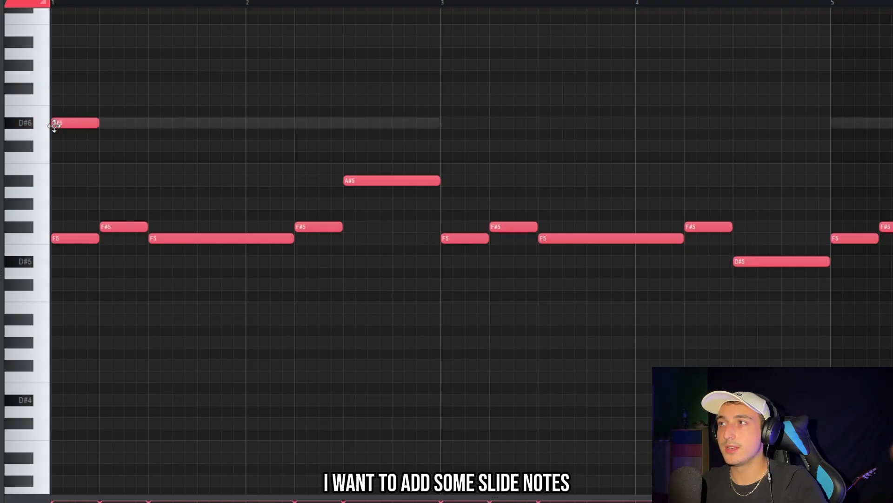
double_click(66, 124)
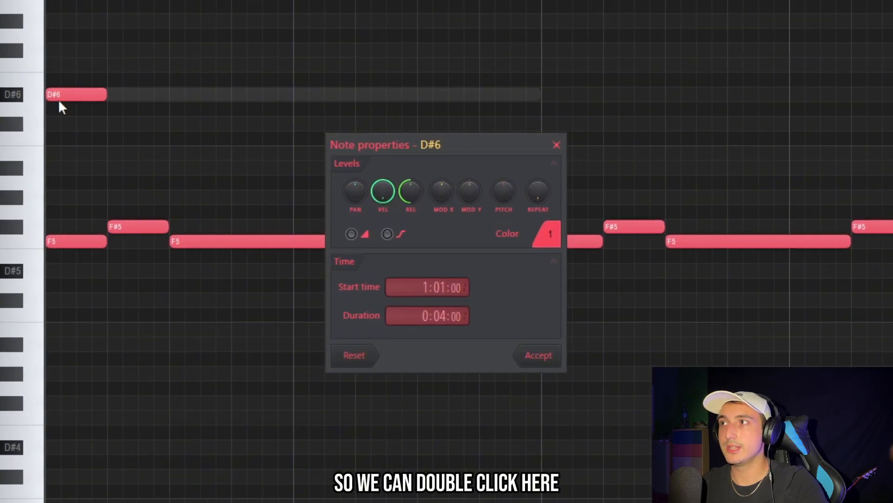
left_click(364, 235)
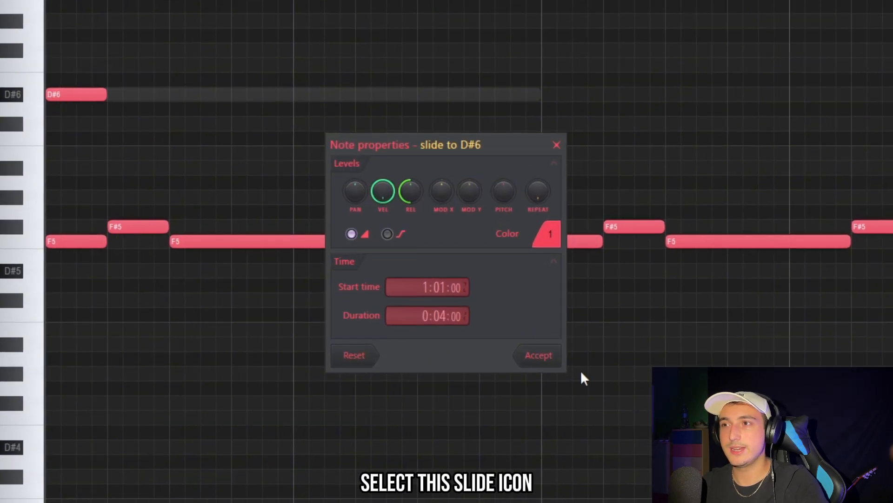
left_click(539, 356)
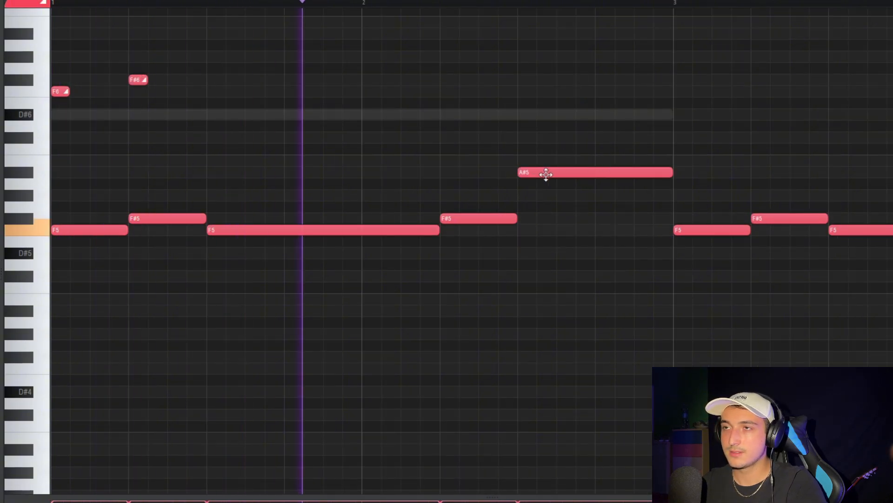
- Play the part and add a short D#6 slide note at the start of the D#5 note in bar 4
key("space")
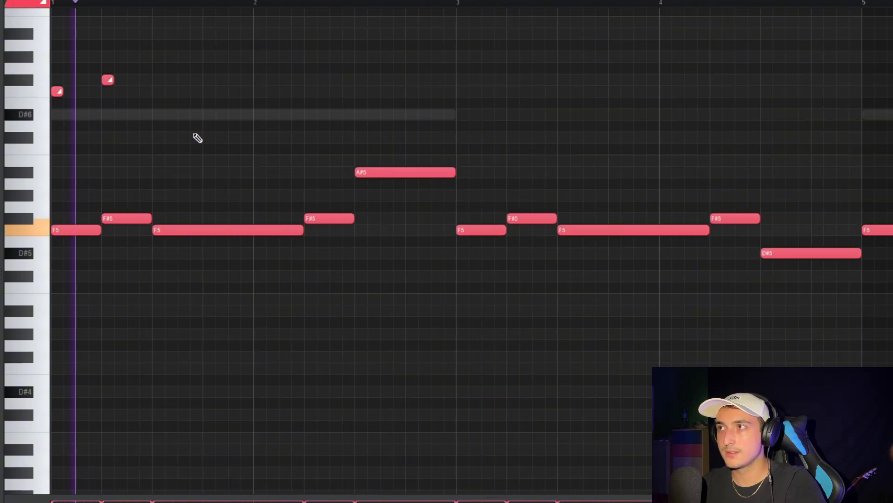
scroll(353, 160, "down", 2)
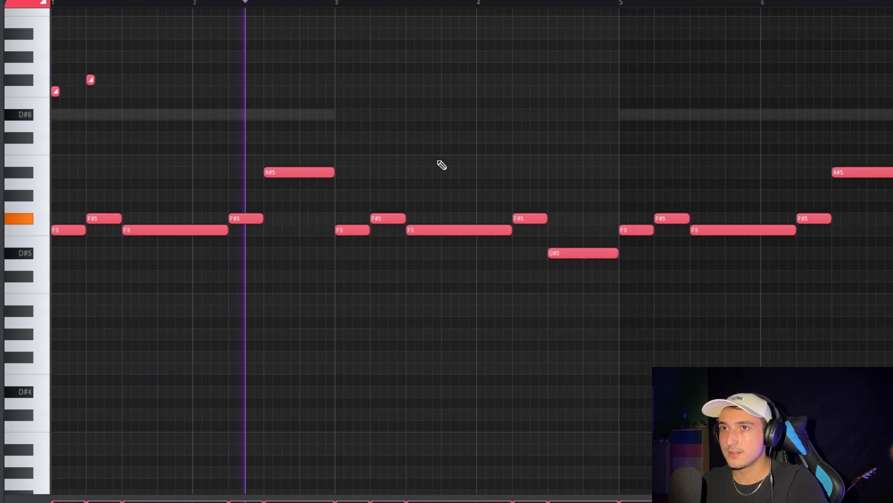
scroll(356, 165, "up", 2)
scroll(493, 161, "down", 2)
scroll(508, 220, "up", 2)
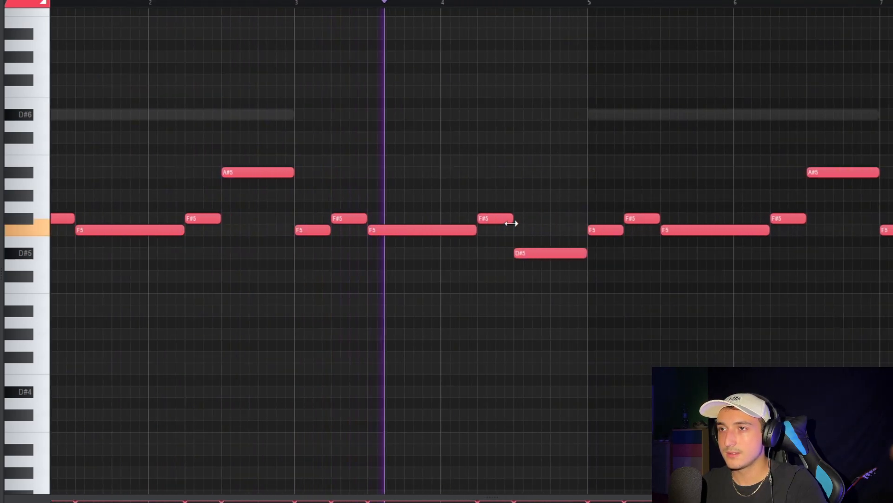
left_click_drag(542, 143, 524, 116)
scroll(666, 214, "down", 2)
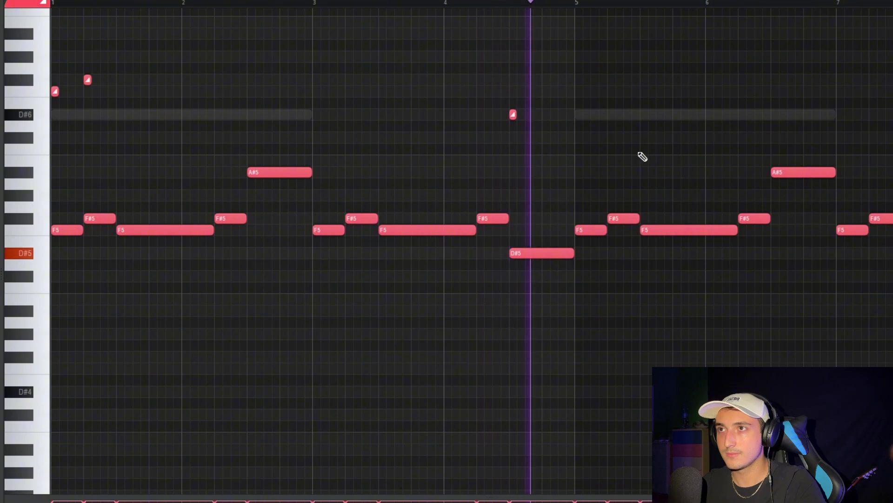
- Delete the notes from bar 5 to 8 and duplicate the first four bars with their slide notes in their place
scroll(639, 159, "down", 3)
left_click_drag(794, 302, 357, 117)
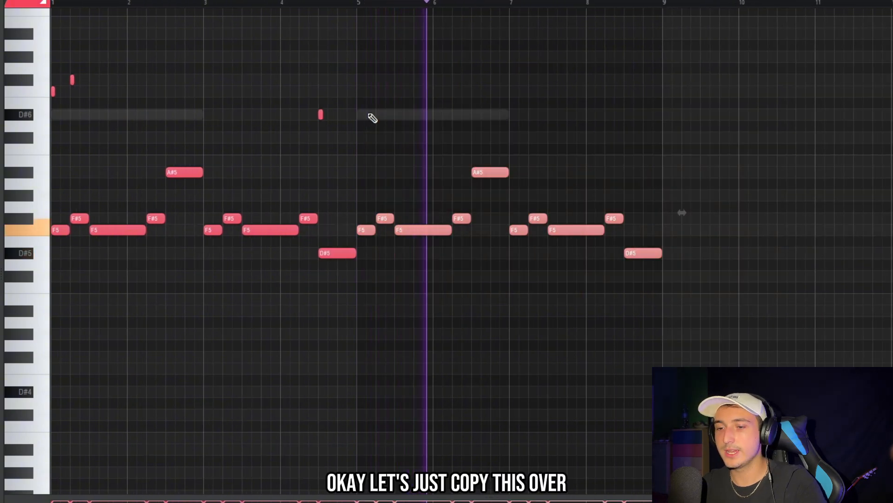
key("Delete")
key("ctrl+b")
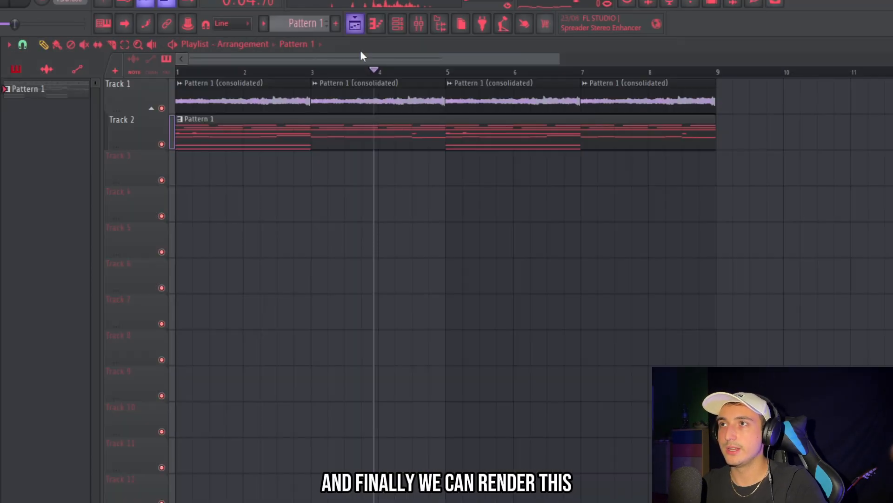
- Consolidate the Piano Soft 2 part to an audio clip on Track 2 and reverse that clip
left_click(403, 26)
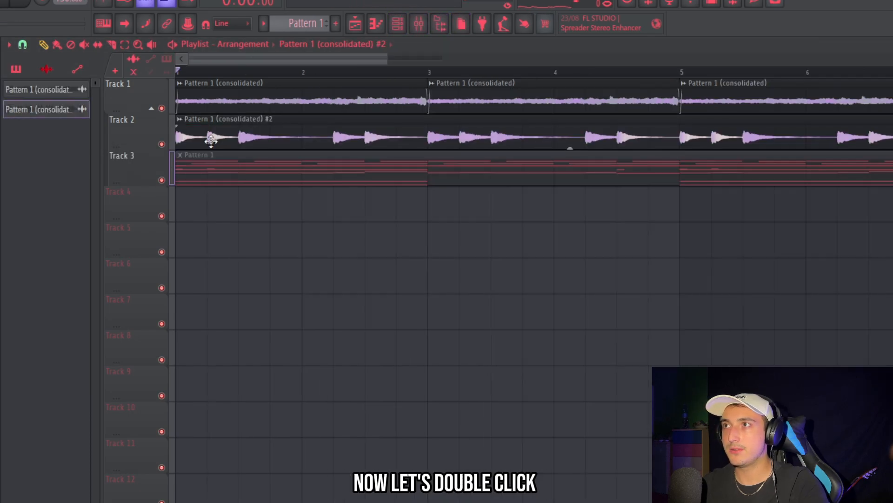
double_click(199, 134)
left_click_drag(199, 132, 588, 189)
left_click(622, 341)
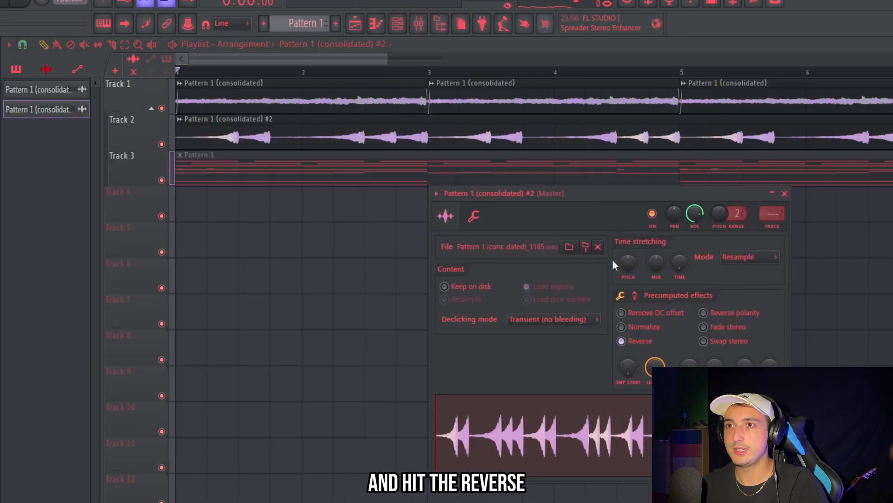
- Close the reversed clip's settings and play the arrangement with it on Track 2
key("Escape")
key("space")
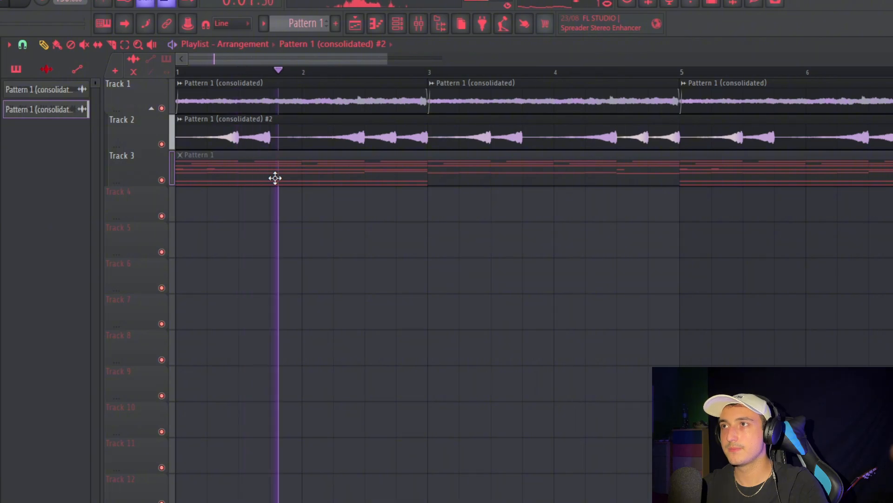
scroll(326, 251, "down", 3)
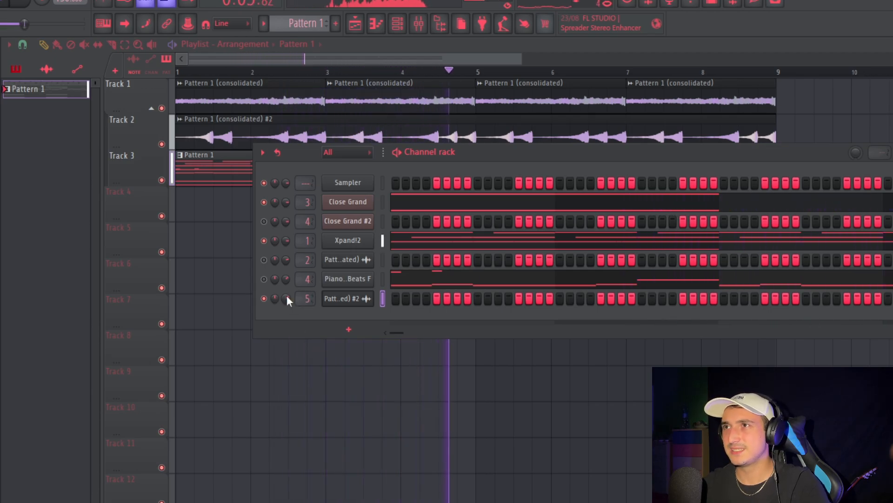
- Load Fruity parametric EQ 2 with the 20Hz + 18kHz cut preset and Fruity Reeverb 2 on mixer Insert 5
key("F6")
double_click(553, 141)
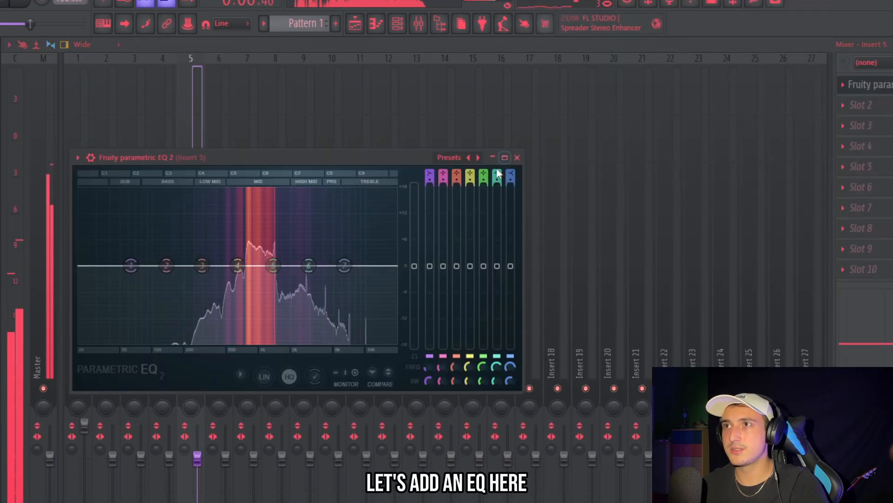
left_click(469, 157)
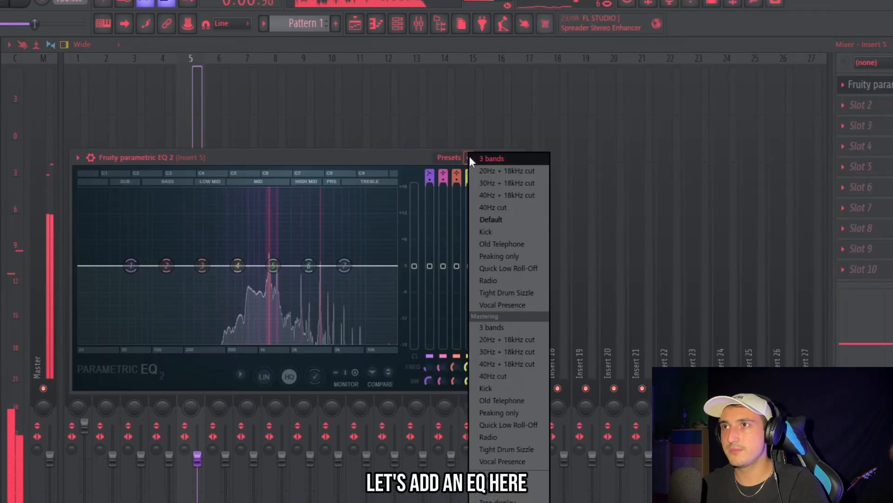
left_click(484, 171)
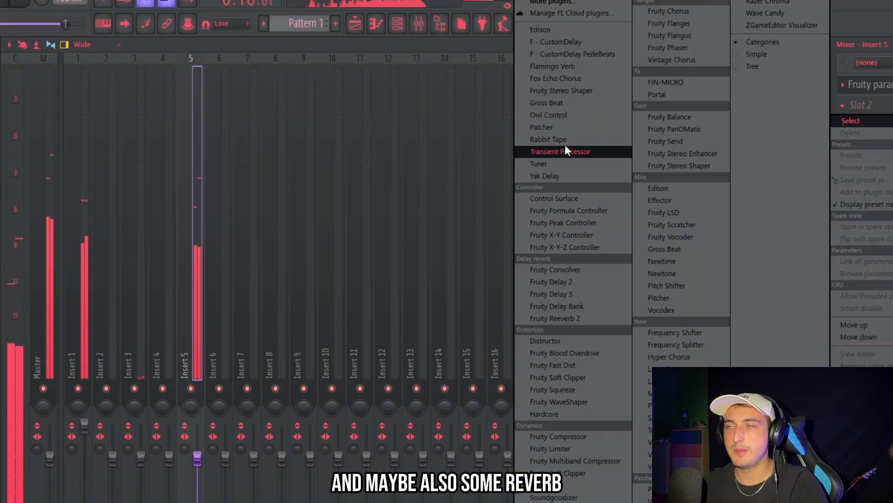
left_click(562, 320)
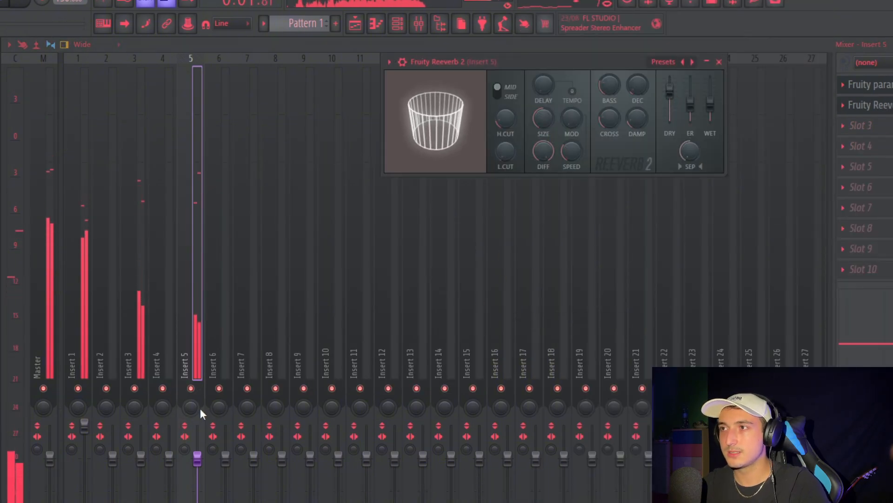
- Pan mixer Insert 5 to the right and lower its volume slightly
left_click(182, 340)
left_click_drag(191, 407, 190, 405)
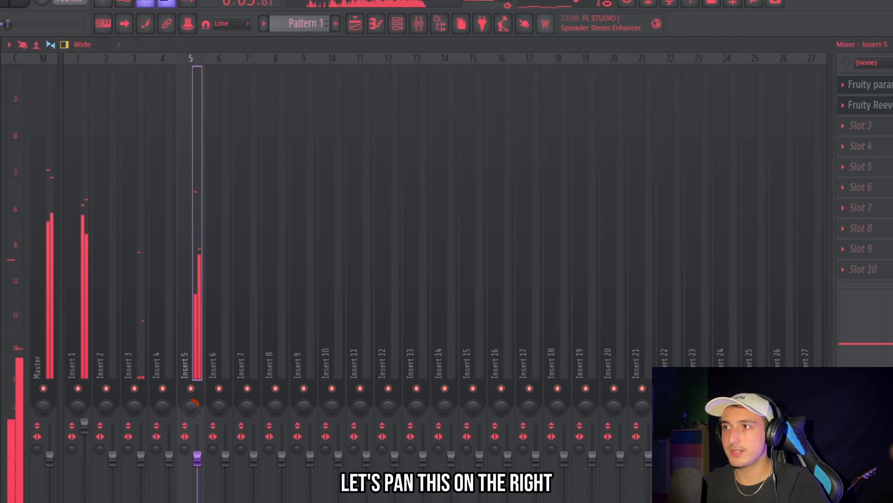
left_click_drag(197, 459, 197, 466)
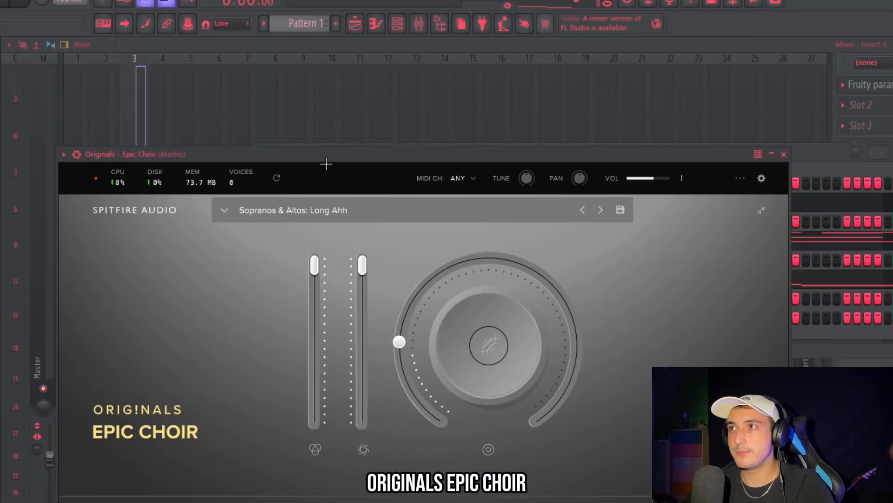
- Copy the Xpand!2 notes to the Originals - Epic Choir channel two octaves lower and route that channel to mixer track 6
left_click_drag(326, 161, 451, 113)
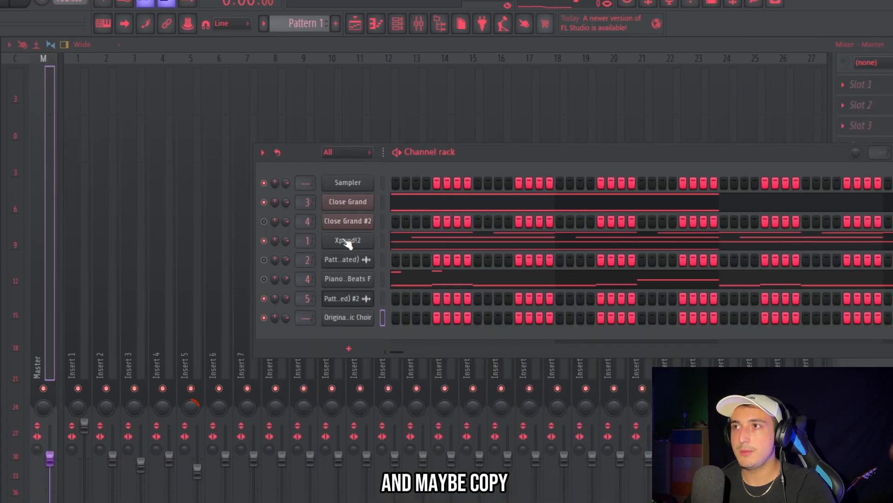
right_click(349, 241)
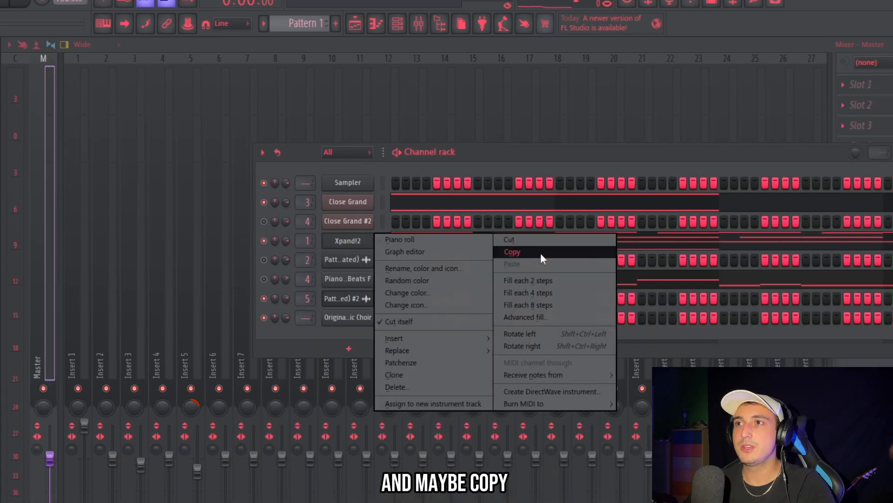
right_click(354, 319)
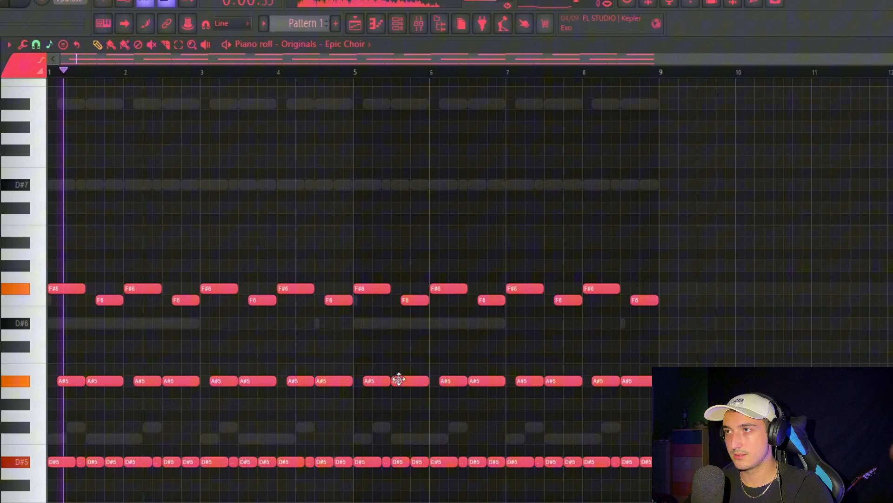
scroll(398, 308, "down", 3)
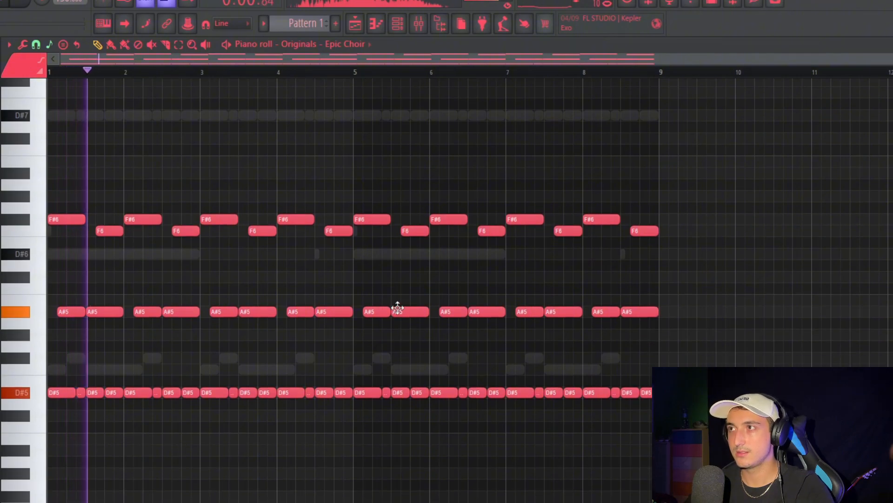
left_click(397, 24)
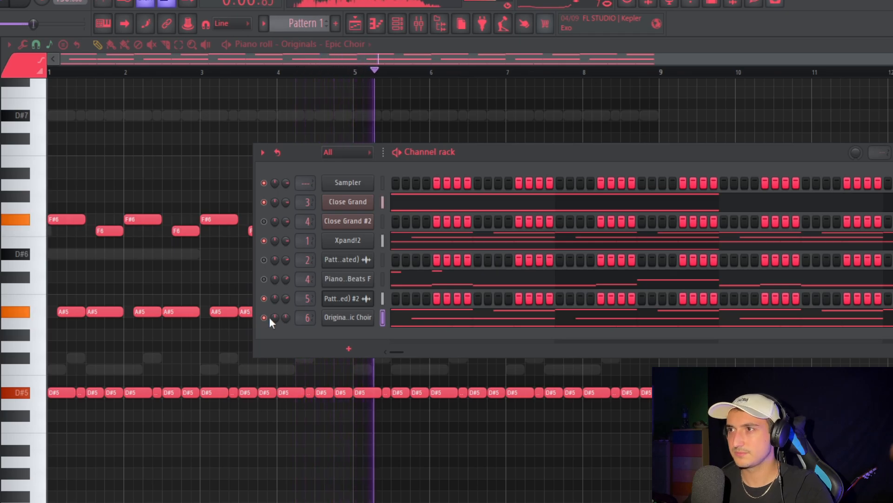
key("space")
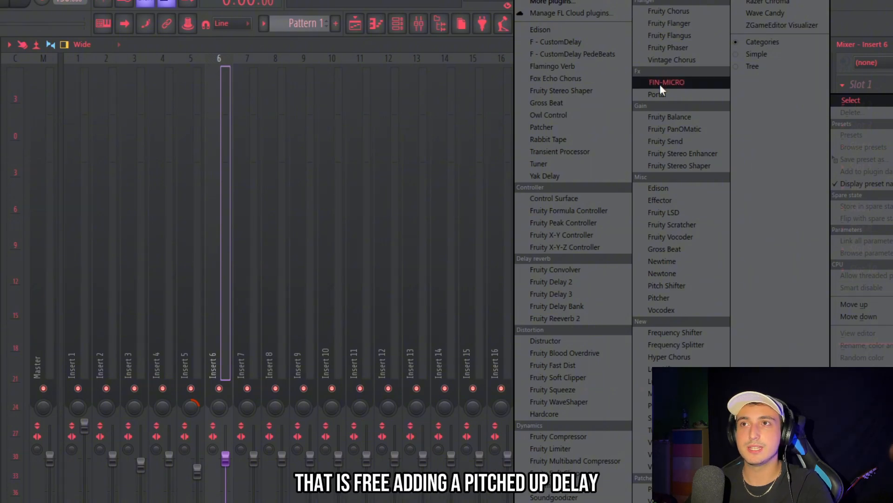
- Try FIN-MICRO on mixer Insert 6 and replace it with F - CustomDelay PedeBeats in the same slot
left_click(661, 83)
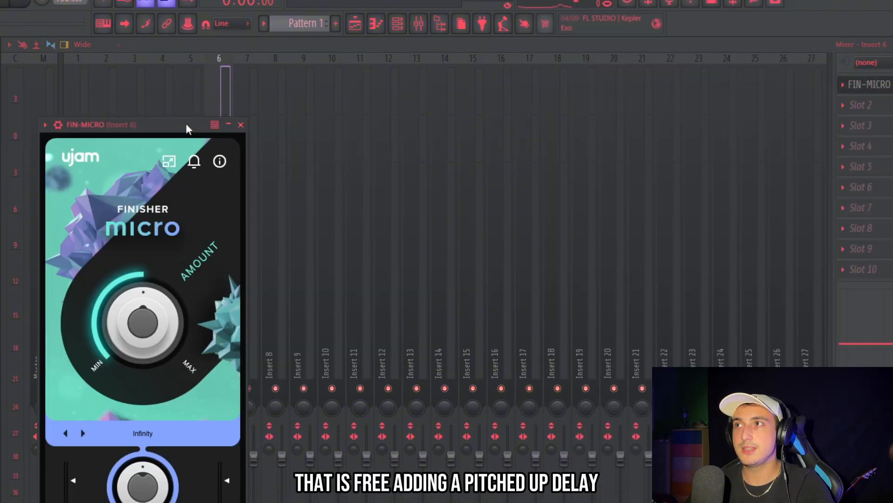
key("space")
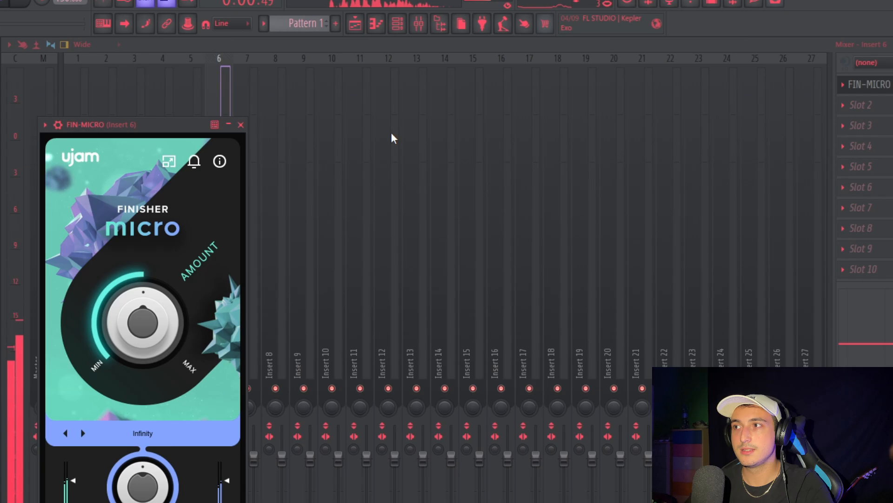
left_click(844, 86)
mouse_move(842, 101)
left_click(643, 200)
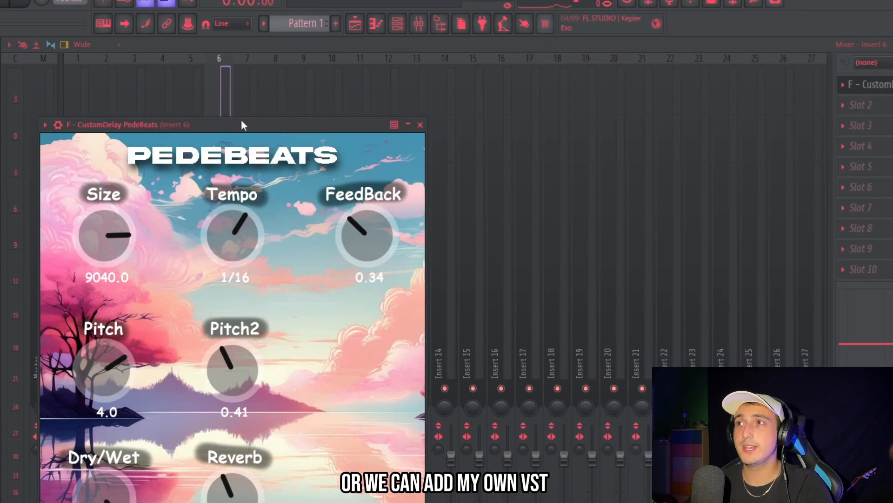
left_click_drag(241, 125, 518, 67)
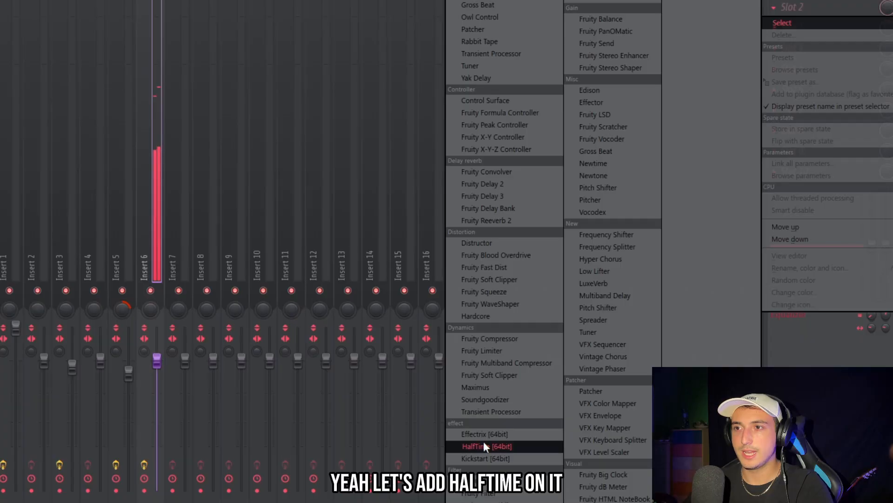
- Add HalfTime and Fruity Reeverb 2 to Insert 6 after the delay
left_click(484, 443)
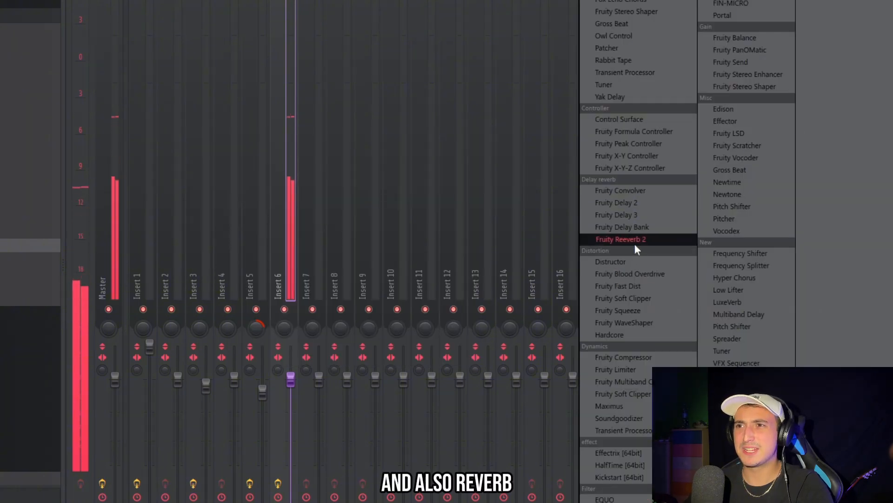
left_click(635, 243)
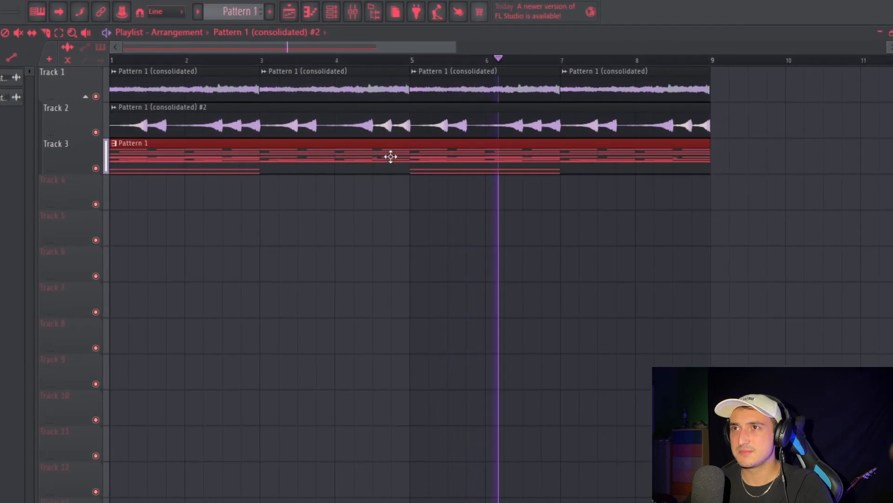
- Duplicate the Pattern 1 clip to bar 9 on Track 3 and consolidate the copy to an audio clip
key("ctrl+b")
scroll(418, 165, "down", 3)
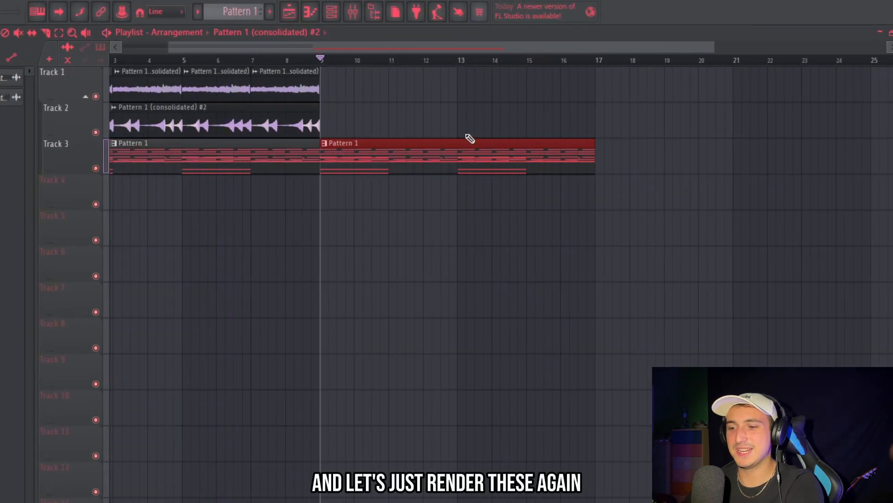
key("ctrl+alt+c")
key("Return")
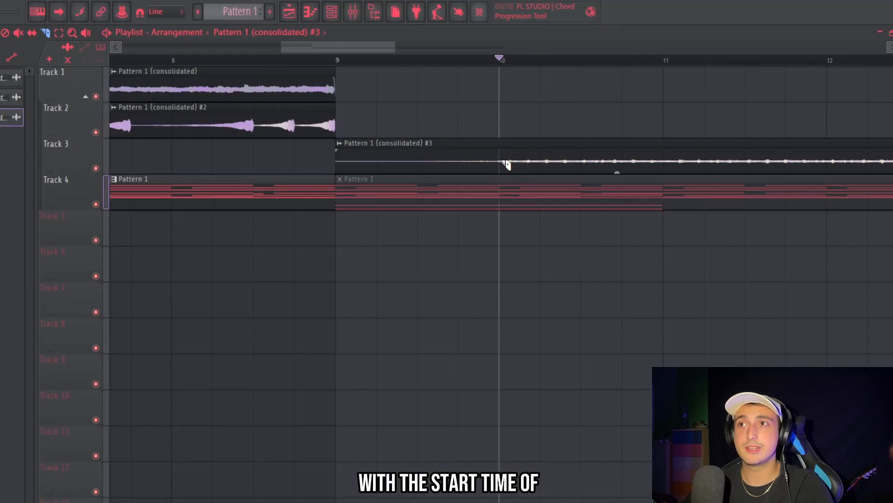
- Cut the newly consolidated clip down to the single bar from 9 to 10 and duplicate that piece once
key("space")
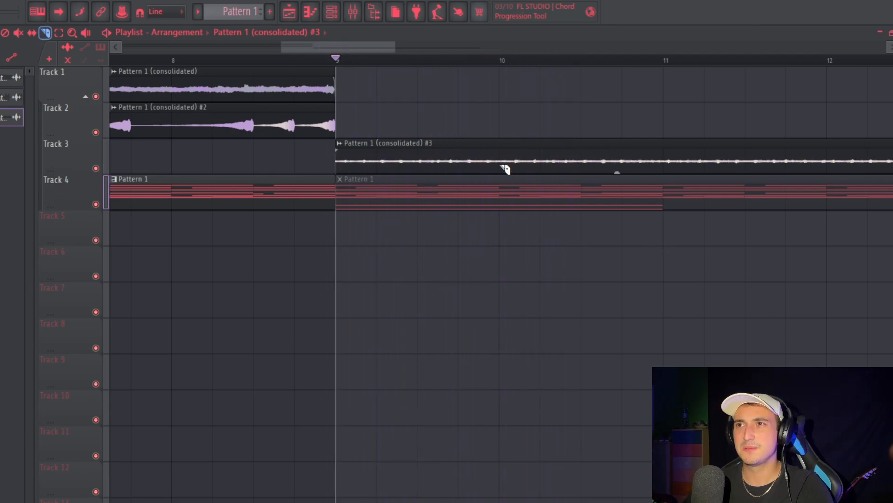
right_click(567, 164)
key("space")
left_click(475, 160, "ctrl")
key("ctrl+b")
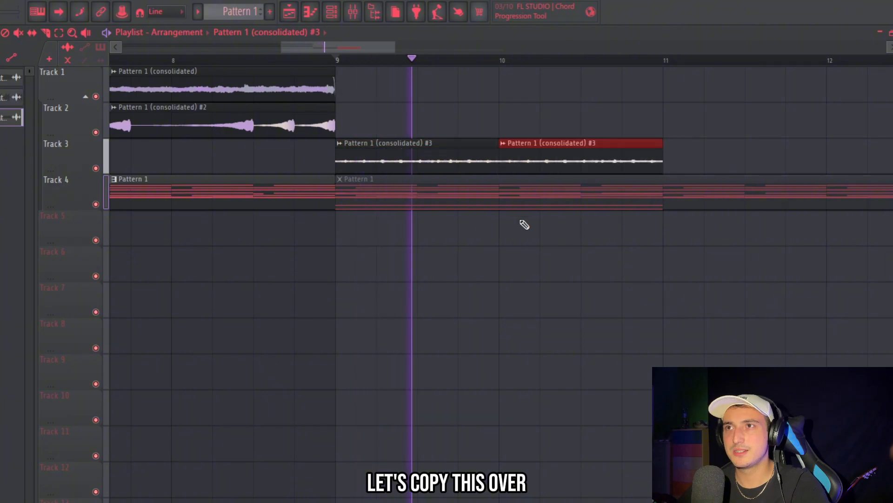
- Duplicate the one-bar pieces on Track 3 until they fill eight bars and line them up from bar 1
scroll(523, 226, "down", 4)
key("ctrl+b")
scroll(530, 227, "down", 1)
key("ctrl+b")
key("ctrl+b")
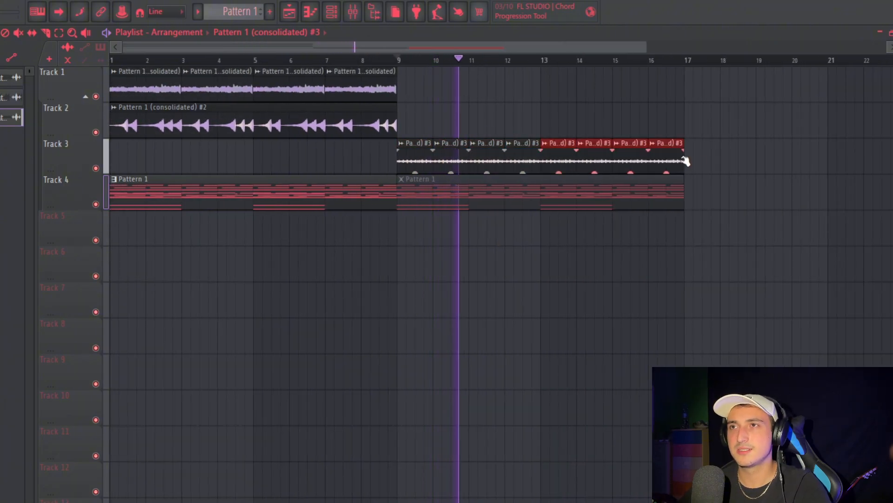
double_click(418, 162)
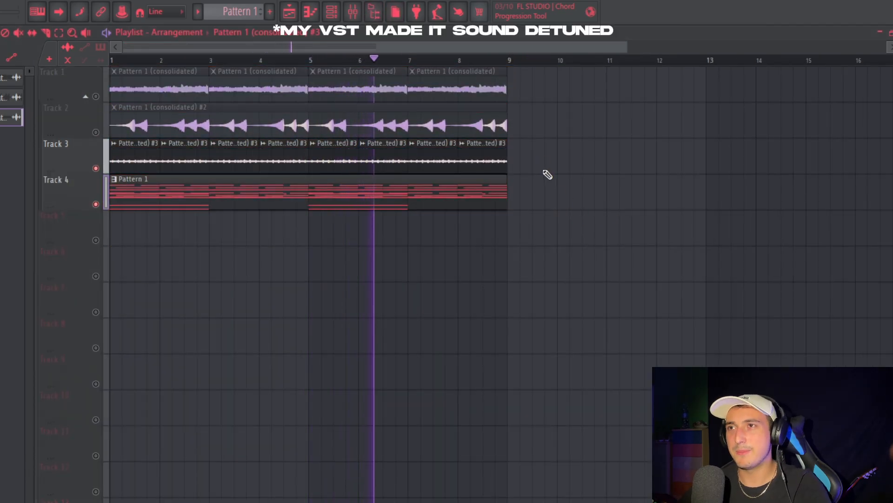
key("ctrl+a")
mouse_move(684, 255)
left_mouse_down()
mouse_move(608, 188)
mouse_move(144, 90)
left_mouse_up()
left_click_drag(613, 281, 374, 180)
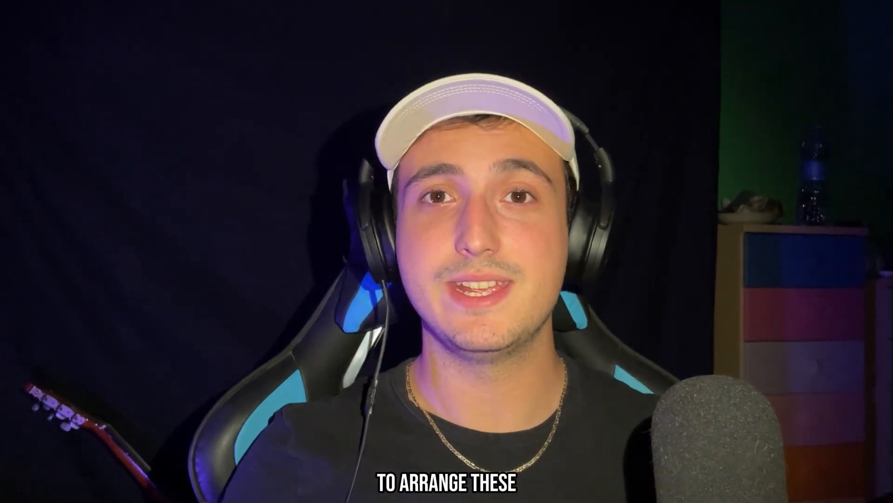
- Split Pattern 1 by channel into separate patterns
right_click(162, 112)
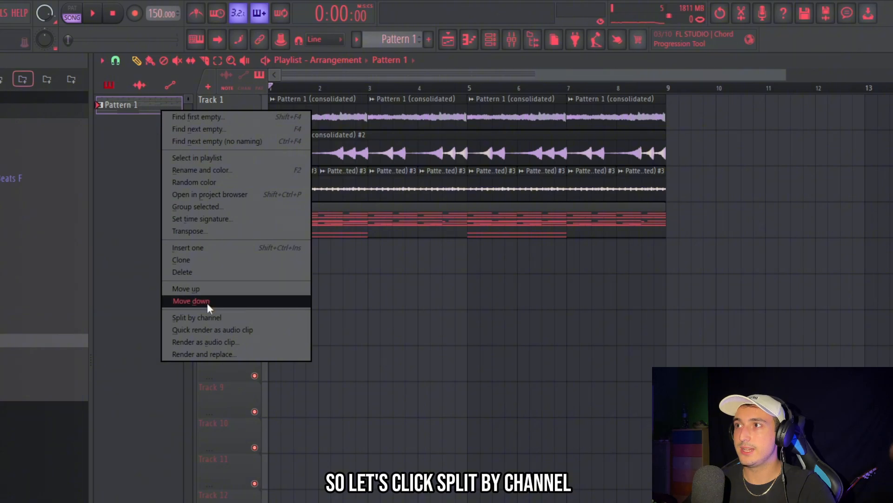
left_click(201, 316)
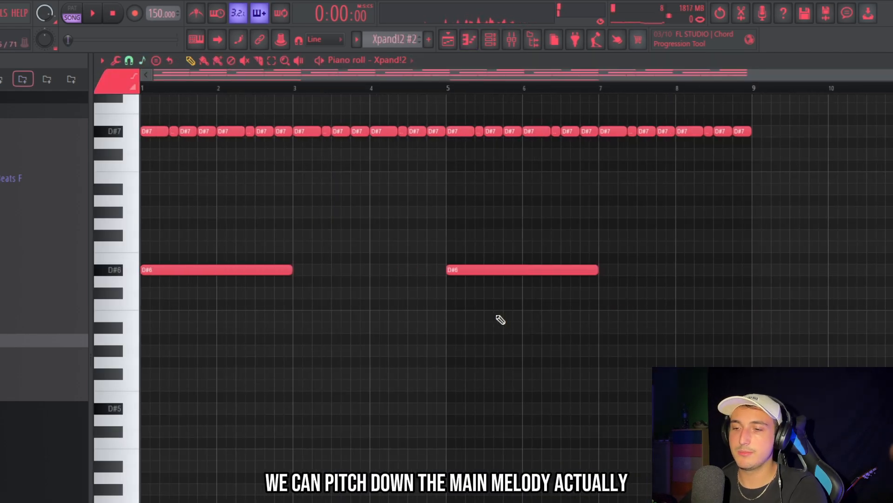
- Transpose the Xpand!2 #2 melody down one octave and play it from the playlist
key("ctrl+Down")
key("space")
left_click(453, 41)
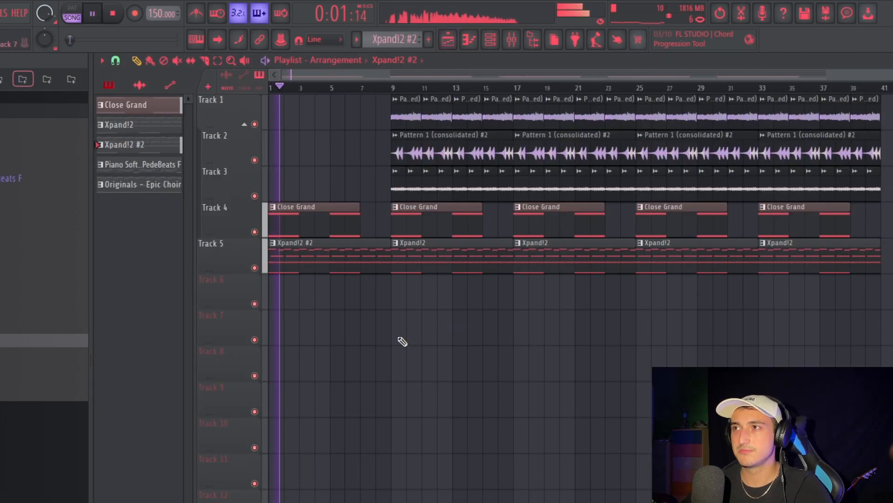
- Place a reversed Pattern 1 (consolidated) #2 clip at bar 1 on Track 2 and trim its start to bar 5
scroll(402, 332, "up", 3)
scroll(420, 304, "down", 1)
mouse_move(423, 148)
left_mouse_down()
mouse_move(446, 161)
mouse_move(279, 151)
left_mouse_up()
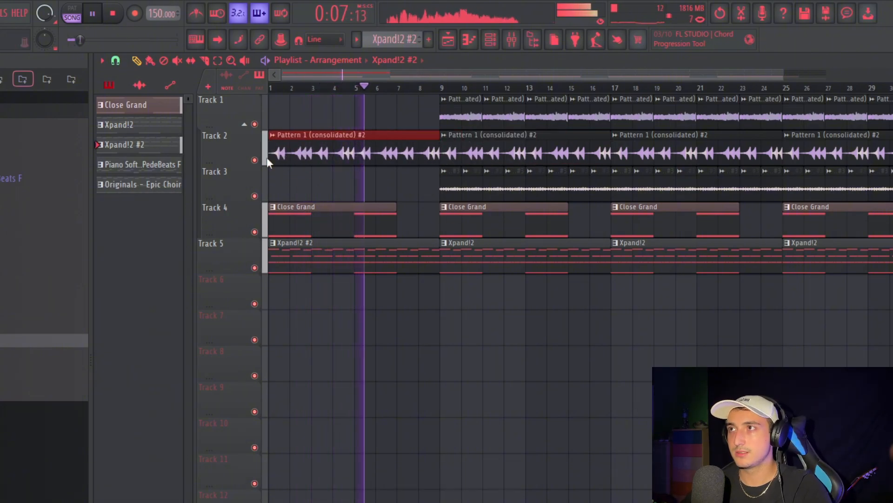
left_click_drag(267, 158, 353, 161)
scroll(464, 246, "up", 5)
scroll(447, 242, "down", 4)
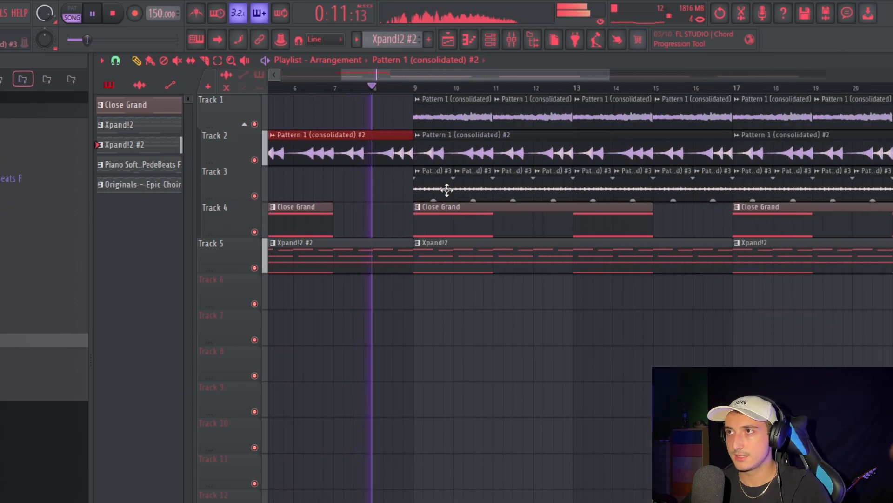
- Delete the reversed clip on Track 2 and the one-bar pieces on Track 3 between bars 9 and 17
right_click(428, 158)
right_click(435, 182)
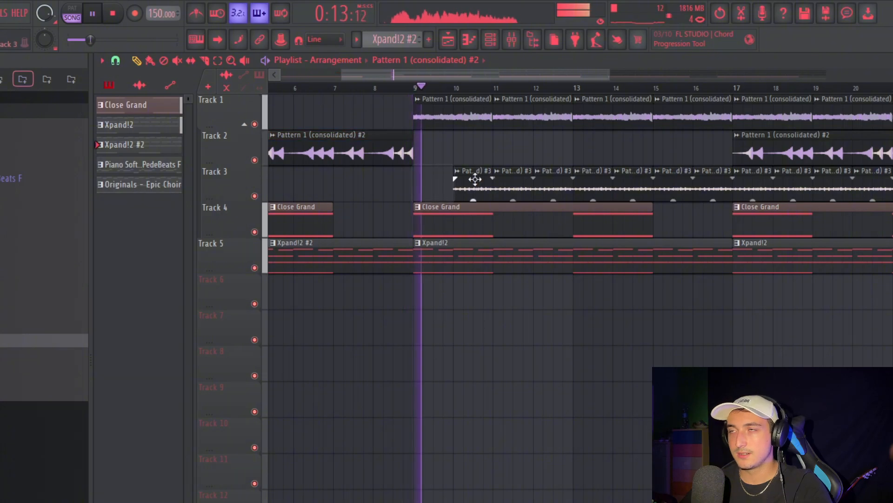
right_click(450, 189)
scroll(550, 292, "down", 2)
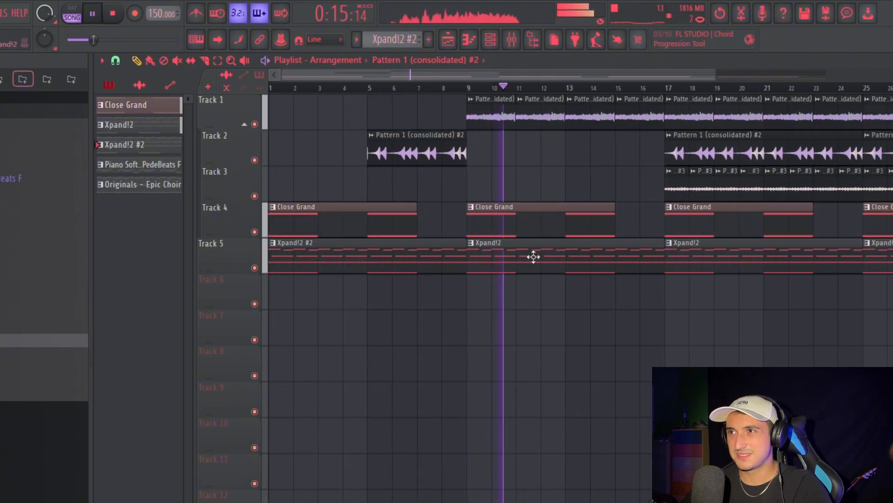
scroll(618, 330, "down", 2)
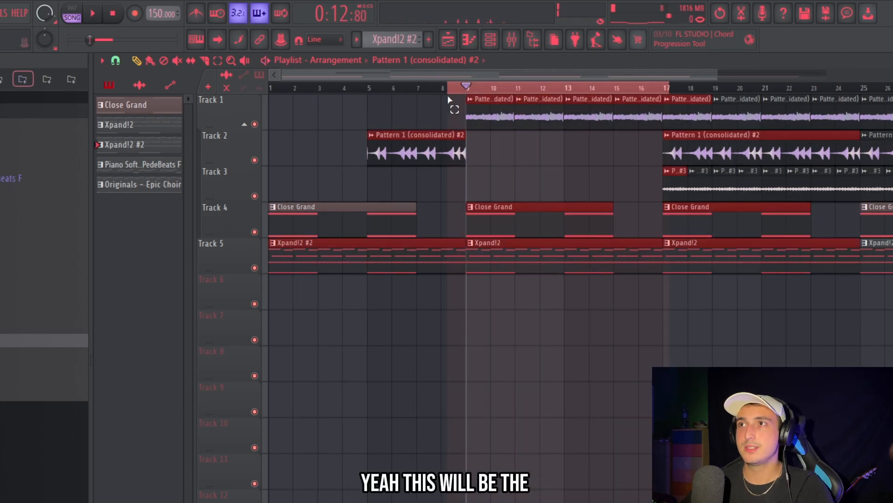
- Delete the Track 3 pieces between bars 17 and 25 and the Track 2 clip that starts at bar 25
left_click(669, 90, "ctrl")
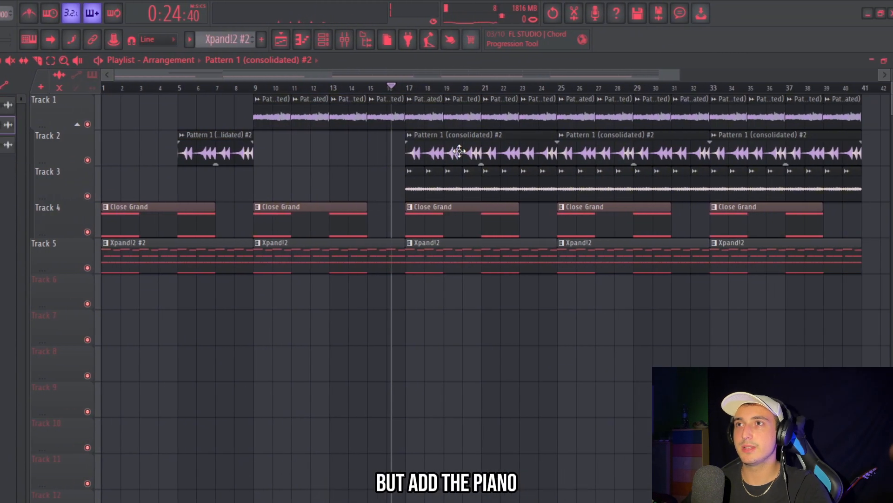
double_click(612, 150)
left_click_drag(535, 180, 619, 188)
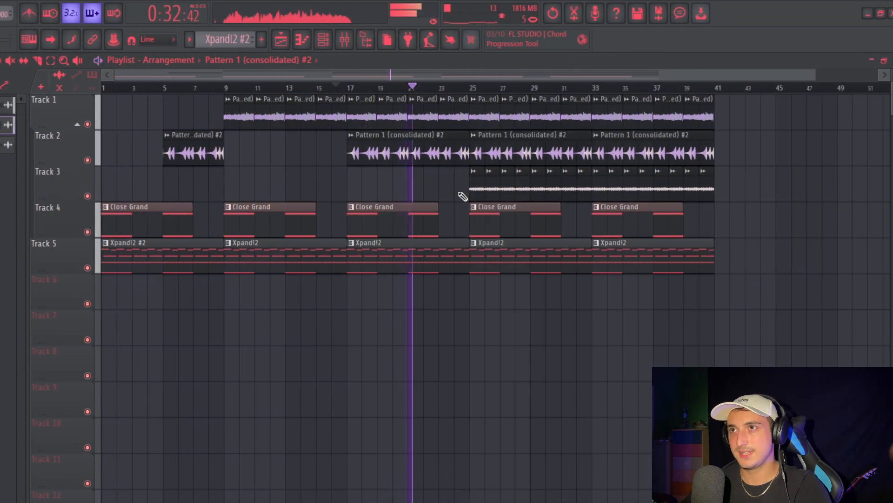
scroll(460, 193, "up", 5)
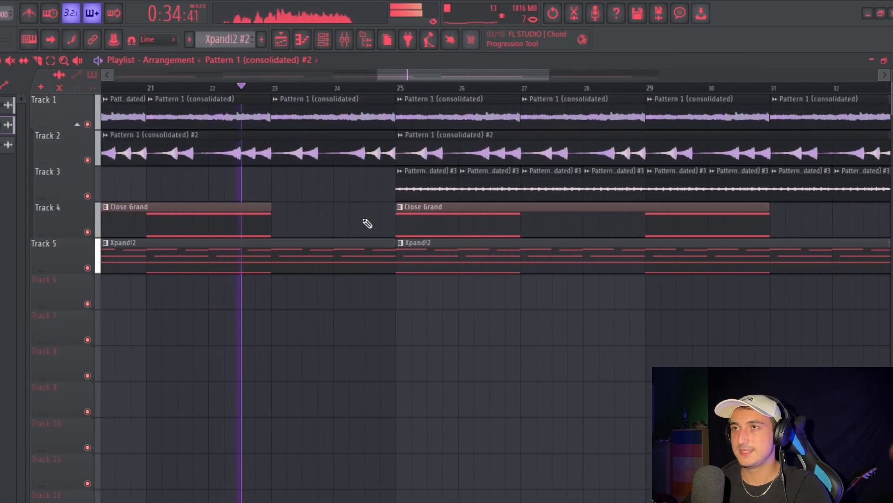
right_click(445, 150)
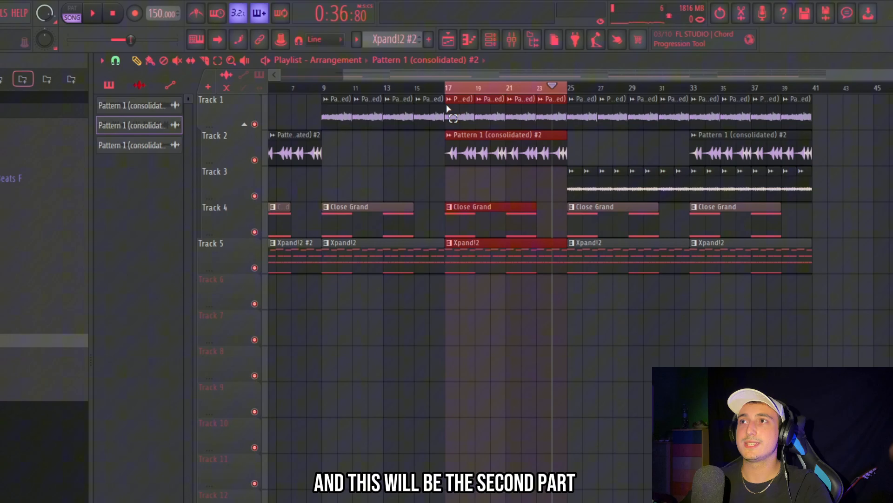
- Clear the bar 17 to 25 time selection and play the arrangement from about bar 23
left_click(478, 88, "ctrl")
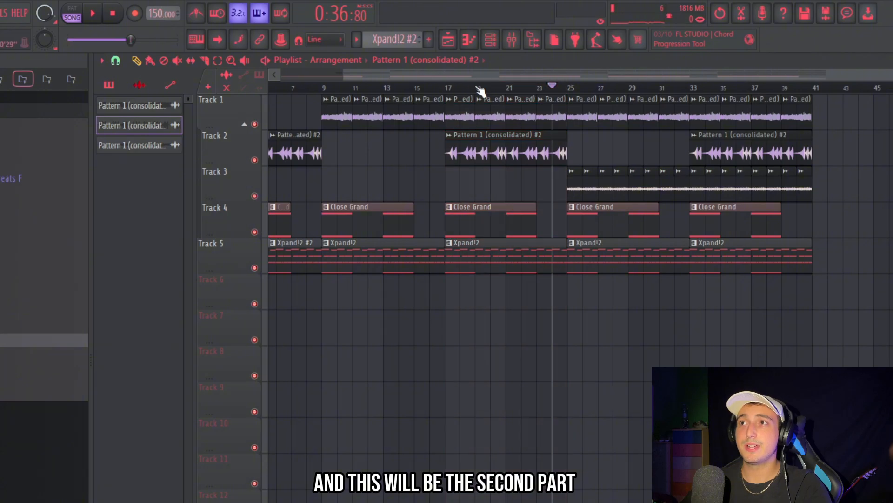
left_click(569, 89)
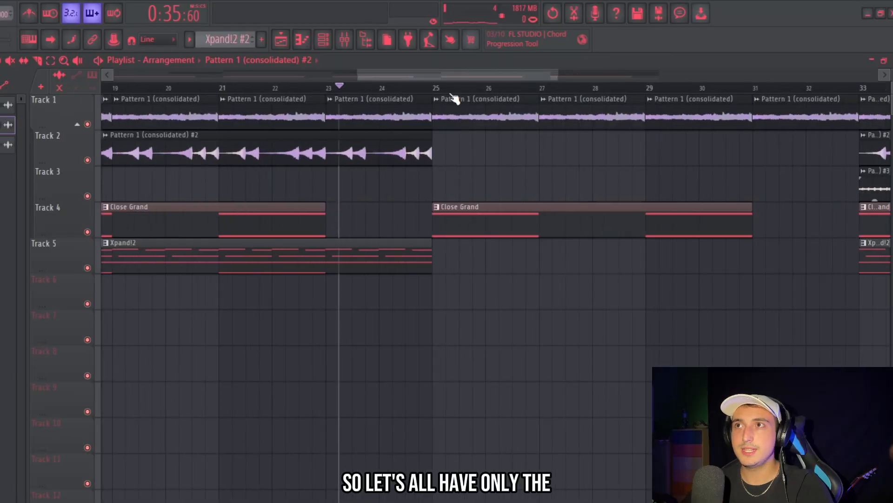
left_click(330, 89)
key("space")
scroll(484, 325, "down", 5)
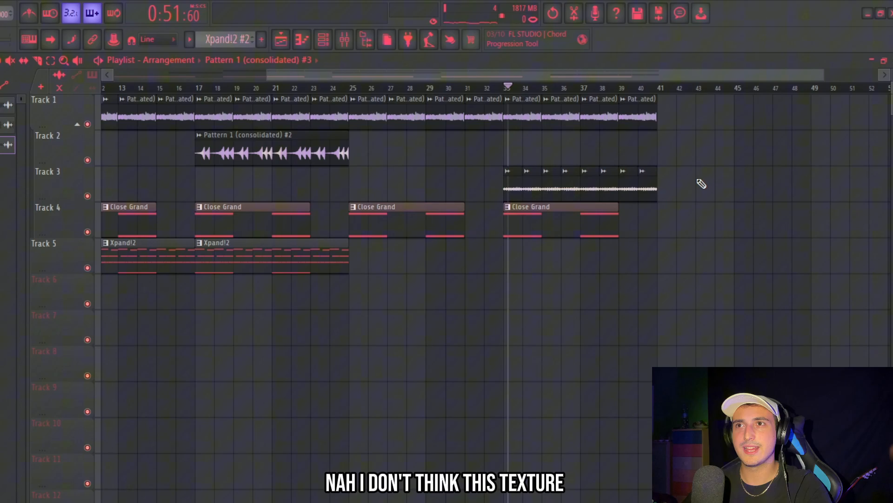
- Delete the remaining Track 3 texture pieces between bars 33 and 41
left_click_drag(657, 181, 507, 184)
scroll(598, 271, "down", 2)
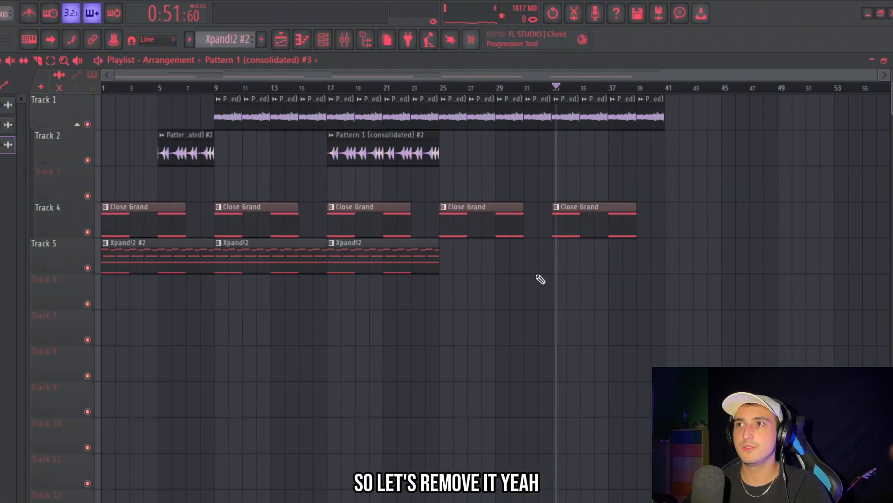
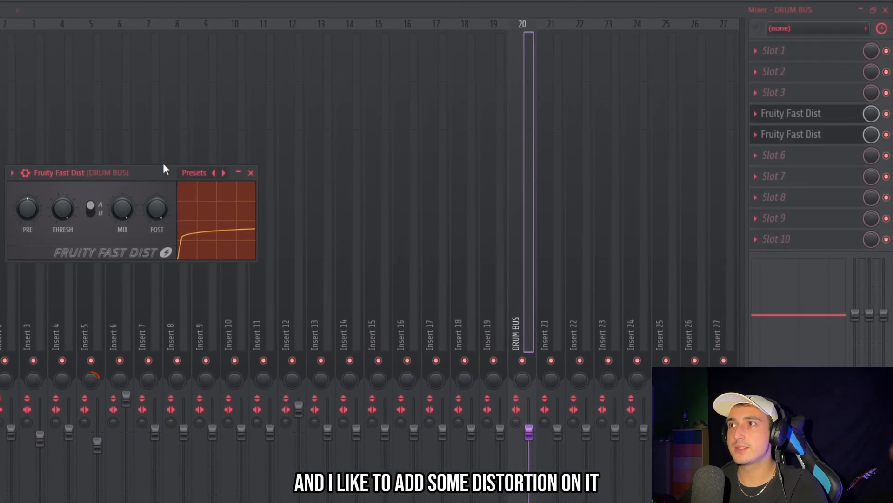
- Lower the mix level of the second Fruity Fast Dist on the DRUM BUS insert during playback
left_click_drag(163, 163, 749, 154)
key("space")
left_click_drag(871, 135, 871, 158)
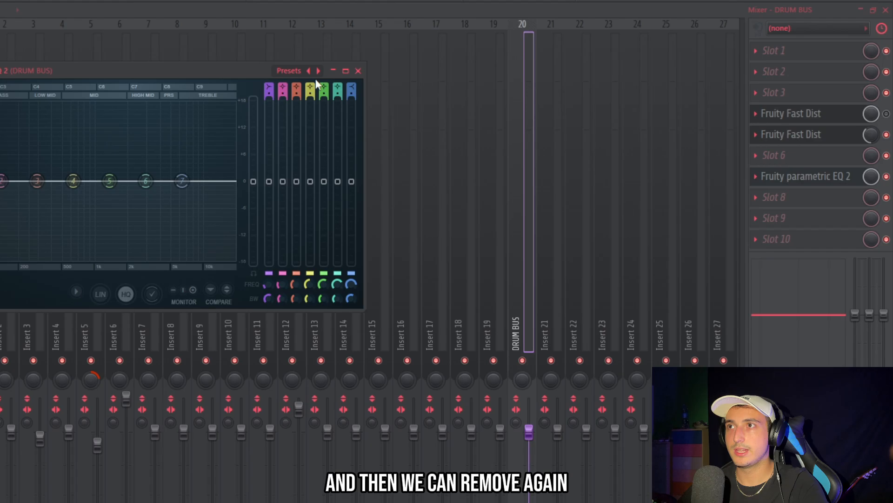
- Load the 20Hz + 18kHz cut preset in the DRUM BUS Parametric EQ 2 and set its low cut between 100 and 200 Hz
left_click(316, 70)
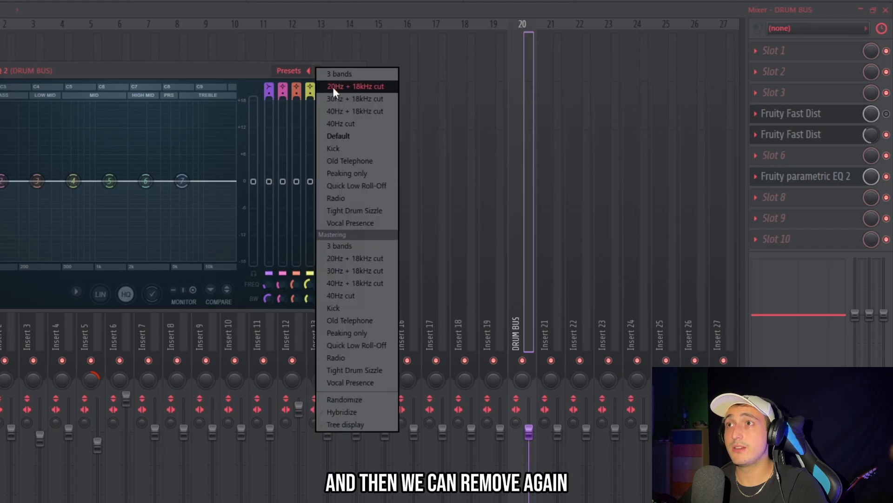
left_click(336, 85)
left_click_drag(19, 71, 194, 108)
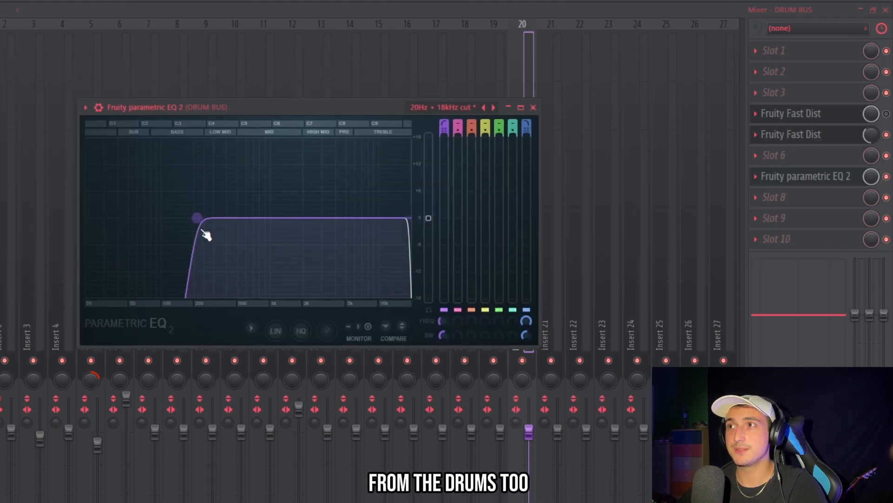
left_click_drag(198, 218, 181, 218)
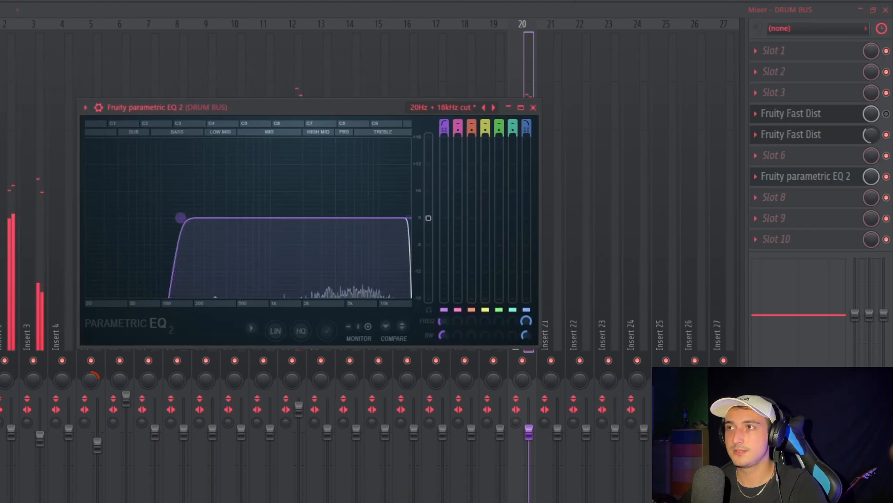
- Duplicate the clap hit of the third bar five times so the C5 claps fill eight bars, and clear the selection
left_click(304, 1)
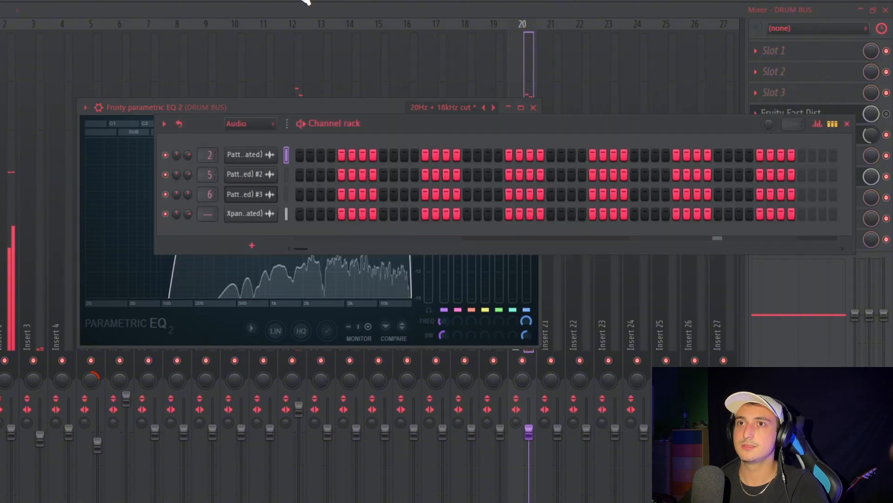
left_click(215, 39)
key("F6")
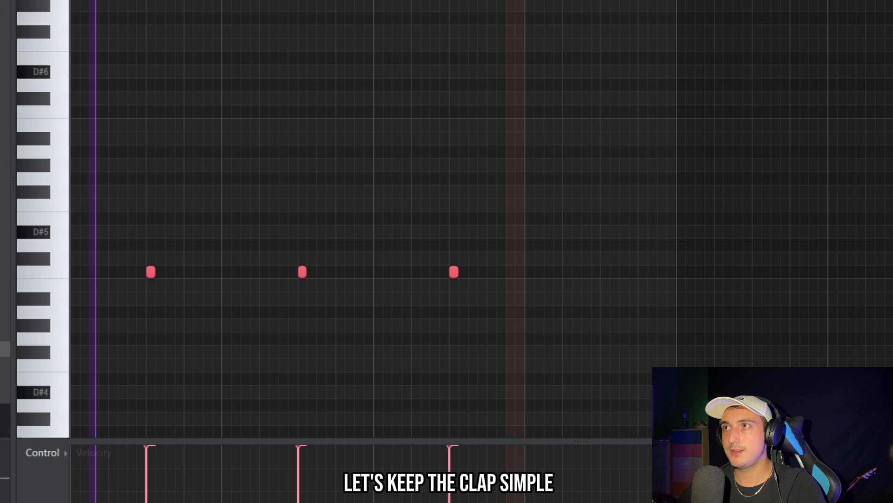
left_click_drag(506, 0, 374, 0)
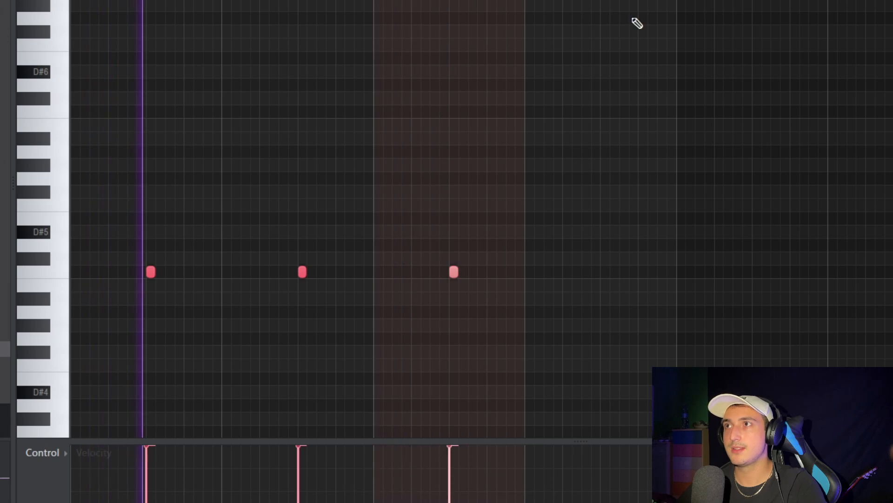
key("ctrl+b")
key("ctrl+b")
key("ctrl+b")
key("ctrl+b")
key("ctrl+b")
key("ctrl+d")
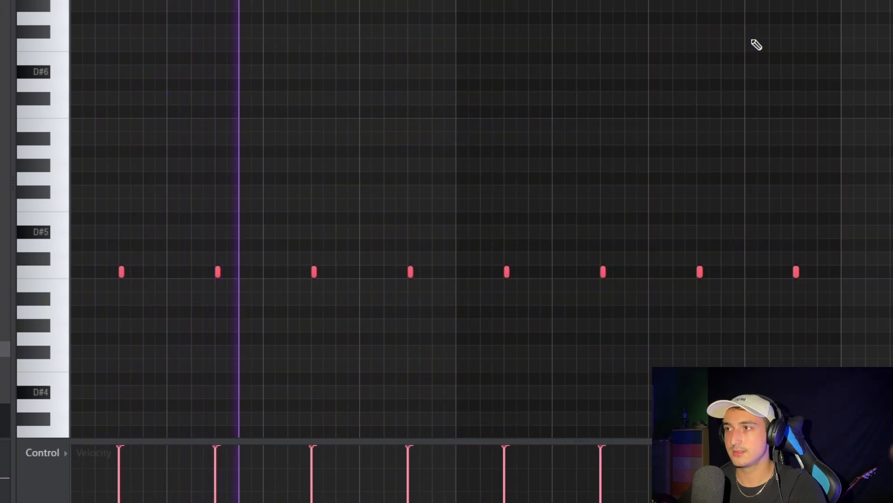
- Try the clap notes one semitone higher and bring them back to C5
key("shift+Up")
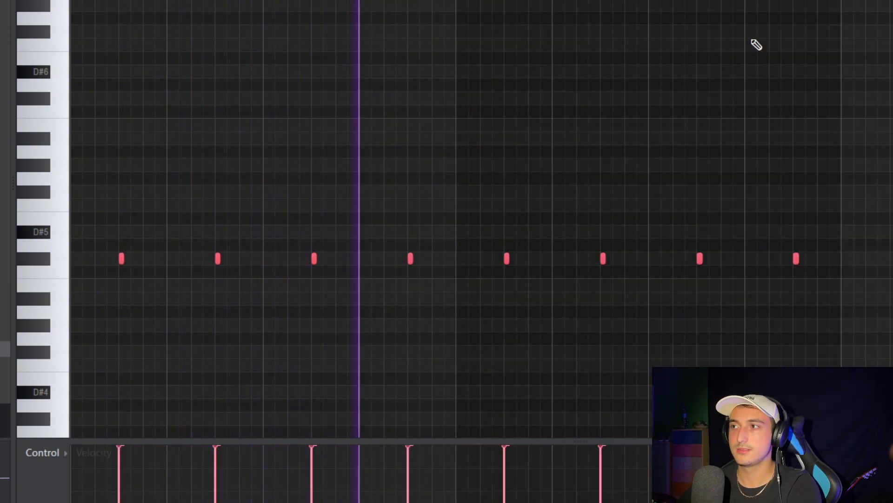
key("shift+Down")
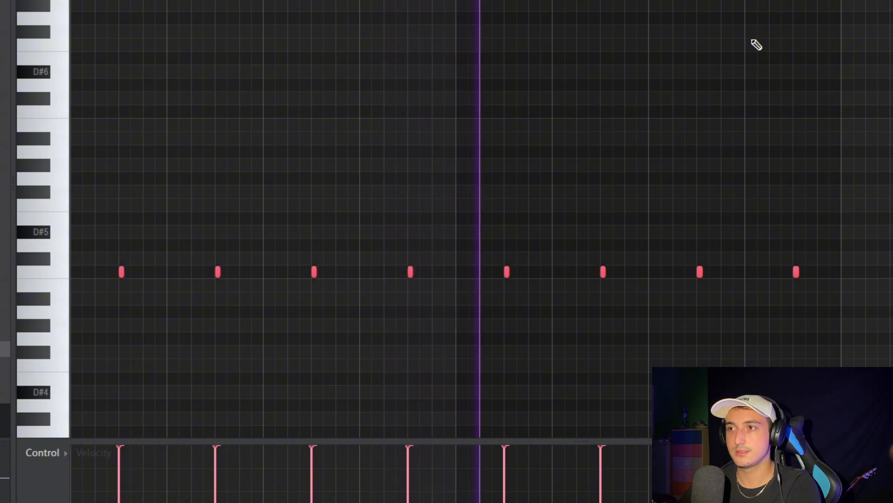
- Add an extra C5 clap hit early in the eighth bar as a variation at the end
scroll(758, 47, "up", 2)
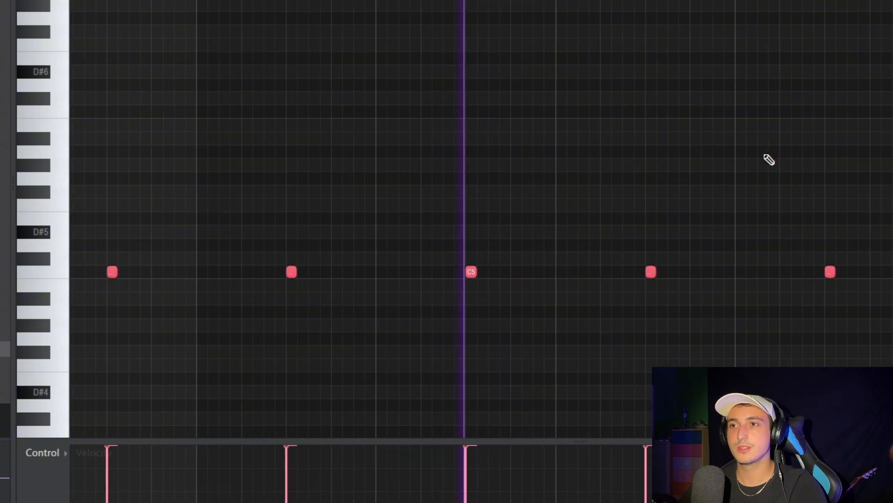
left_click(764, 271)
scroll(820, 293, "up", 2)
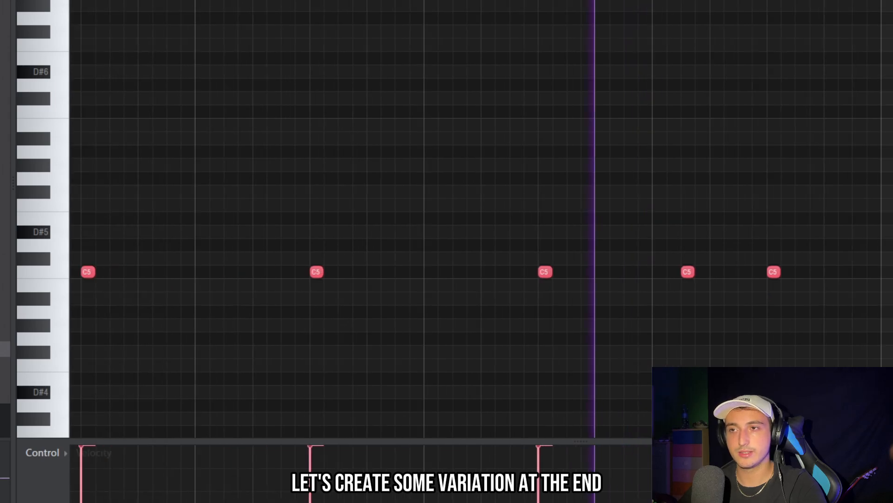
- Audition the clap notes at C#5, C5 and A#4 against playback and return them to C5
scroll(447, 219, "down", 3)
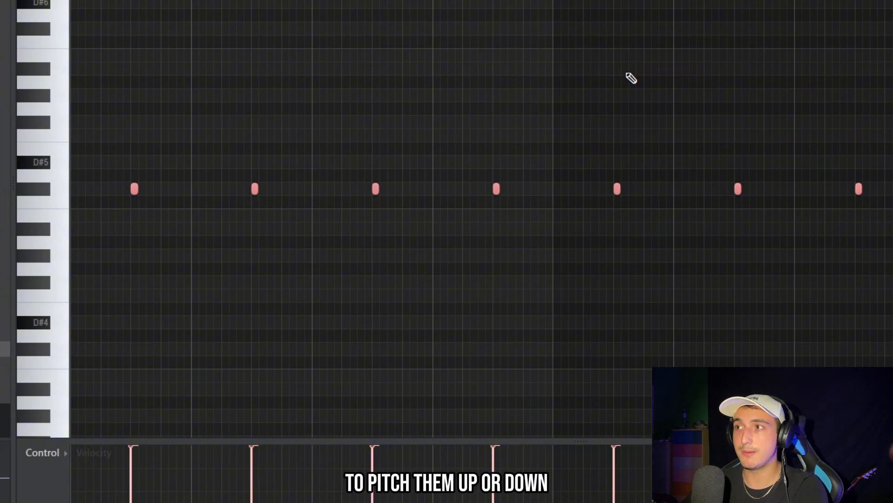
key("shift+Up")
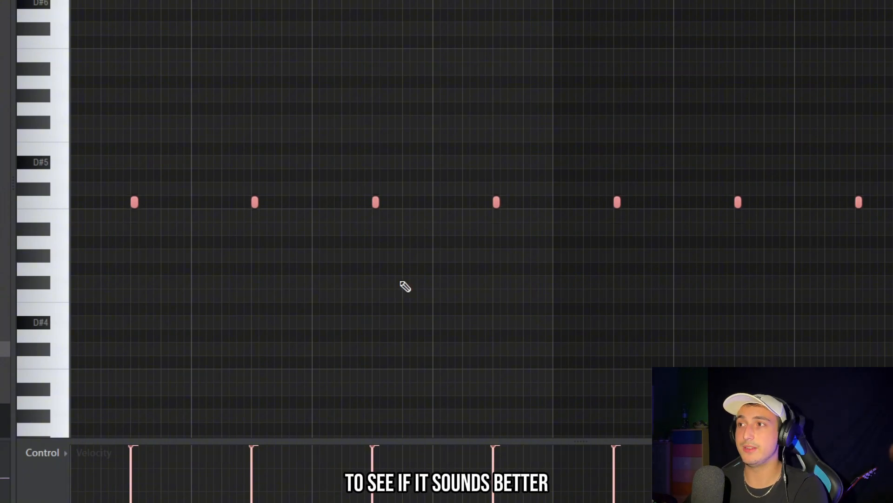
key("space")
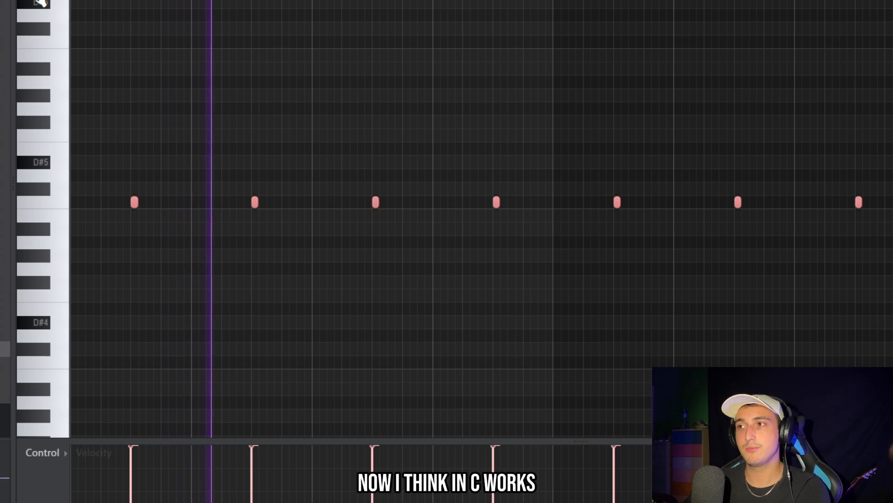
key("shift+Down")
key("shift+Down")
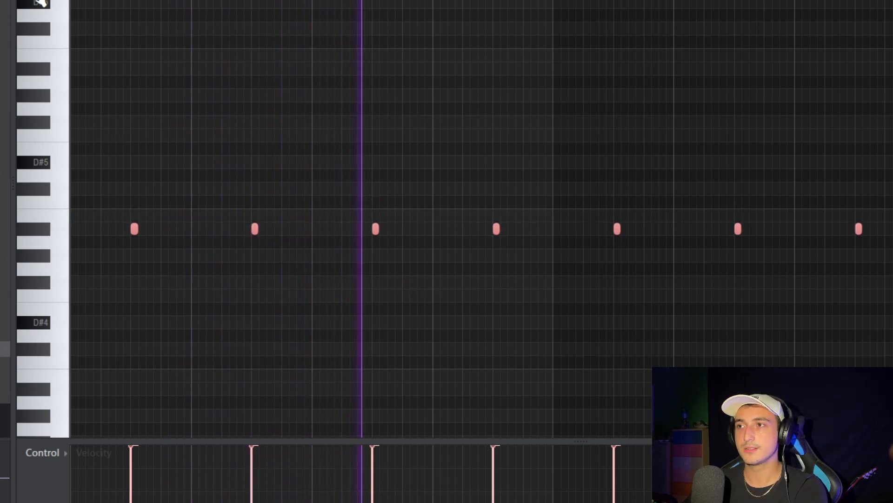
key("shift+Up")
key("shift+Up")
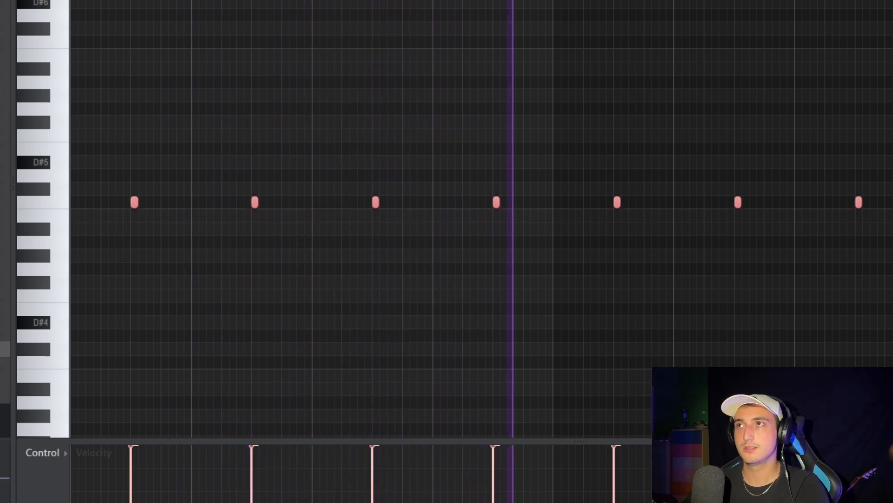
- Load the Go to 4 sample from the Nebula drum kit's Hi Hats folder as a new channel in the channel rack
key("F6")
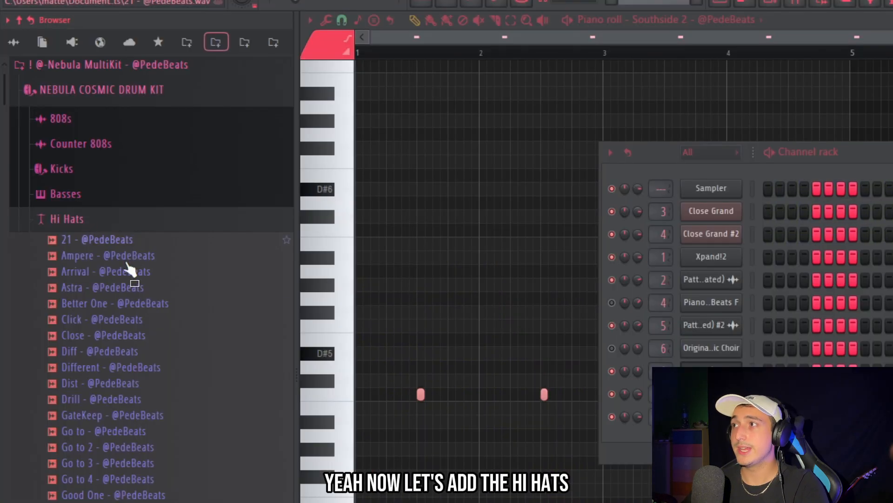
scroll(149, 303, "down", 10)
scroll(80, 230, "up", 6)
left_click_drag(137, 287, 661, 461)
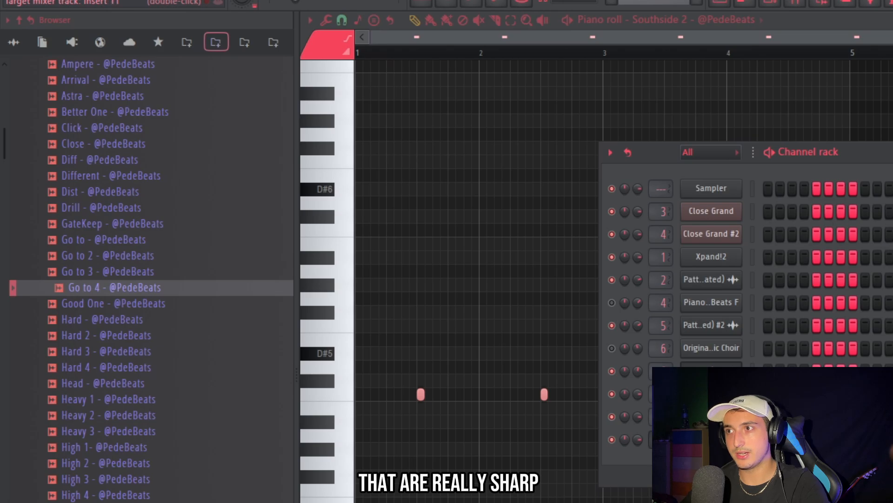
- Fill the Go to 4 hi-hat channel with a note every two steps and play the pattern
right_click(719, 436)
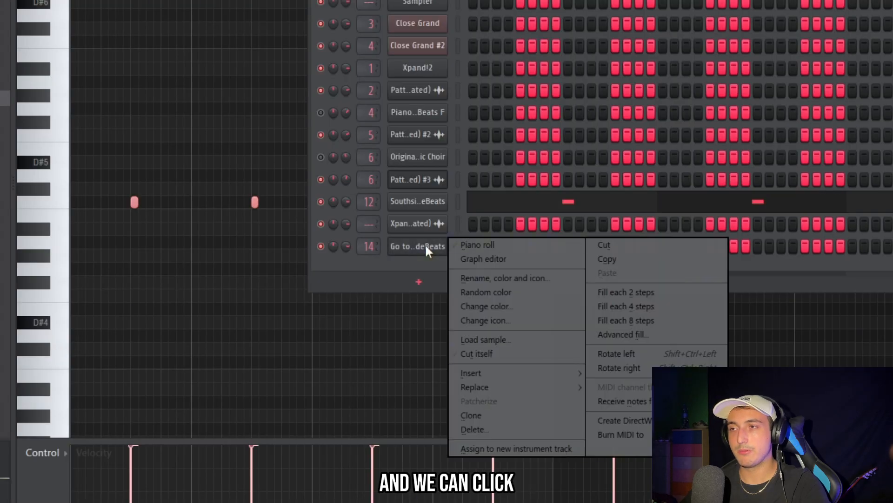
left_click(605, 289)
key("space")
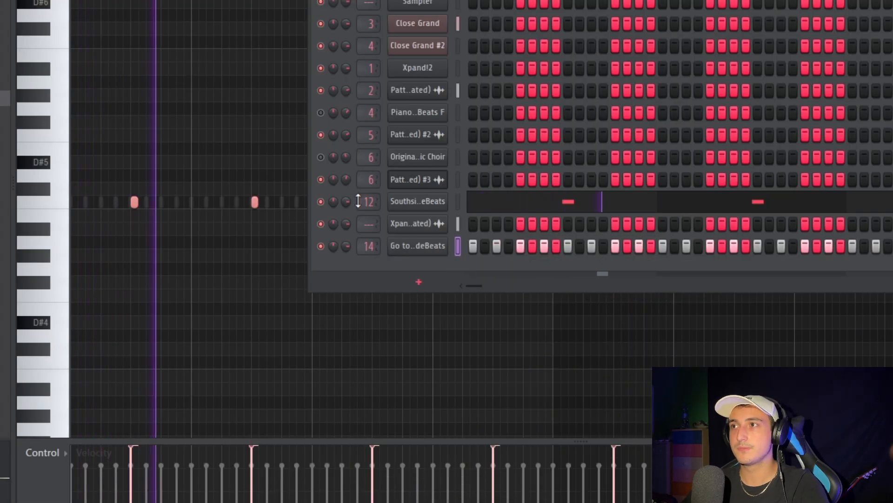
key("F9")
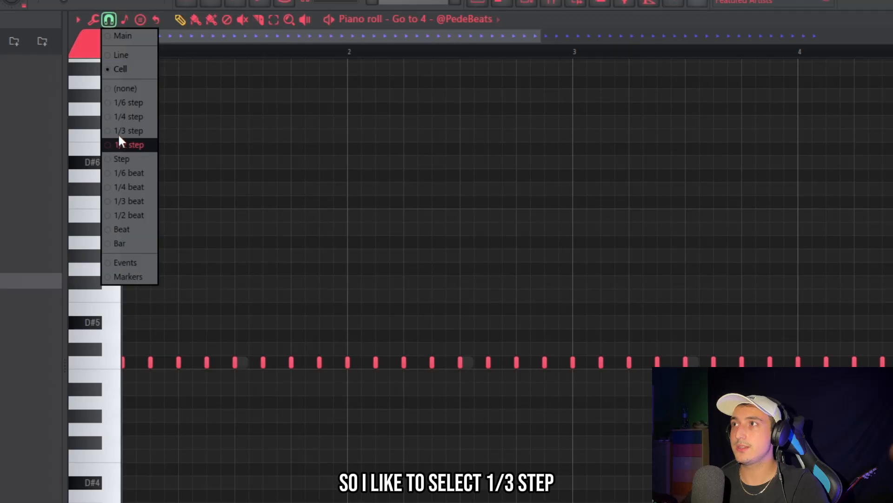
- Set the hi-hat piano roll snap to 1/3 step and play through the C5 hi-hat pattern with its rolls
left_click(131, 132)
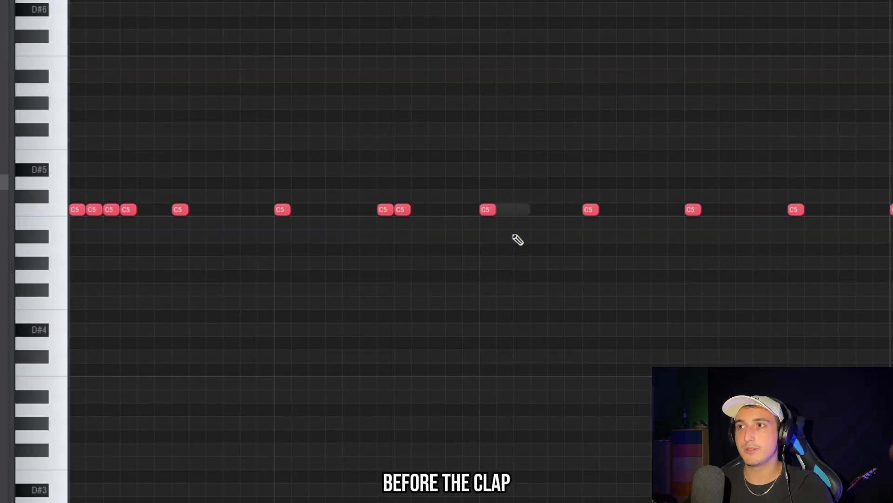
key("space")
scroll(767, 300, "right", 3)
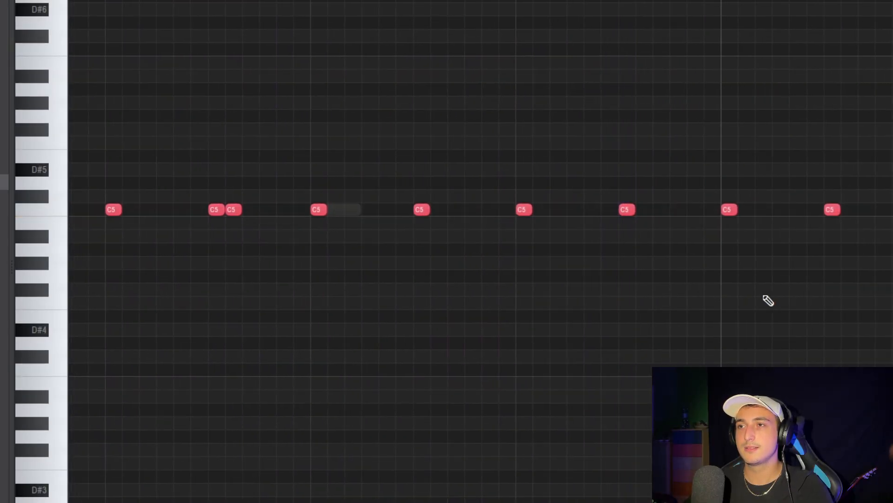
key("space")
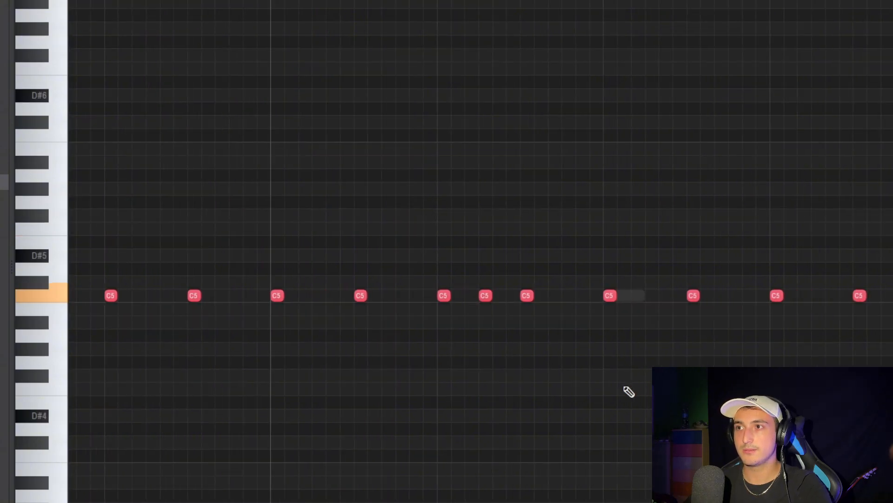
scroll(651, 384, "down", 3)
scroll(712, 363, "down", 1)
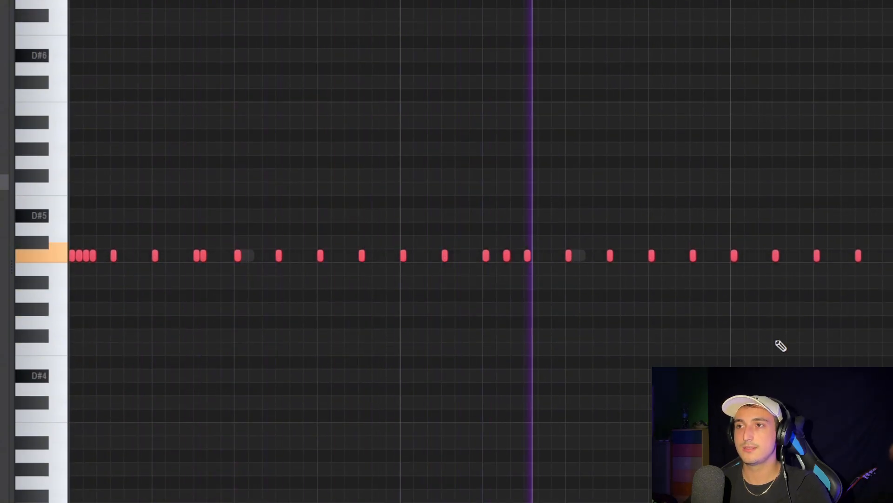
- Delete the hi-hat notes after the second roll's section, then duplicate the remaining C5 section directly after itself
scroll(675, 302, "up", 3)
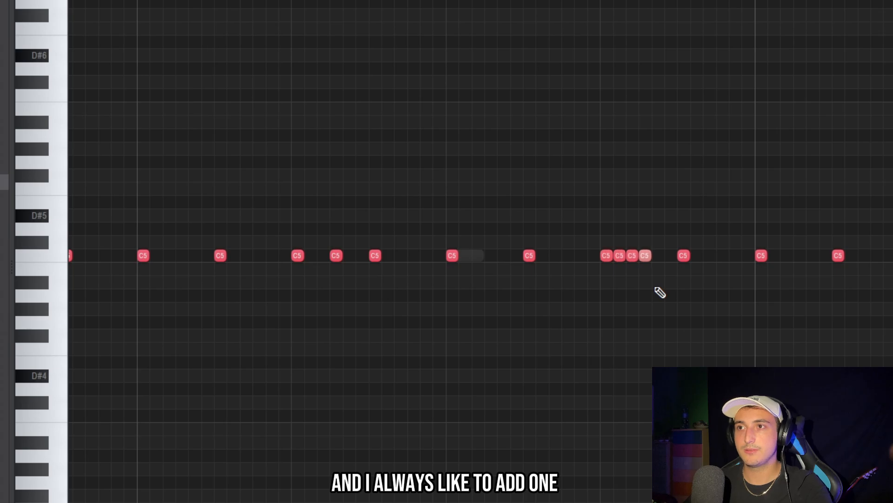
scroll(661, 293, "down", 6)
left_click_drag(891, 314, 453, 142)
key("Delete")
scroll(255, 167, "up", 3)
key("space")
left_click_drag(455, 2, 69, 2)
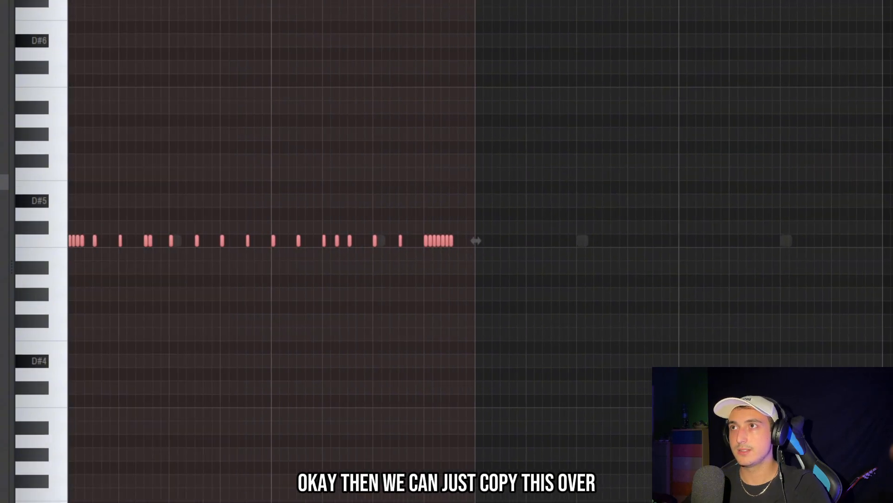
key("ctrl+b")
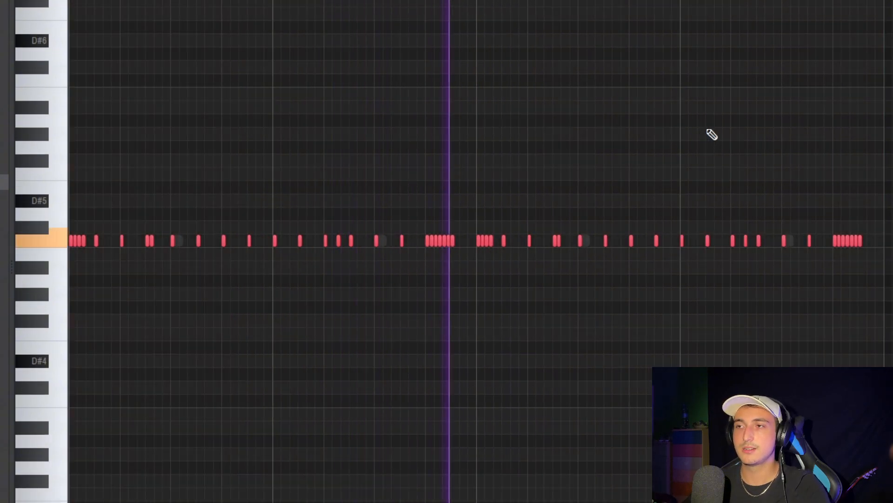
- Remove the extra roll notes at the start of the duplicated hi-hat section and play it back
scroll(517, 247, "up", 3)
key("space")
right_click(440, 241)
right_click(449, 242)
right_click(459, 242)
scroll(581, 319, "down", 3)
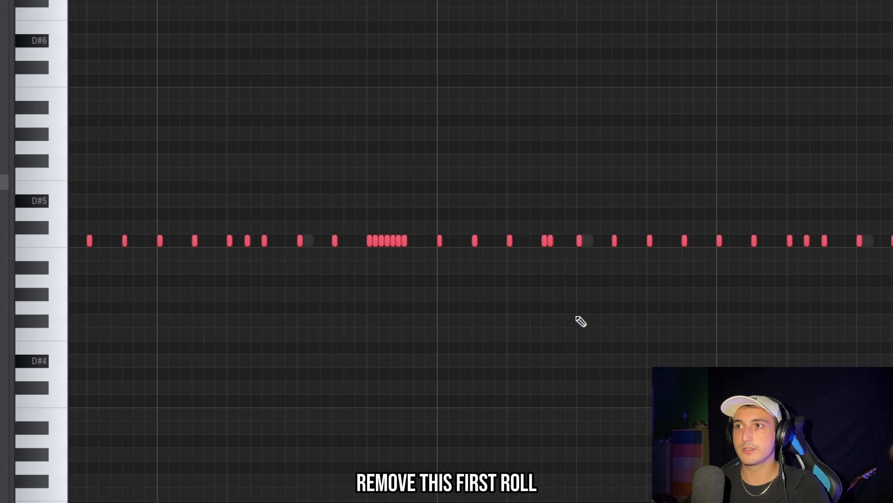
key("space")
scroll(649, 344, "up", 3)
scroll(734, 315, "down", 3)
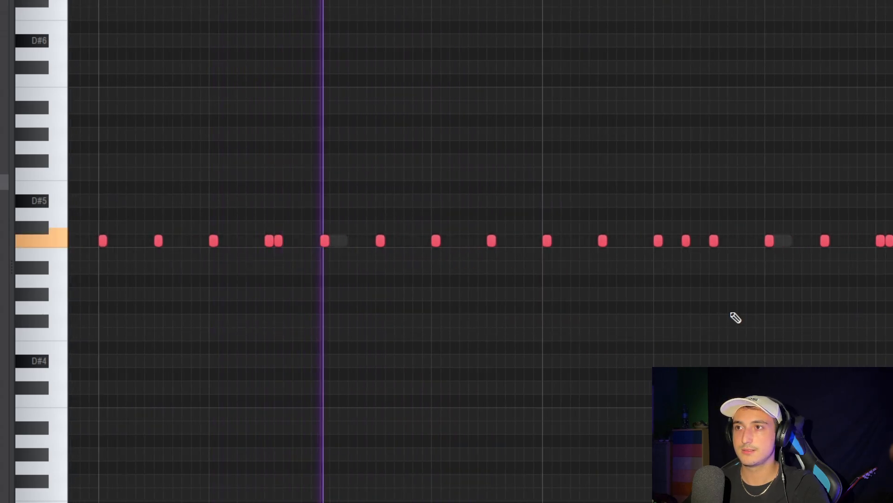
- Vary the end of the duplicated hi-hat section with lower notes at G#4, G#4 and F#4 under single C5 notes instead of the roll
scroll(793, 299, "up", 4)
left_click(676, 334)
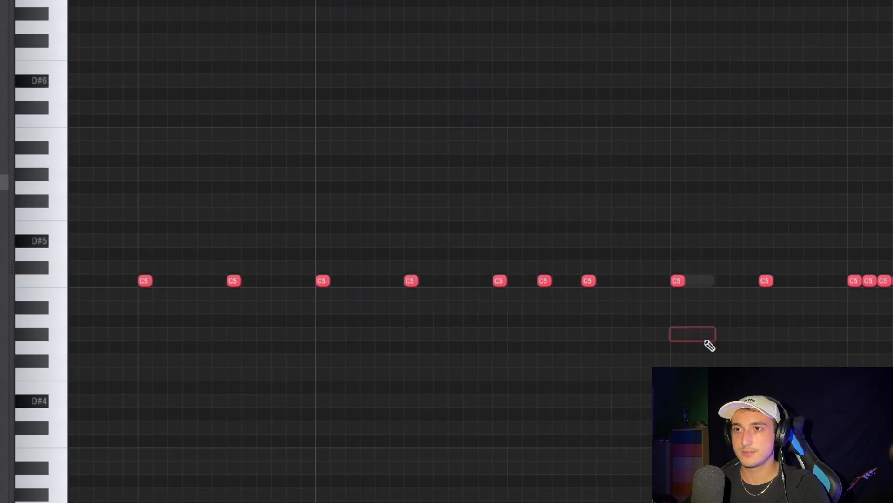
left_click_drag(764, 333, 625, 275)
scroll(756, 267, "down", 3)
scroll(274, 84, "down", 2)
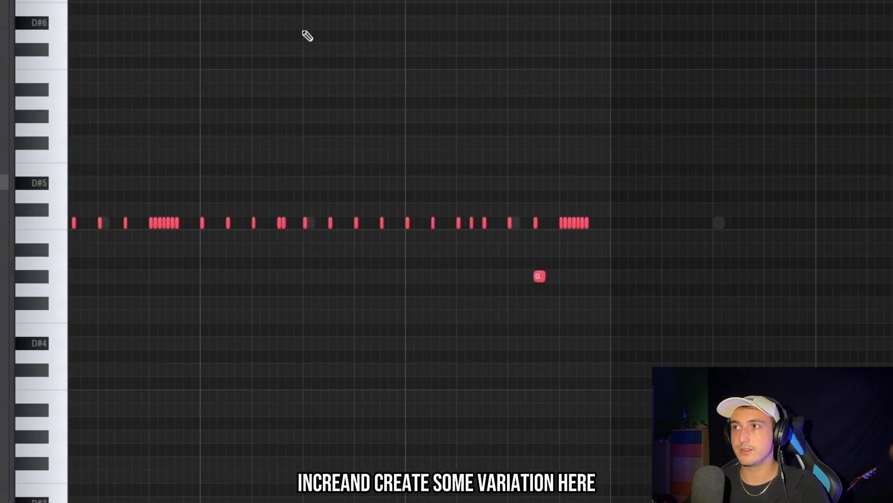
scroll(585, 242, "up", 3)
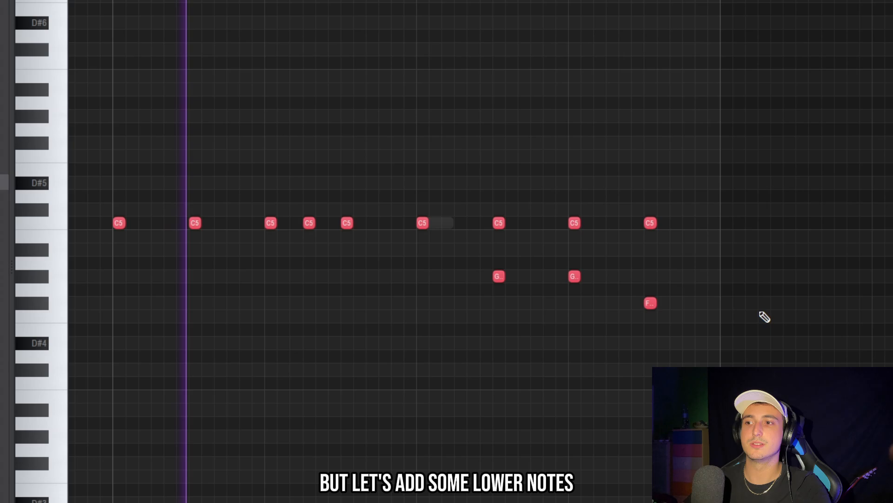
- Duplicate the full hi-hat section with its lower notes after itself and apply the randomizer's bipolar level variation
scroll(765, 316, "down", 3)
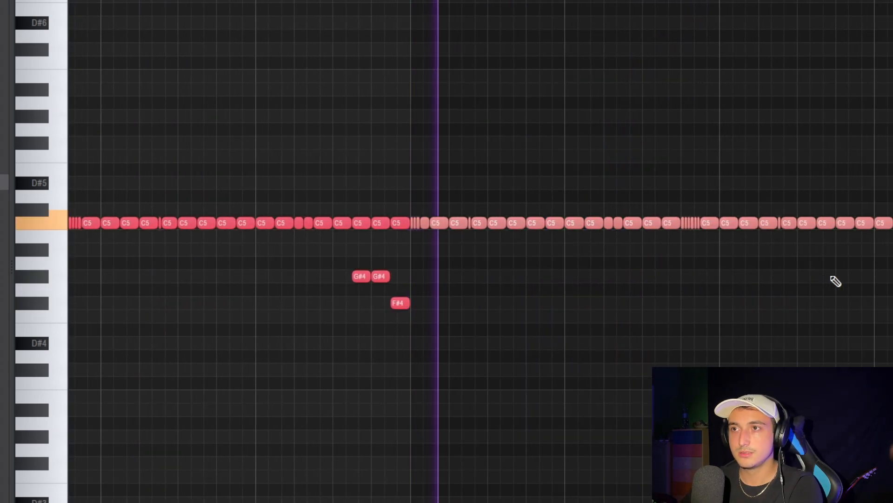
scroll(833, 282, "down", 2)
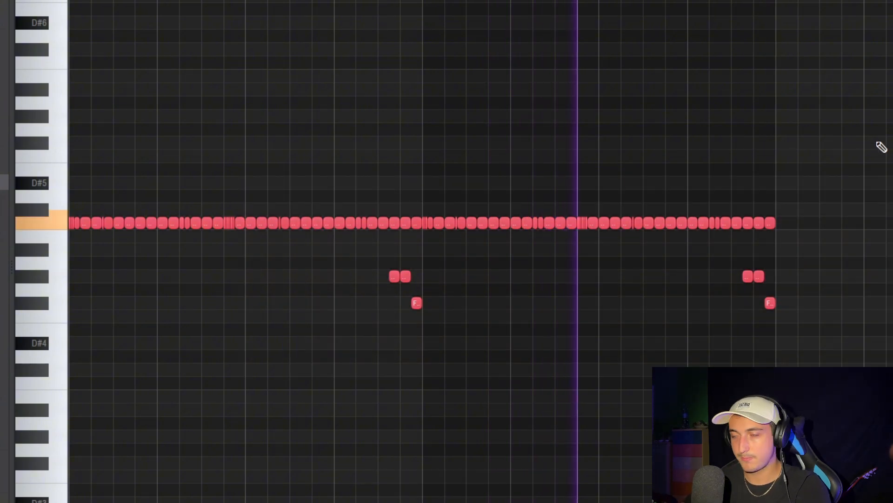
key("alt+r")
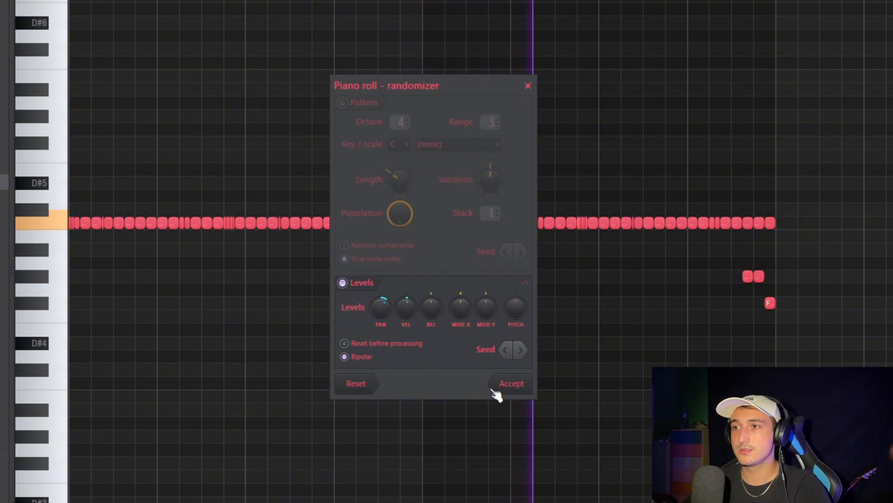
left_click(510, 387)
- Load the Snare sample from the drum kit as a new channel in the channel rack
key("F6")
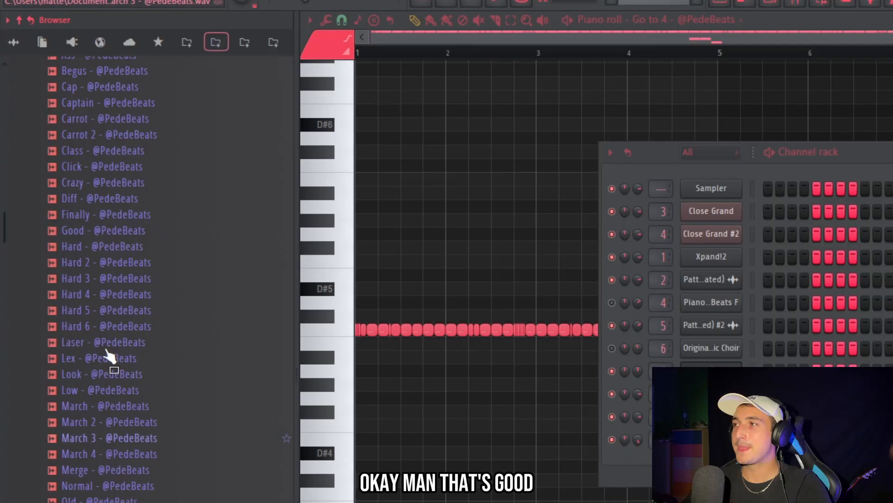
scroll(108, 356, "up", 1)
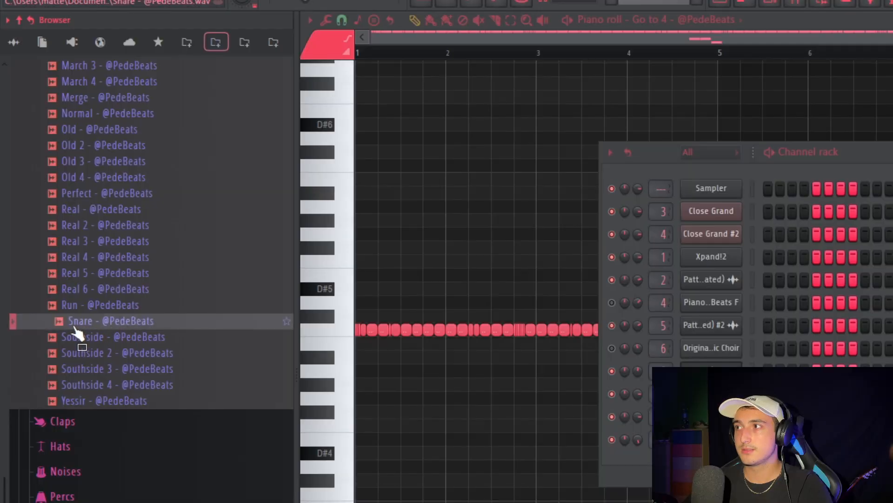
left_click_drag(80, 326, 683, 467)
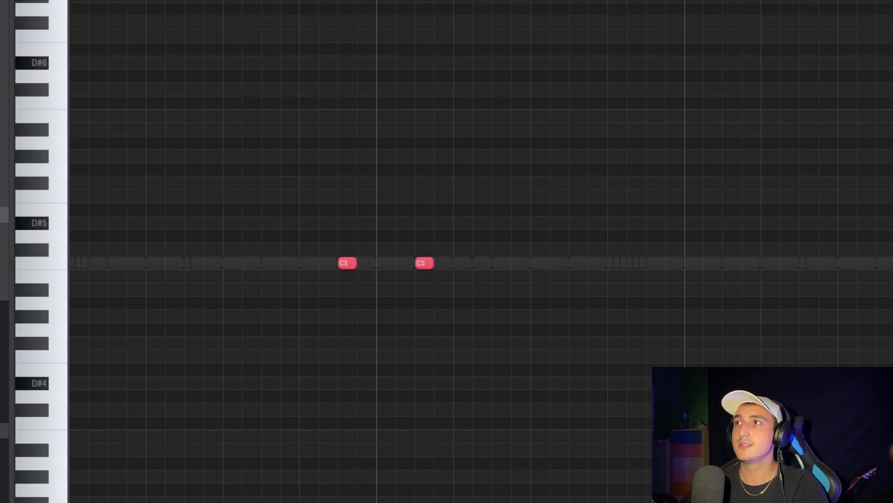
- Build the first snare section from C5 hits with a single E5 accent near its end, checking it against playback
key("space")
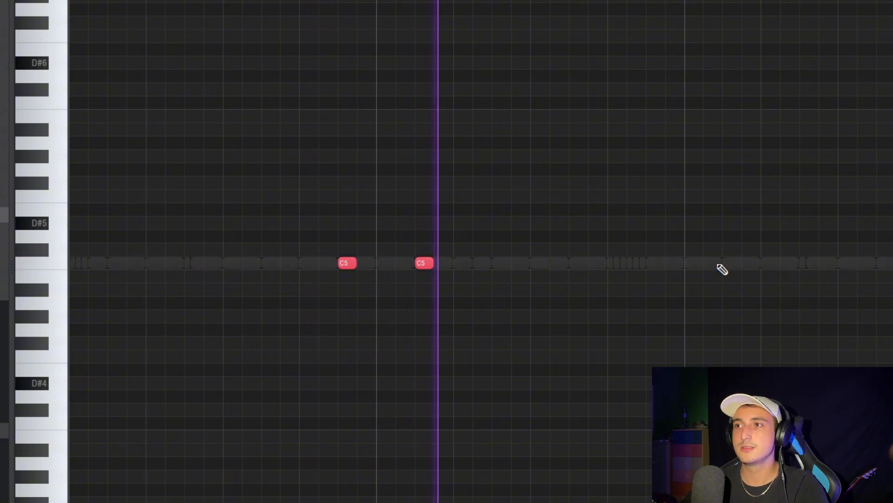
key("space")
key("space")
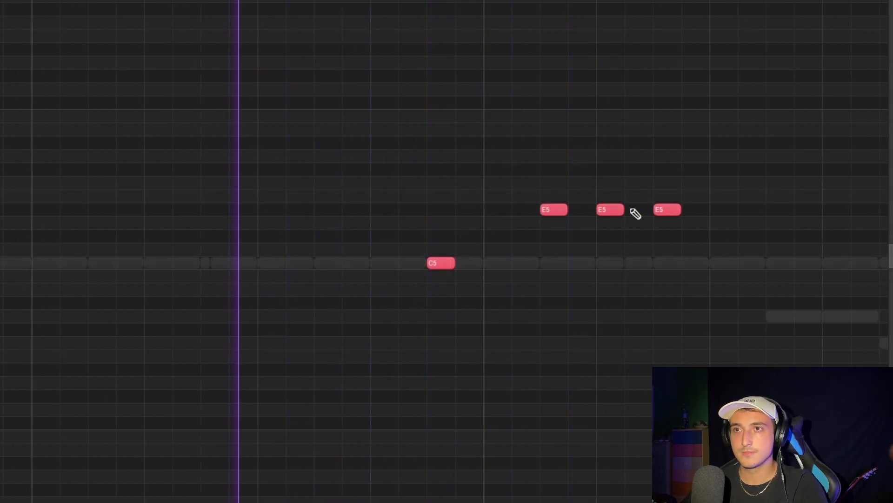
right_click(667, 207)
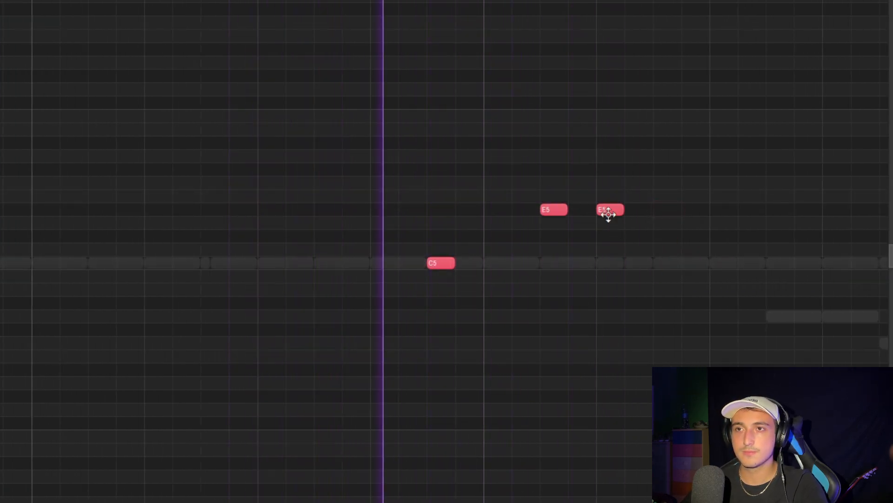
scroll(608, 270, "down", 4)
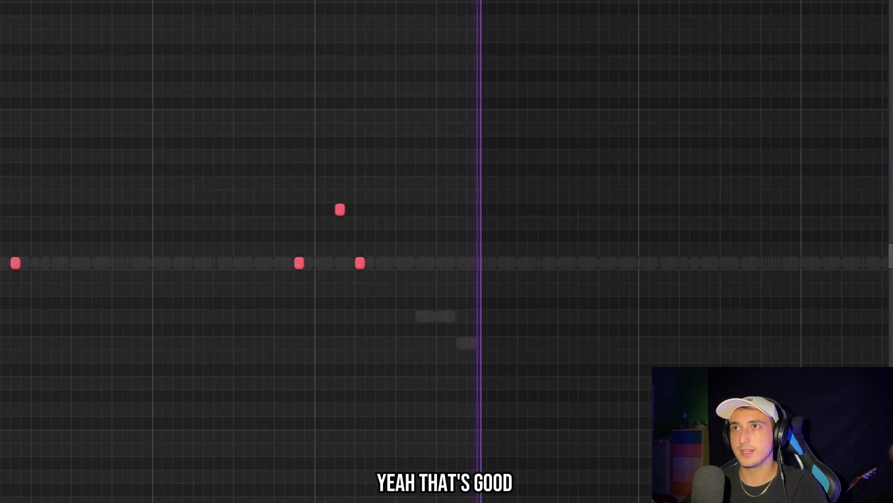
- Duplicate the snare section, then delete the copy's E5 accent and the C5 note before it
left_click_drag(5, 1, 387, 236)
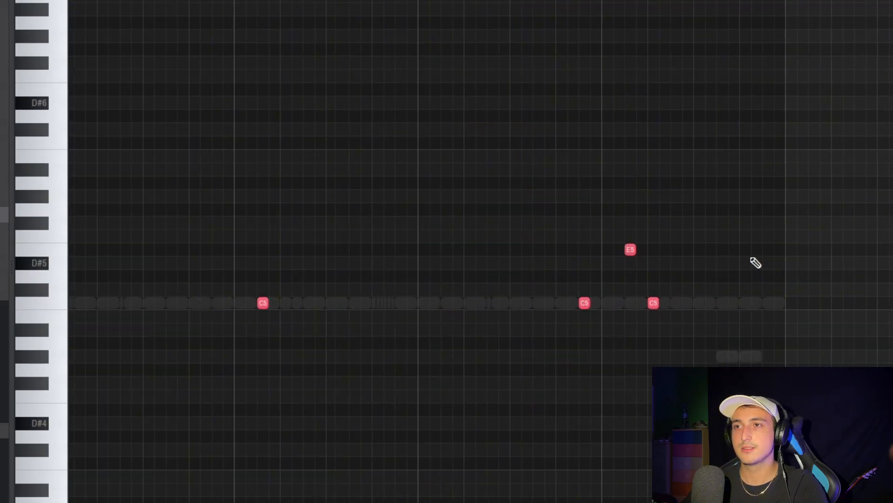
scroll(722, 264, "up", 2)
right_click(571, 250)
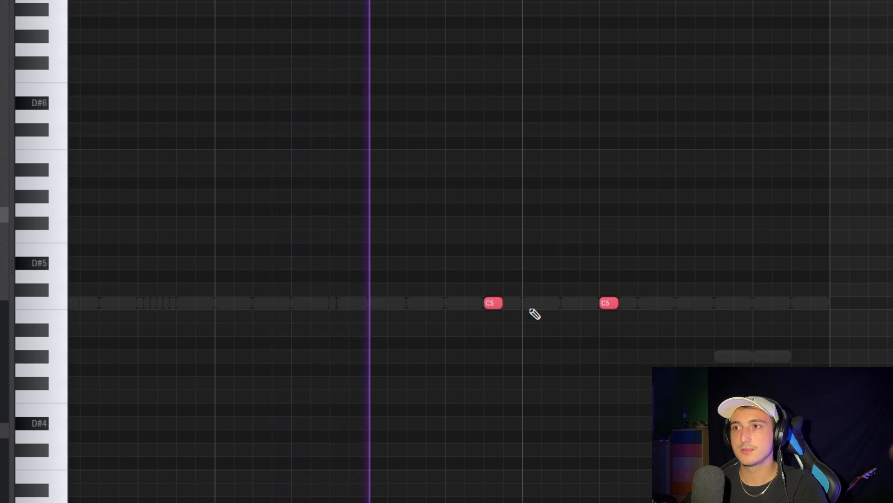
right_click(495, 305)
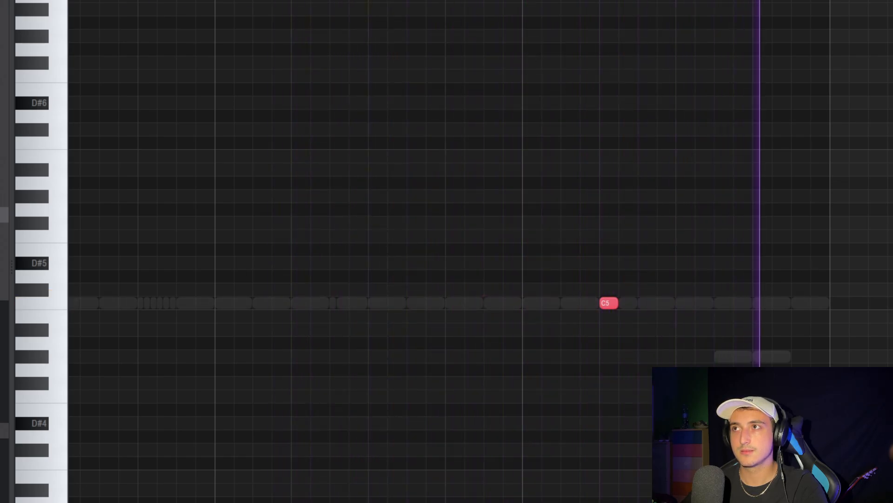
- Set the snare piano roll snap to 1/3 step and chop the added closing notes into rolls at F5 and D#5
scroll(804, 305, "down", 4)
scroll(786, 305, "down", 2)
scroll(784, 305, "up", 3)
scroll(783, 305, "up", 1)
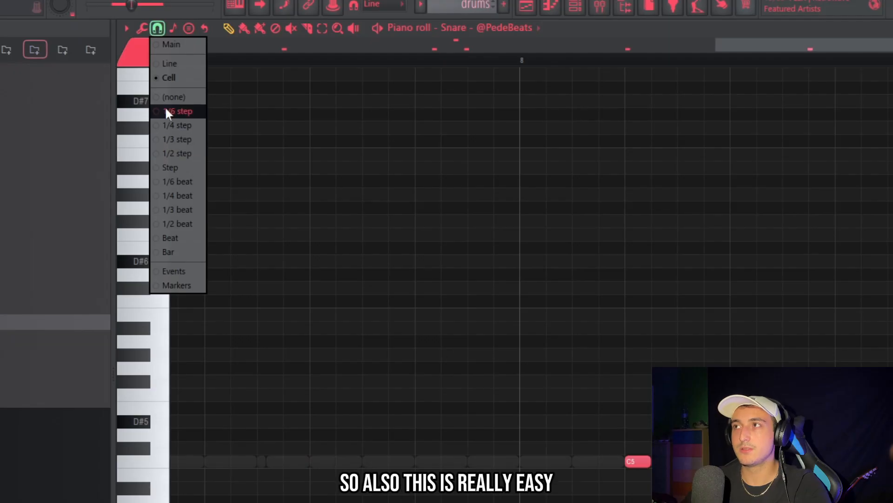
left_click(160, 139)
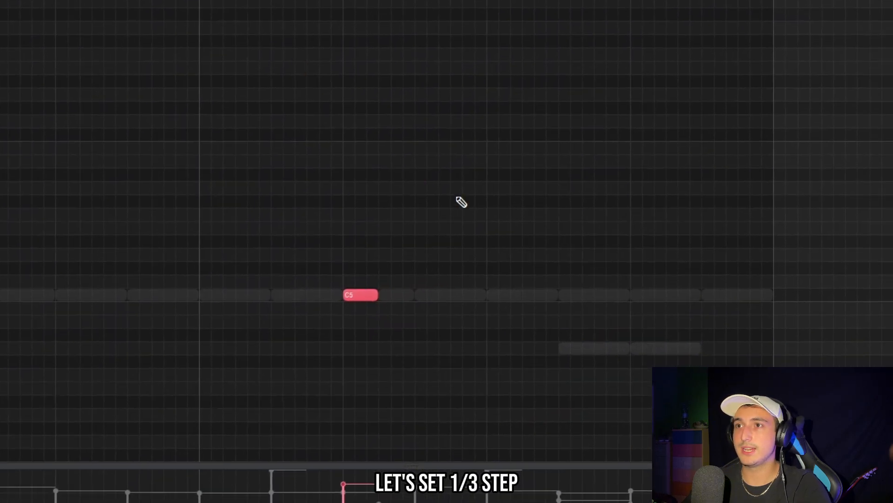
left_click_drag(430, 218, 430, 204)
left_click_drag(452, 221, 368, 170)
key("ctrl+u")
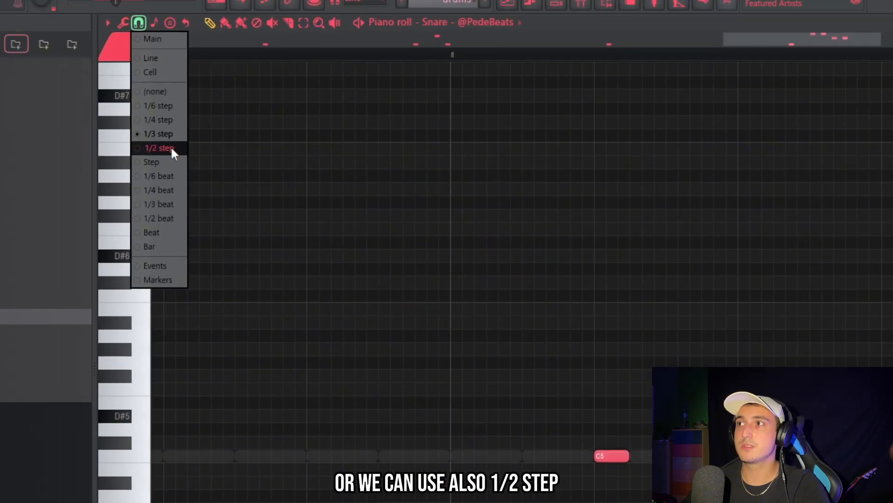
- Set the snap to 1/2 step and raise the three E5 snare notes before the F5 roll to F#5
left_click(171, 146)
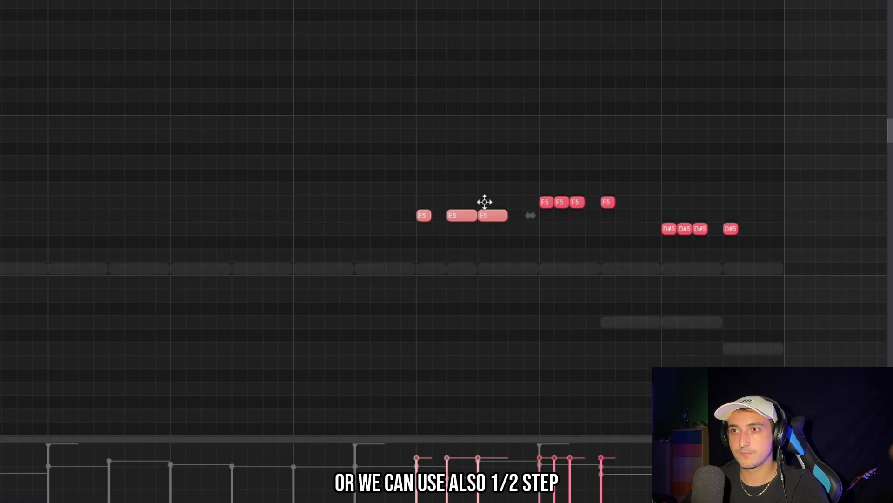
left_click_drag(485, 202, 488, 186)
left_click(575, 159, "ctrl")
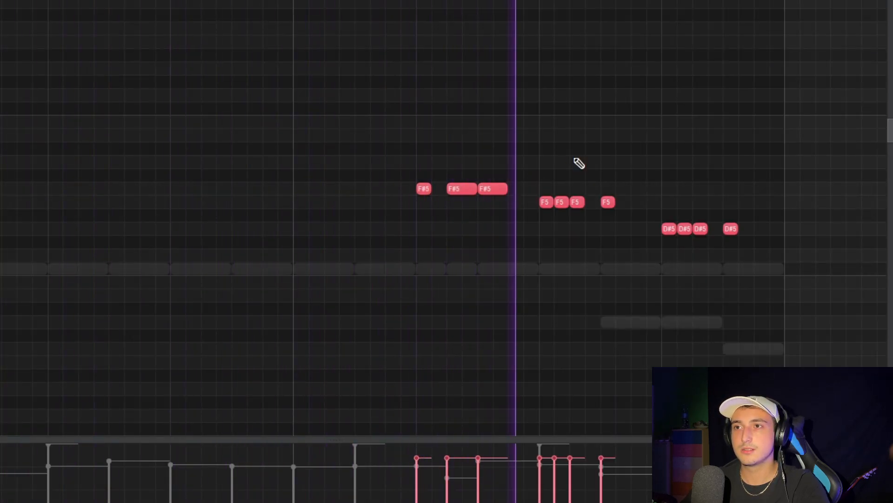
- Draw a descending pan ramp across the closing F#5, F5 and D#5 snare notes and play the fill
scroll(577, 161, "down", 4)
scroll(599, 204, "up", 2)
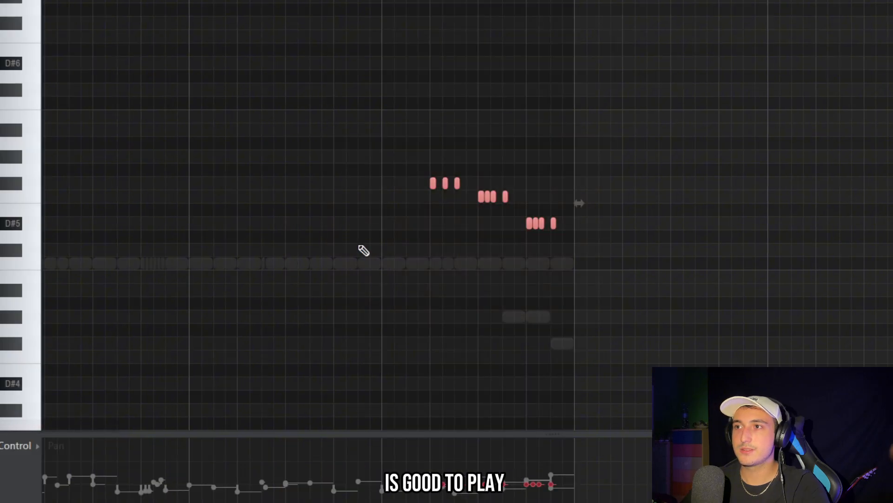
scroll(424, 298, "up", 2)
left_click_drag(440, 460, 598, 487)
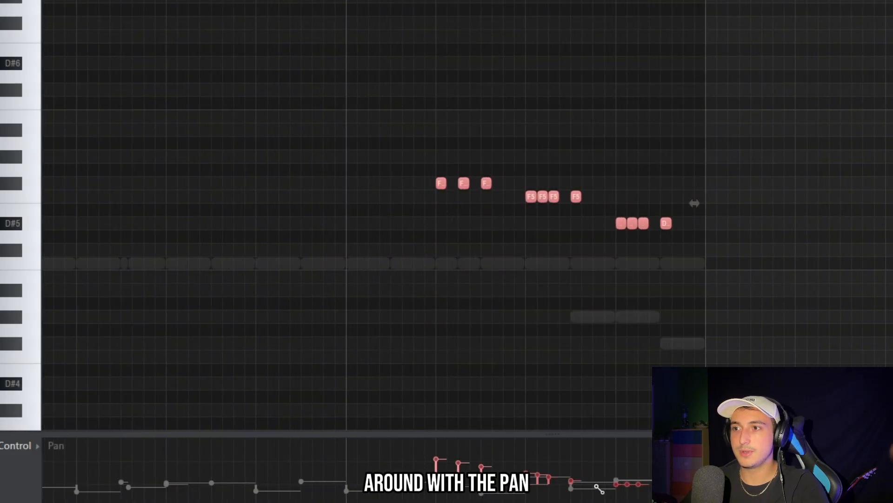
key("space")
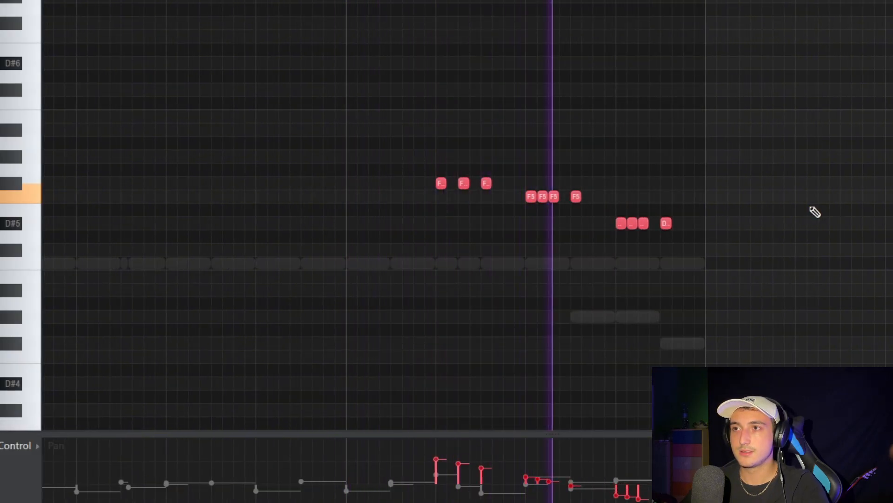
scroll(816, 212, "down", 5)
- Place Hat 12 notes at C5 on the pattern start and just before the third bar's clap
key("F6")
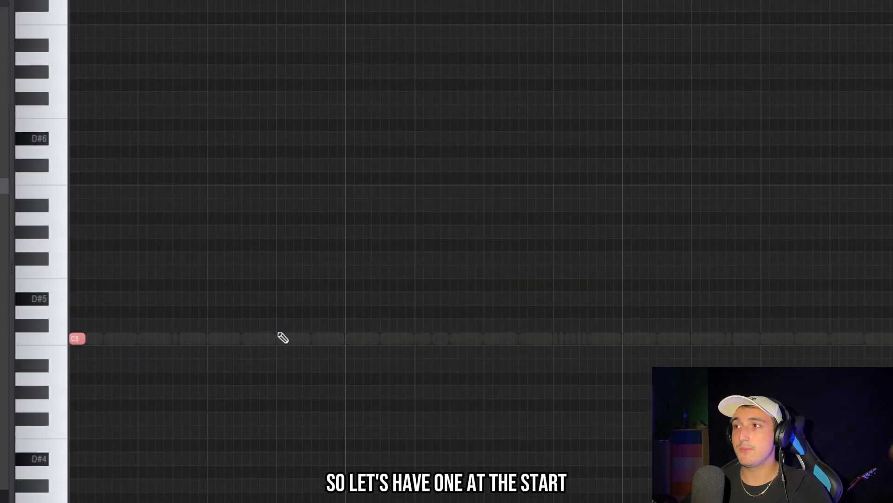
scroll(278, 333, "down", 1)
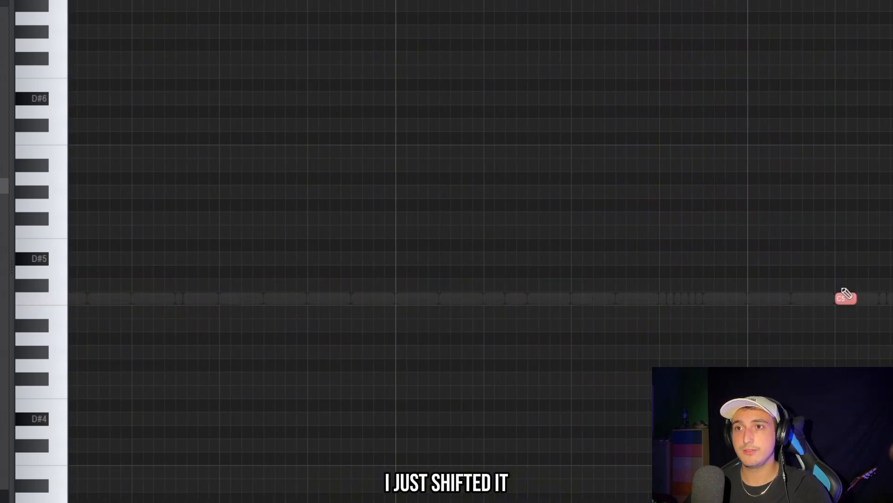
scroll(843, 289, "down", 1)
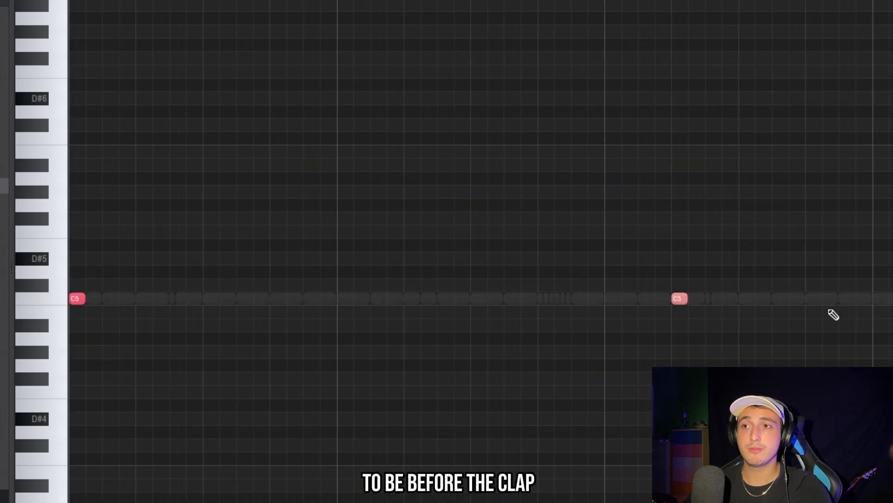
left_click_drag(862, 320, 798, 332)
scroll(797, 332, "down", 2)
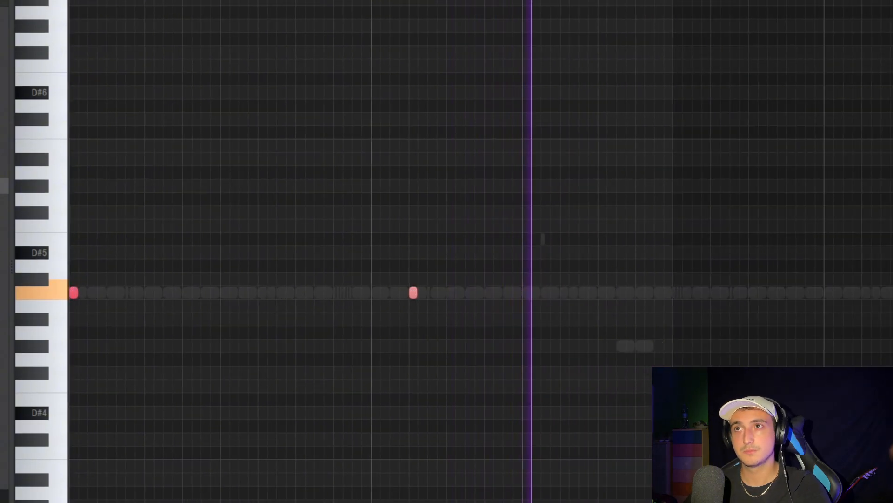
- Duplicate the two-note Hat 12 section directly after itself and clear the selection
key("ctrl+b")
scroll(342, 206, "down", 2)
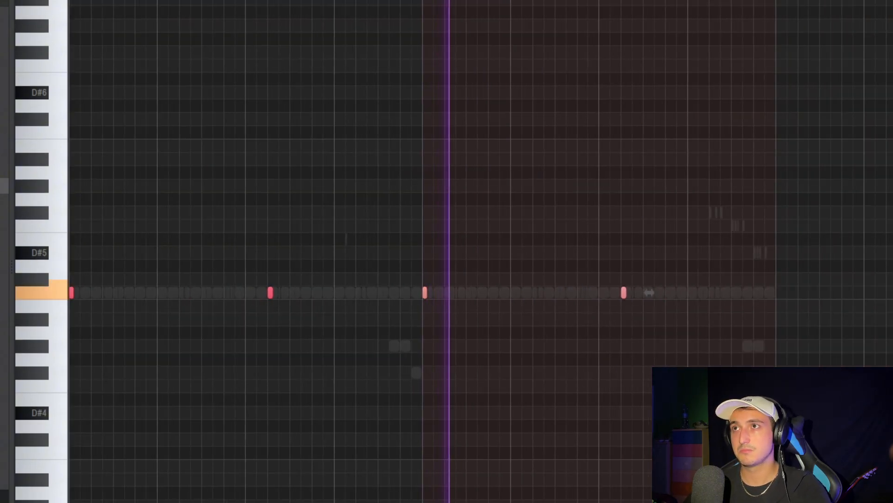
left_click(721, 125, "ctrl")
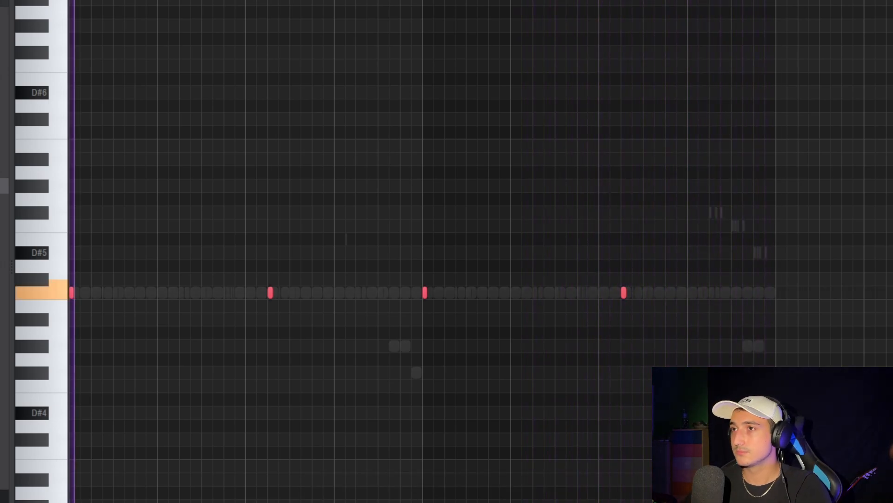
- Audition percussion samples in the drum kit's Percs folder, including Perc 14
key("F6")
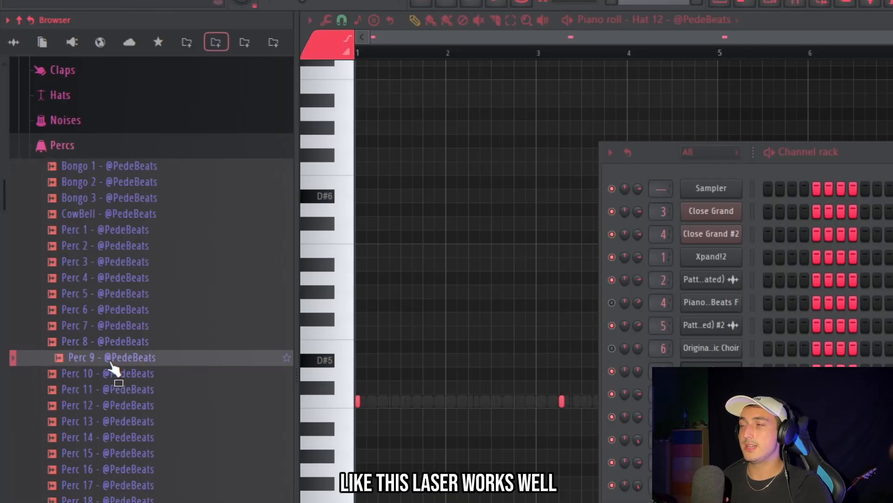
scroll(111, 362, "down", 6)
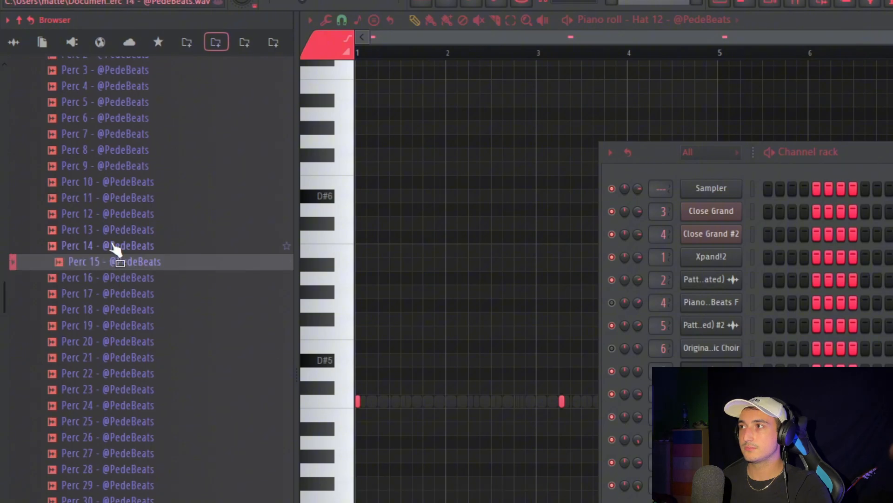
left_click(112, 245)
scroll(114, 247, "up", 3)
scroll(117, 254, "up", 3)
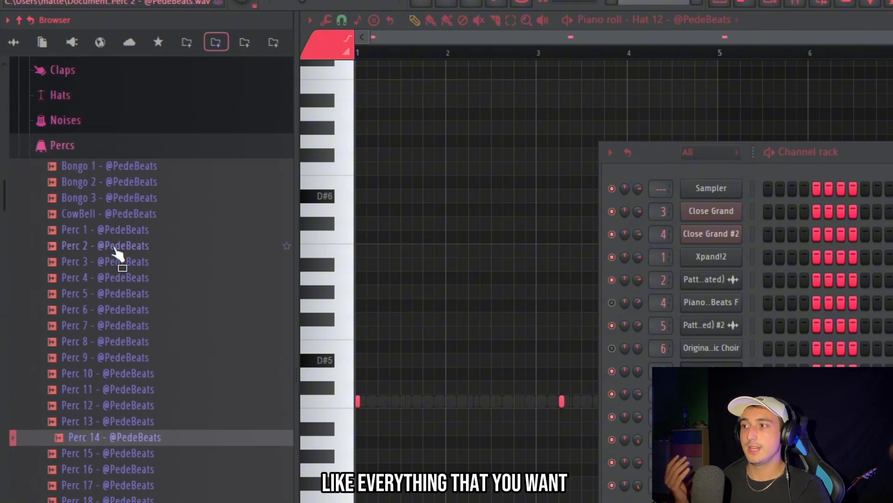